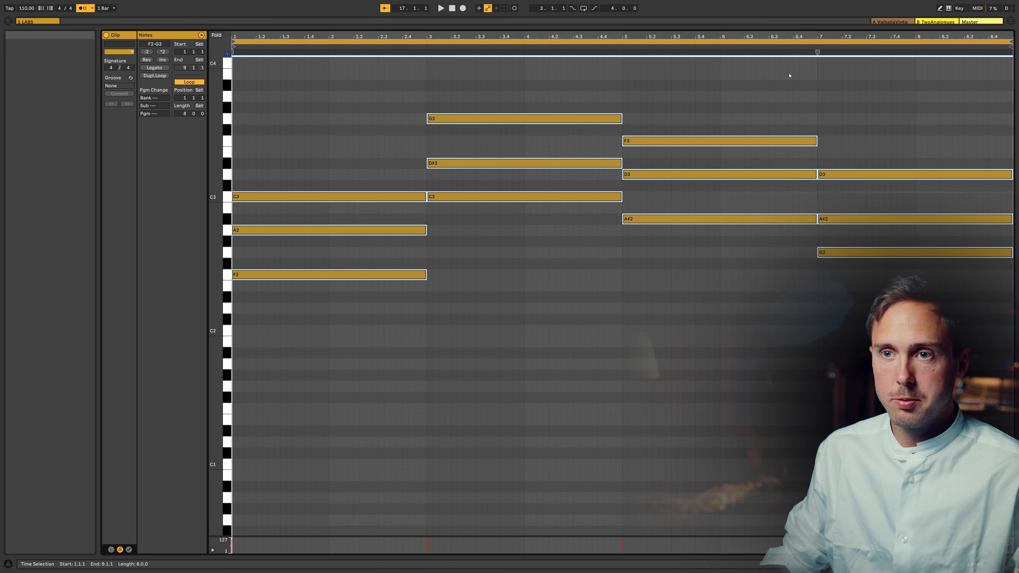
- Copy the root and fifth notes of all four chords one octave down and play the clip
scroll(362, 329, "up", 2)
left_click(353, 331)
left_click(363, 293)
left_click(367, 216, "shift")
left_click(497, 215, "shift")
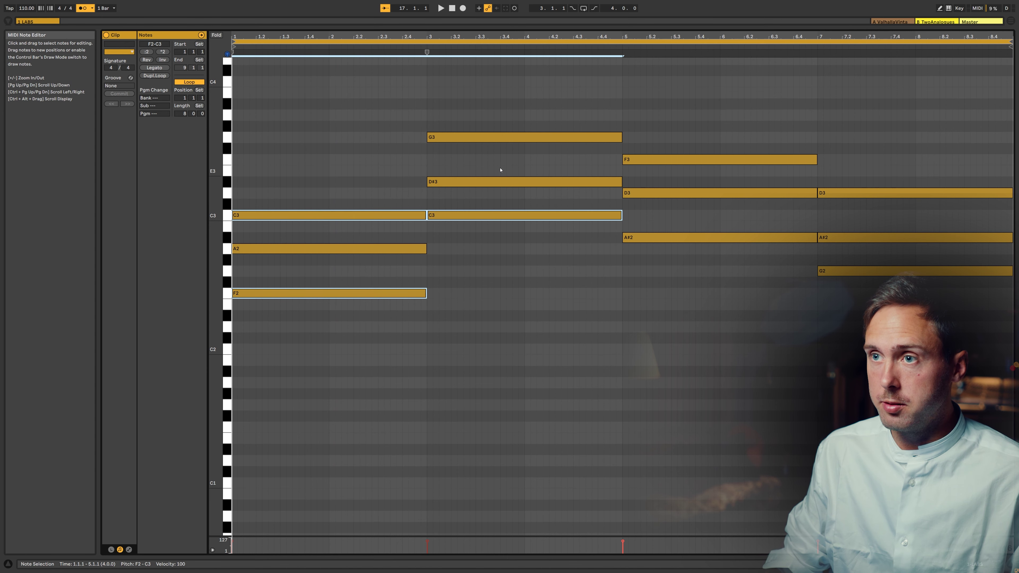
left_click(659, 238, "shift")
left_click(855, 238, "shift")
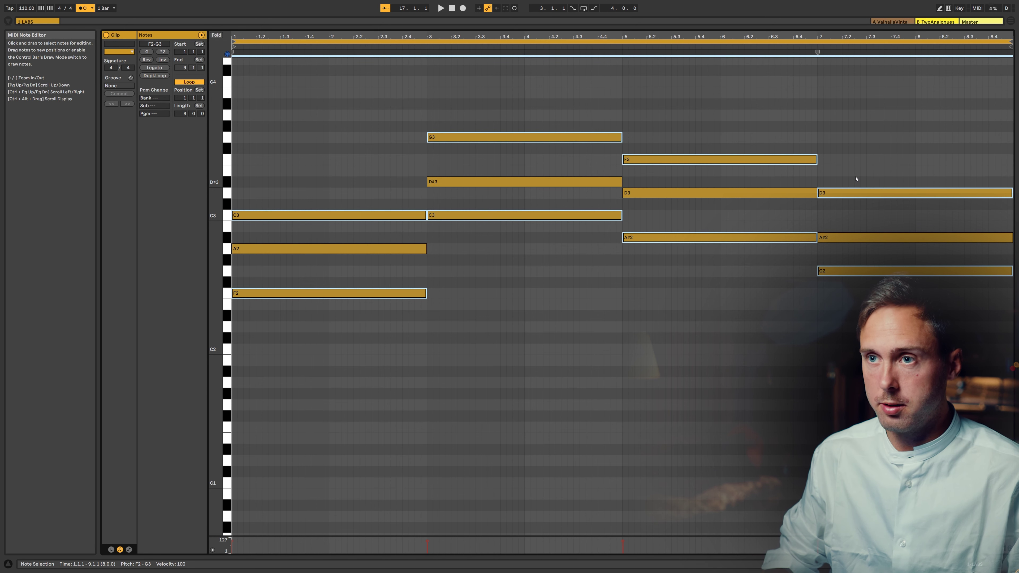
key("shift+Down")
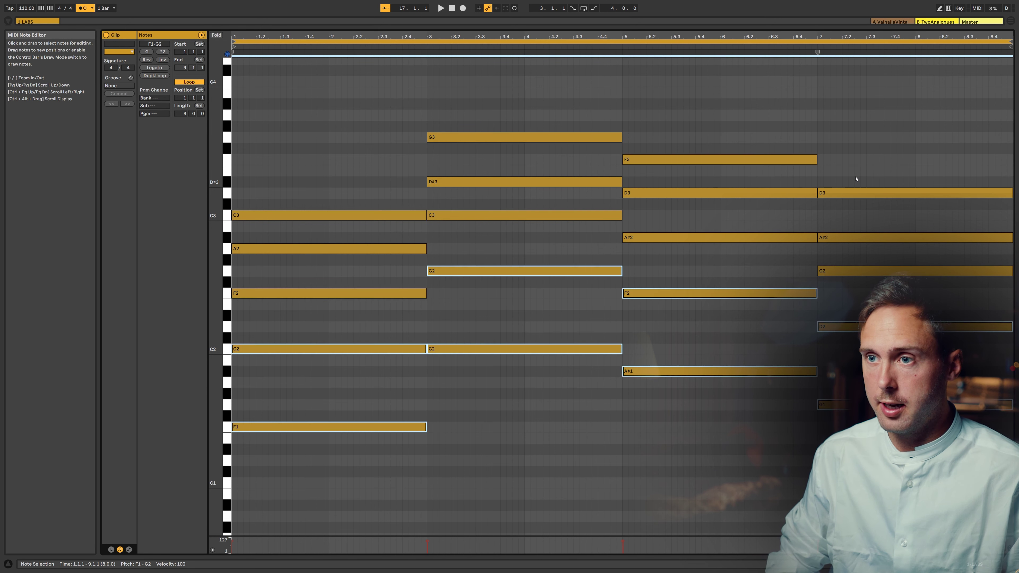
key("space")
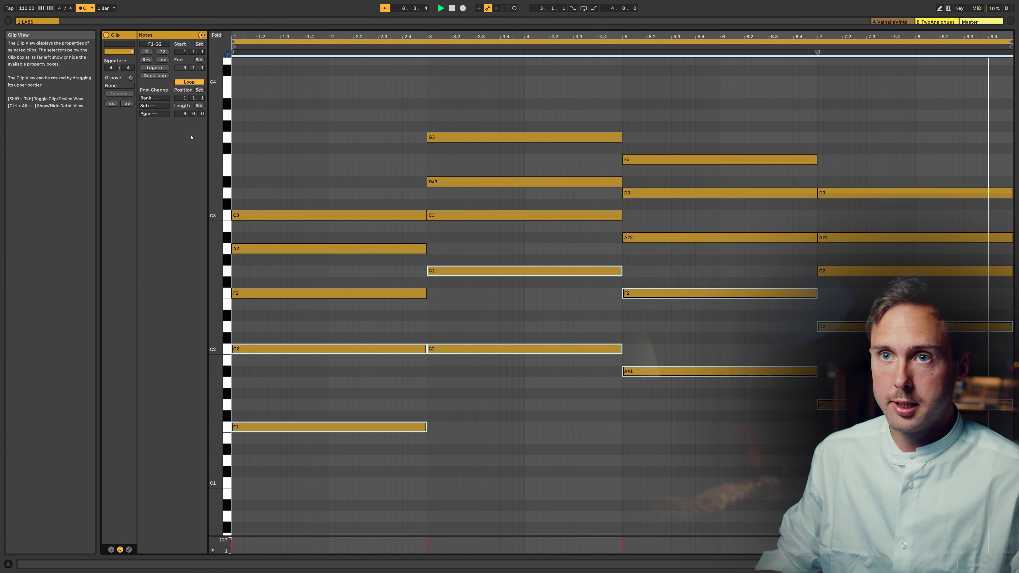
- Show the clip's envelopes and choose the MIDI Ctrl 64 - Hold Pedal envelope for editing
left_click(129, 549)
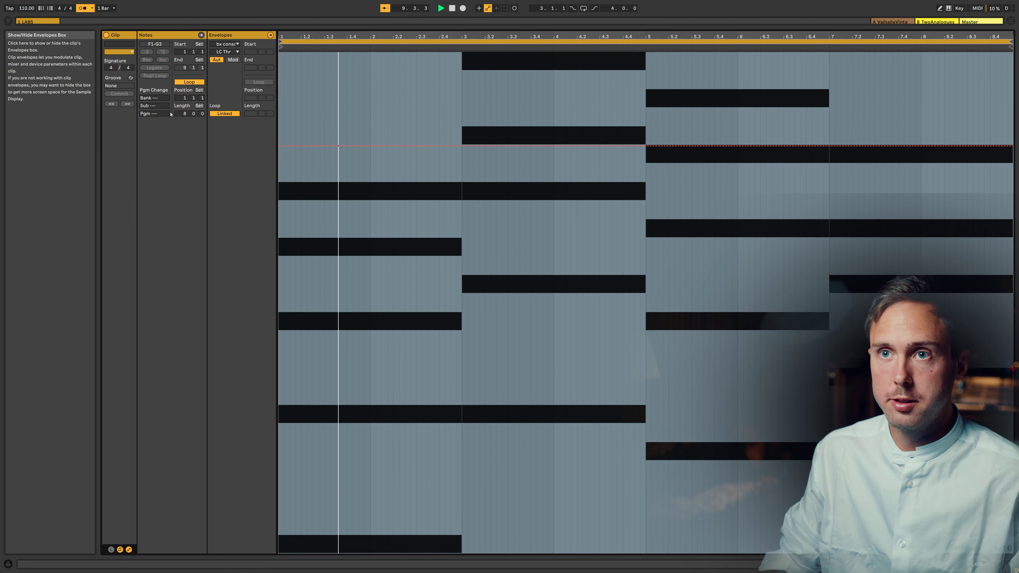
left_click(226, 45)
left_click(225, 50)
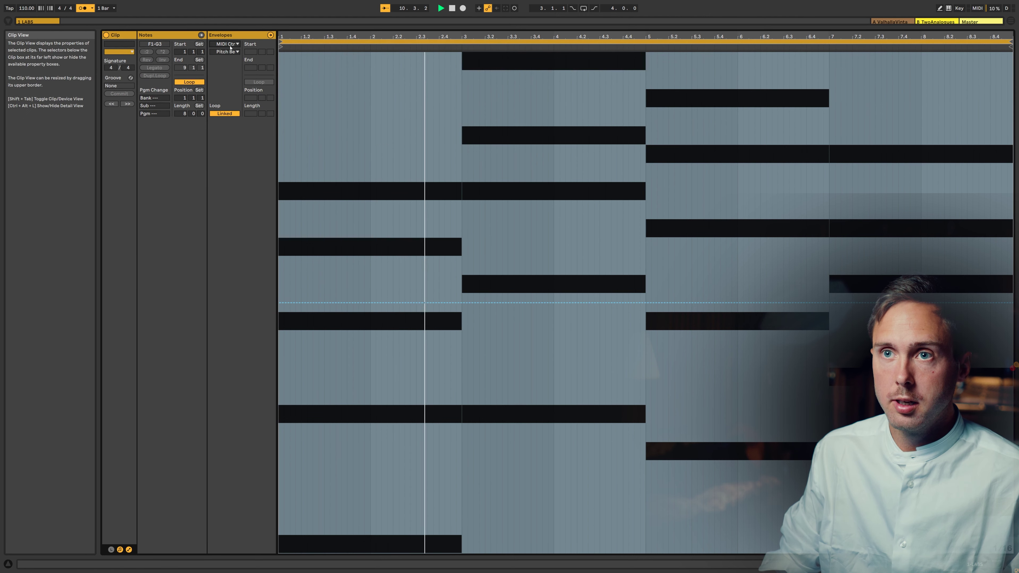
left_click(226, 51)
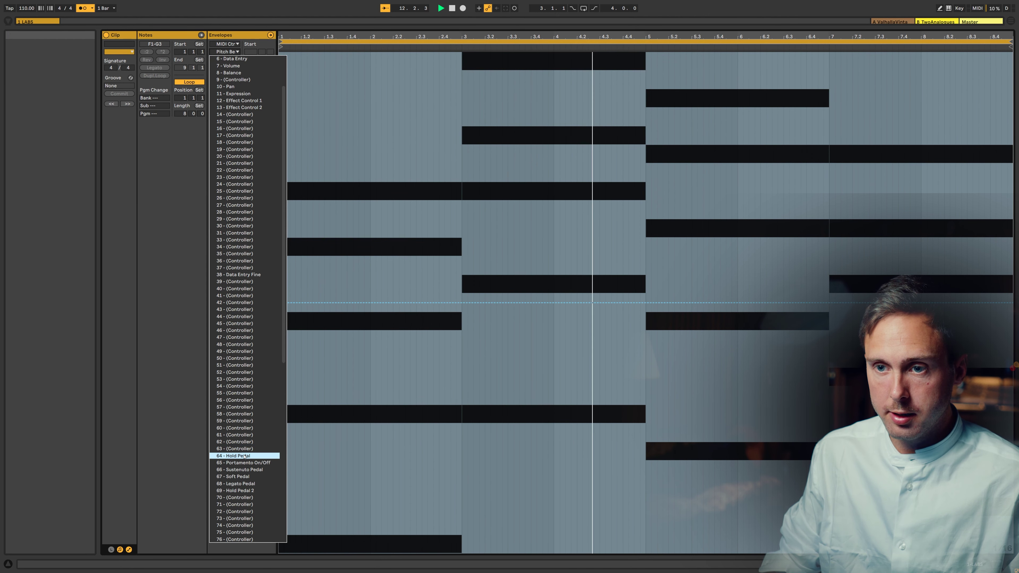
left_click(265, 456)
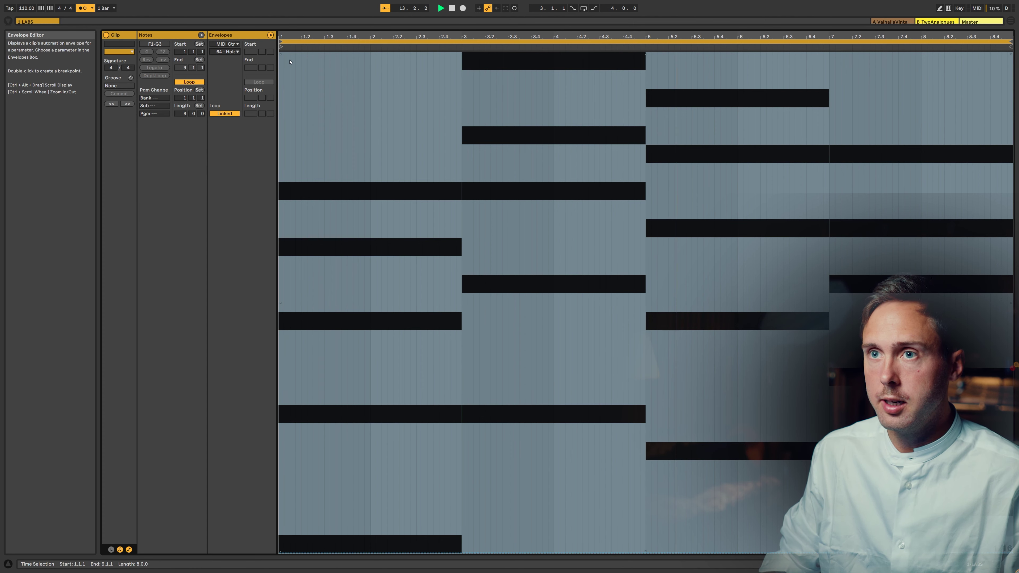
- Draw the hold pedal envelope at maximum across the clip, with sixteenth-note drops to zero at the start of bars 1, 3, 5 and 7
key("b")
left_click_drag(281, 56, 1014, 49)
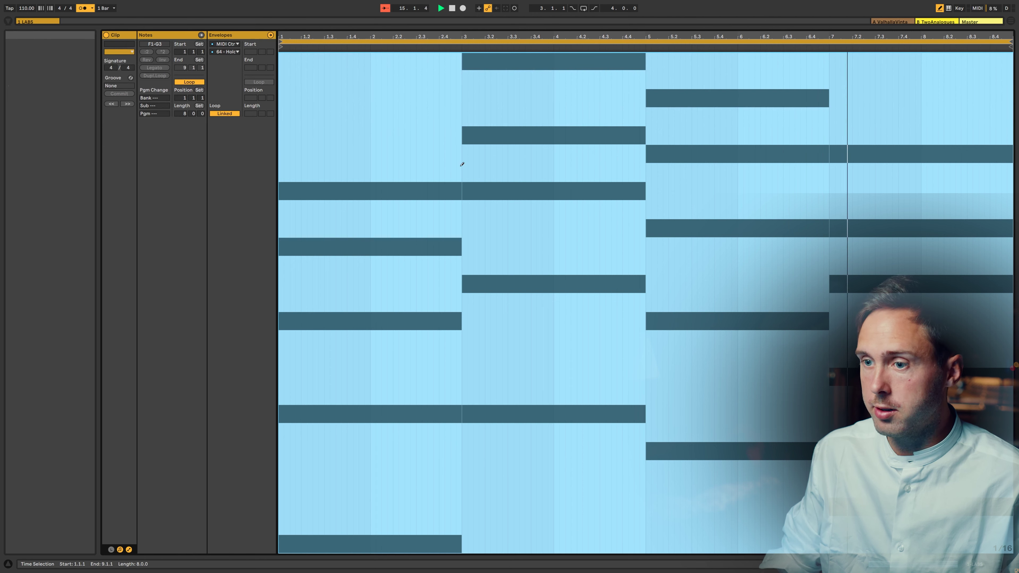
left_click_drag(467, 547, 469, 565)
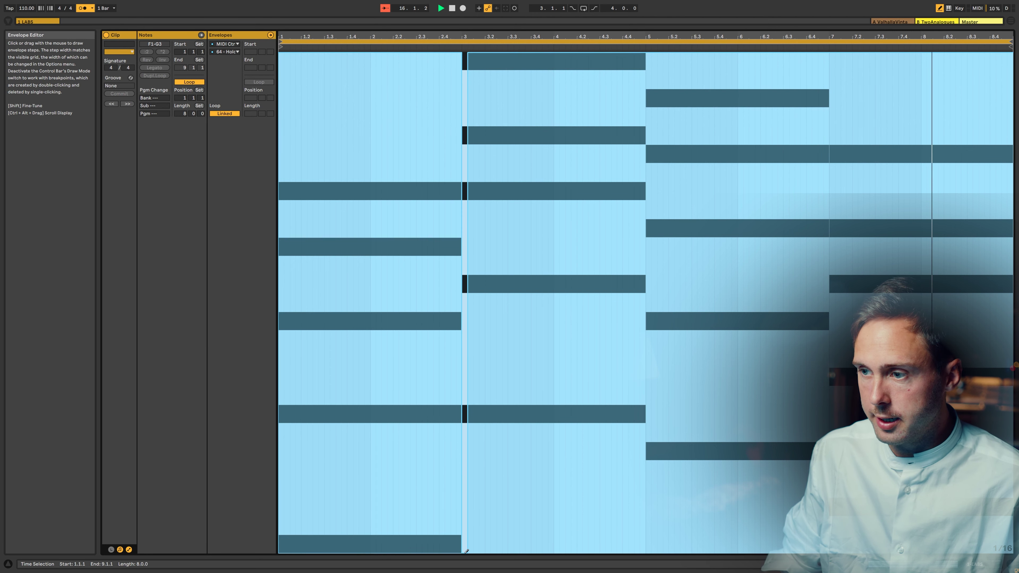
left_click_drag(651, 545, 649, 571)
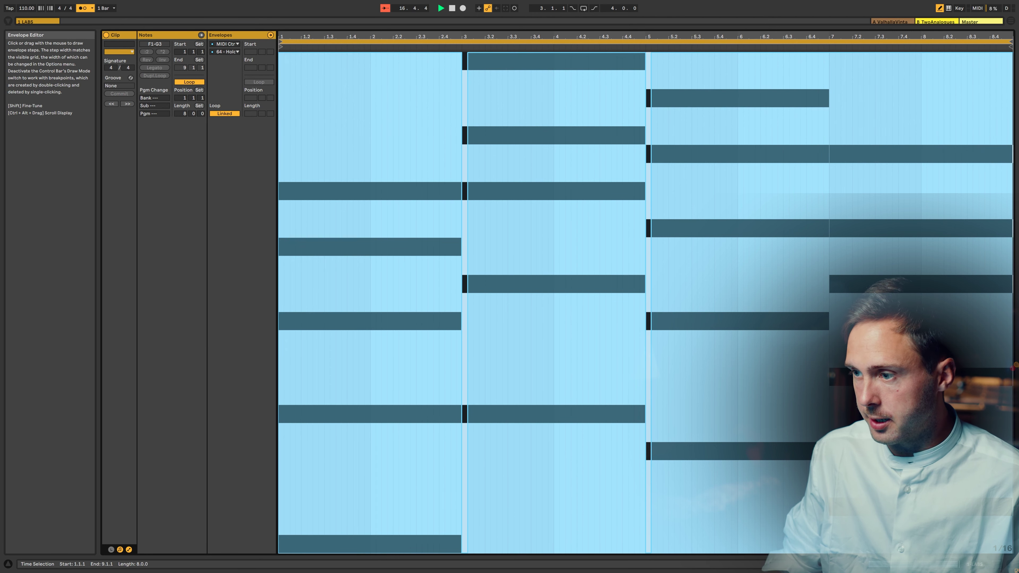
left_click_drag(834, 551, 834, 565)
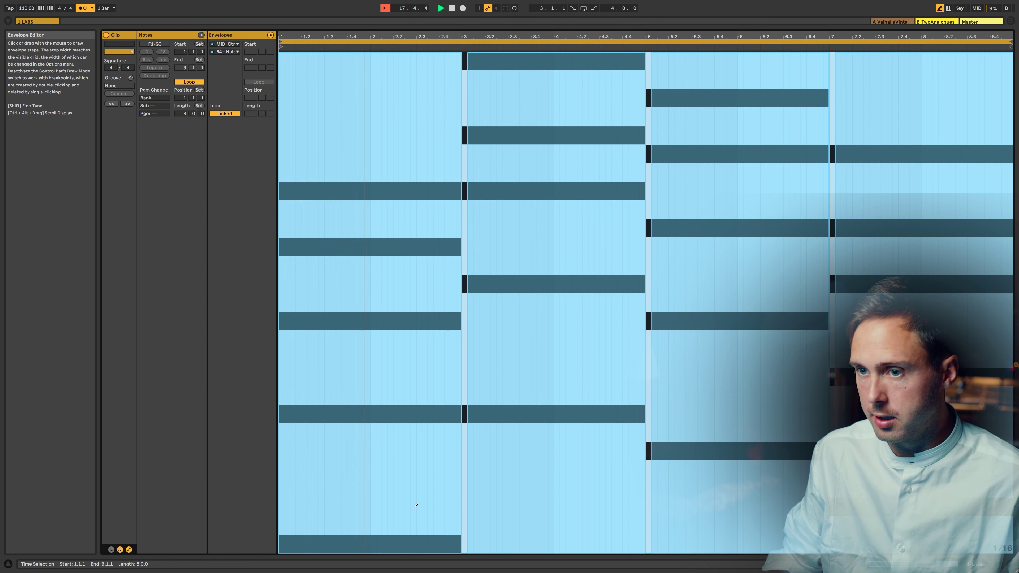
left_click_drag(282, 534, 281, 551)
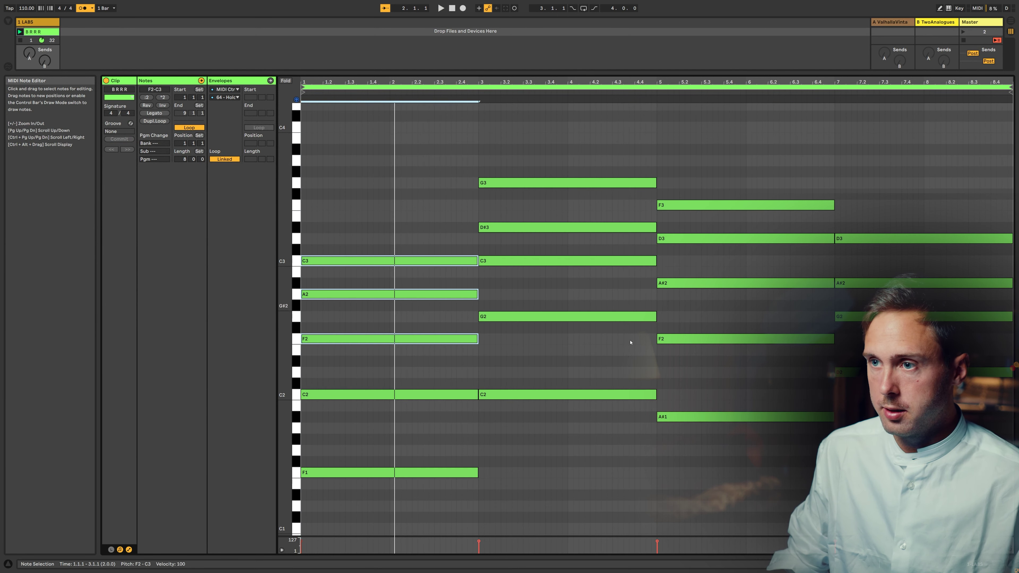
- Shorten the upper right-hand notes of all four chords to two beats from each chord's start
left_click_drag(600, 362, 613, 43)
left_click_drag(744, 380, 749, 66)
left_click_drag(937, 385, 943, 67)
key("shift+Left")
key("shift+Left")
key("shift+Left")
key("shift+Left")
key("shift+Left")
key("shift+Left")
key("shift+Left")
key("shift+Left")
key("shift+Left")
key("shift+Left")
key("shift+Left")
- Repeat the shortened upper chord notes every two beats so four hits fill each two-bar chord
key("ctrl+d")
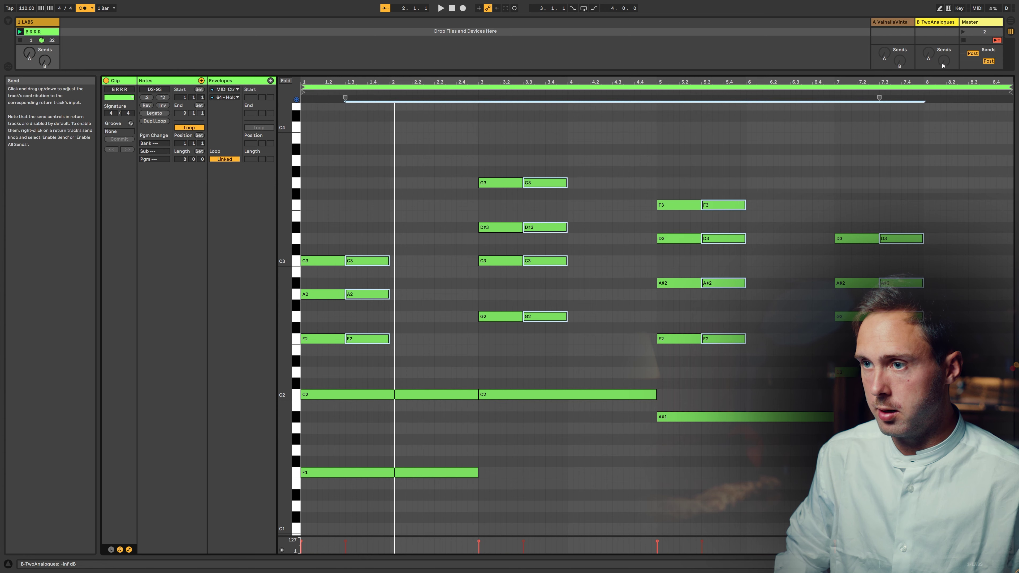
key("ctrl+v")
key("Right")
key("Right")
key("Right")
key("Right")
key("Right")
key("Right")
key("Right")
key("Right")
key("Right")
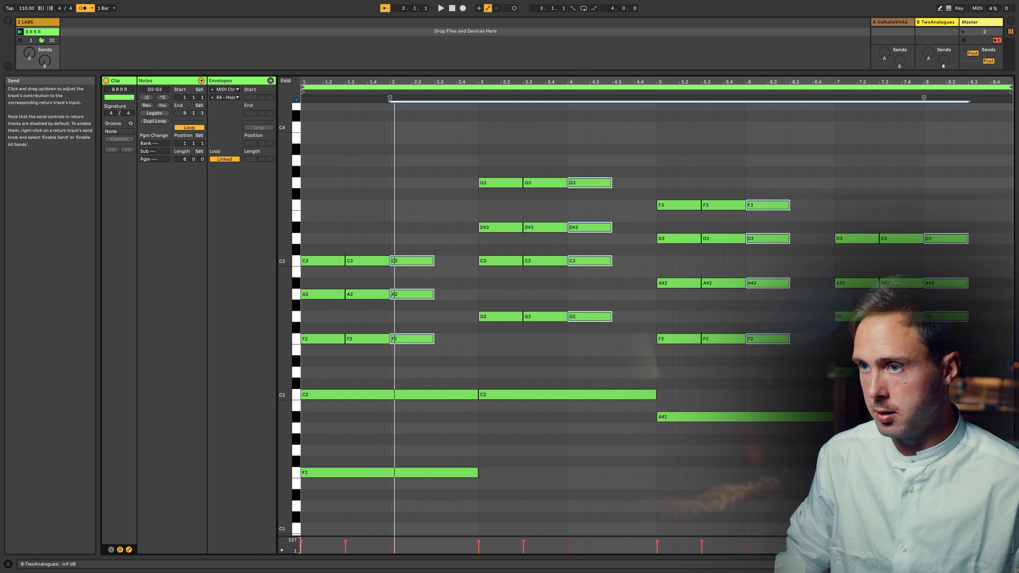
key("Left")
key("ctrl+v")
key("Right")
key("Right")
key("Right")
key("Right")
key("Right")
key("Right")
key("Right")
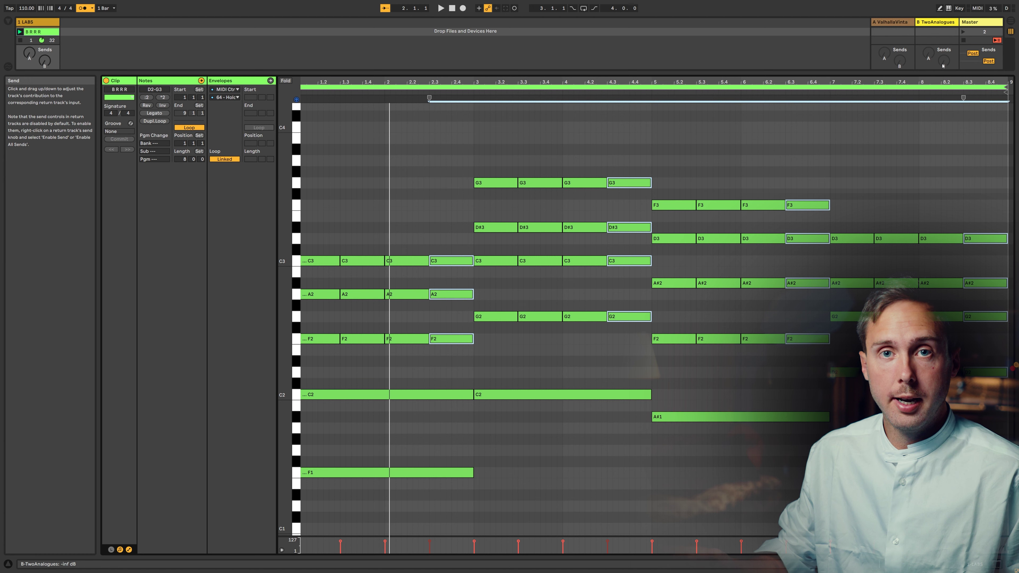
key("shift+Right")
key("shift+Right")
key("shift+Right")
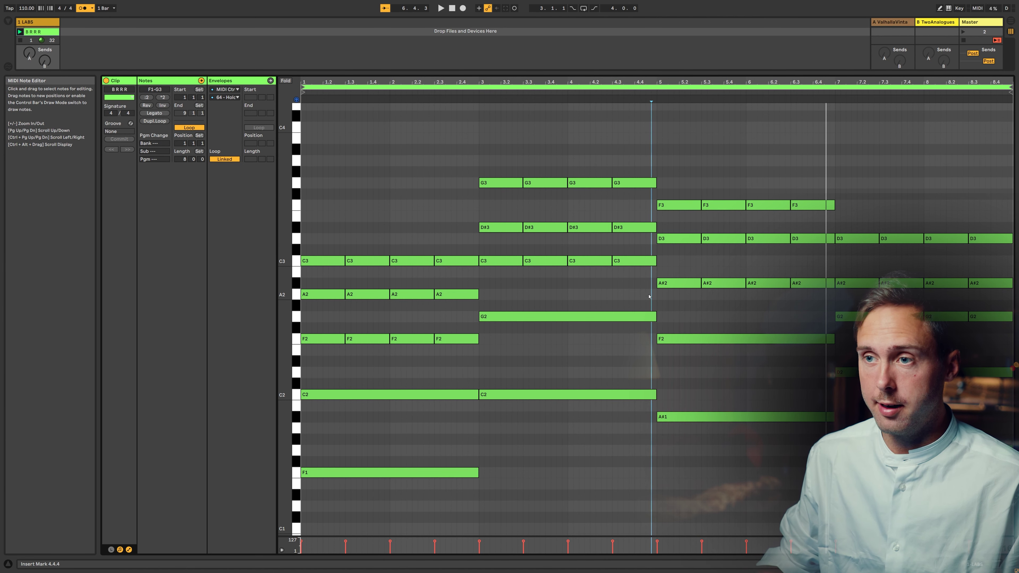
- Play the B R R R clip and launch the original sustained-chord clip for comparison
key("space")
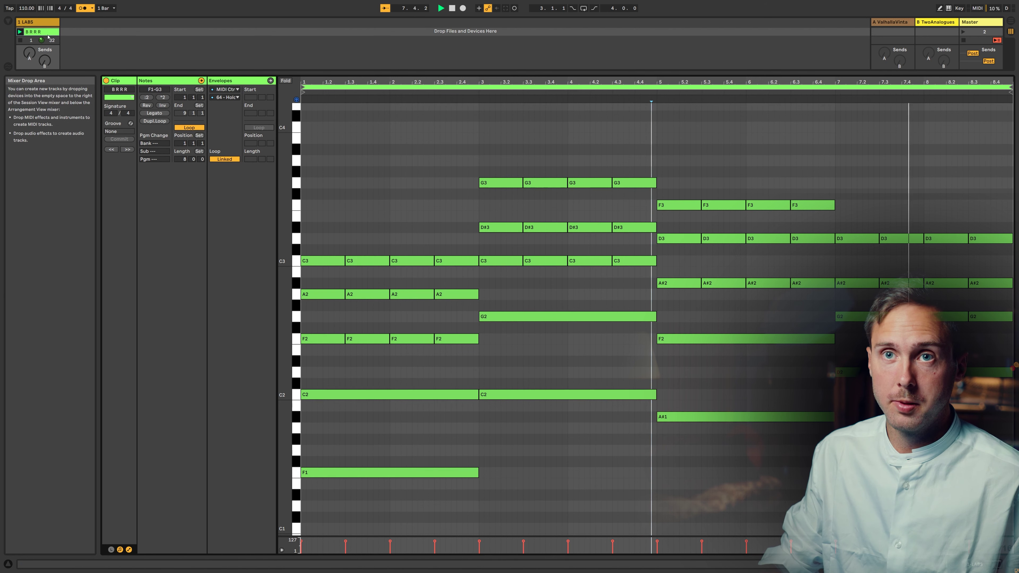
left_click(20, 30)
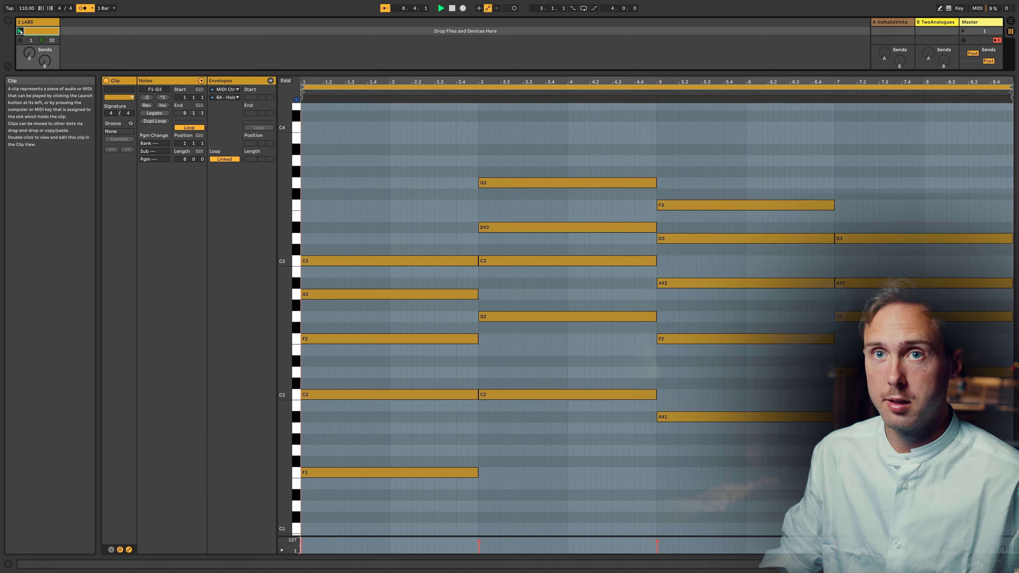
- Enlarge the clip slot area, copy the original chord clip to the third slot and rename it LRRLLRLLR
left_click_drag(63, 74, 63, 97)
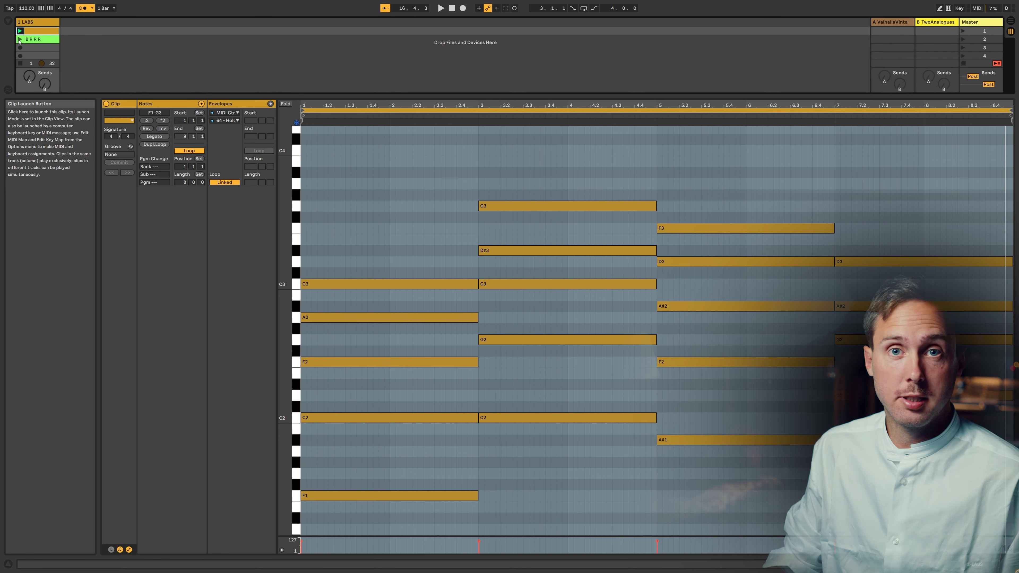
left_click_drag(41, 51, 36, 48)
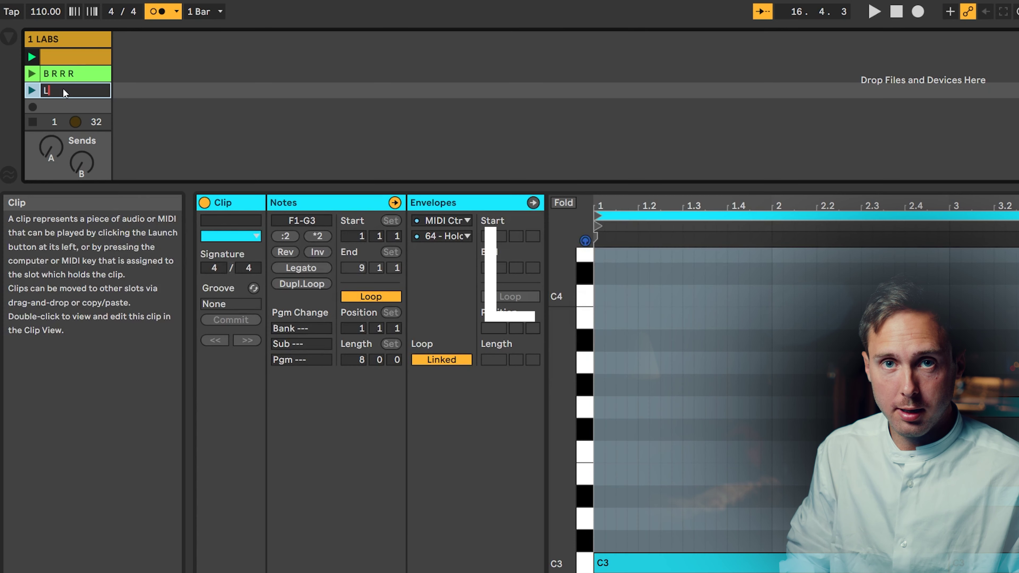
type("RR")
type("RLLR")
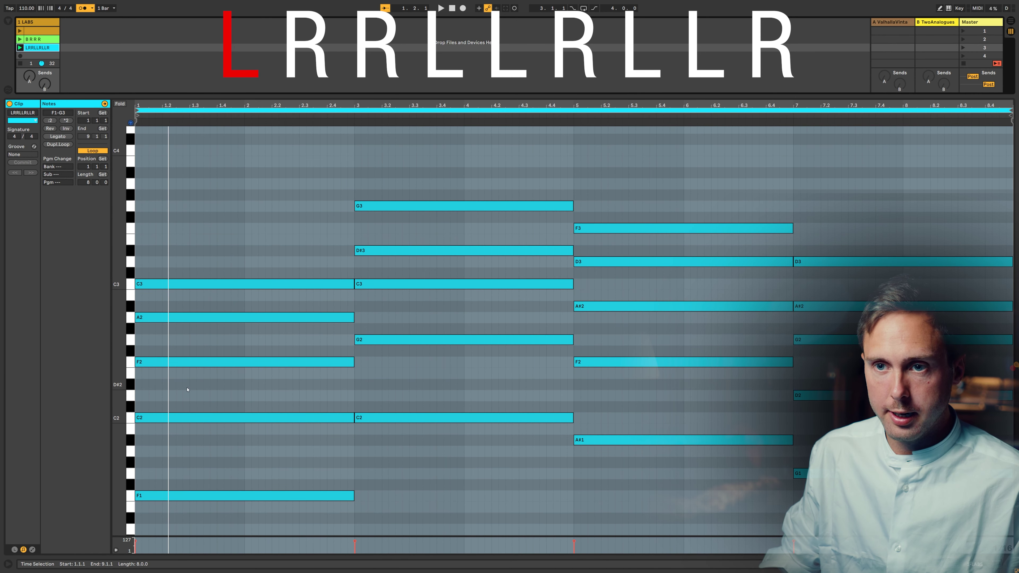
- Shorten the first chord's upper notes F2, A2 and C3 so they end before bar 3
left_click_drag(189, 388, 200, 84)
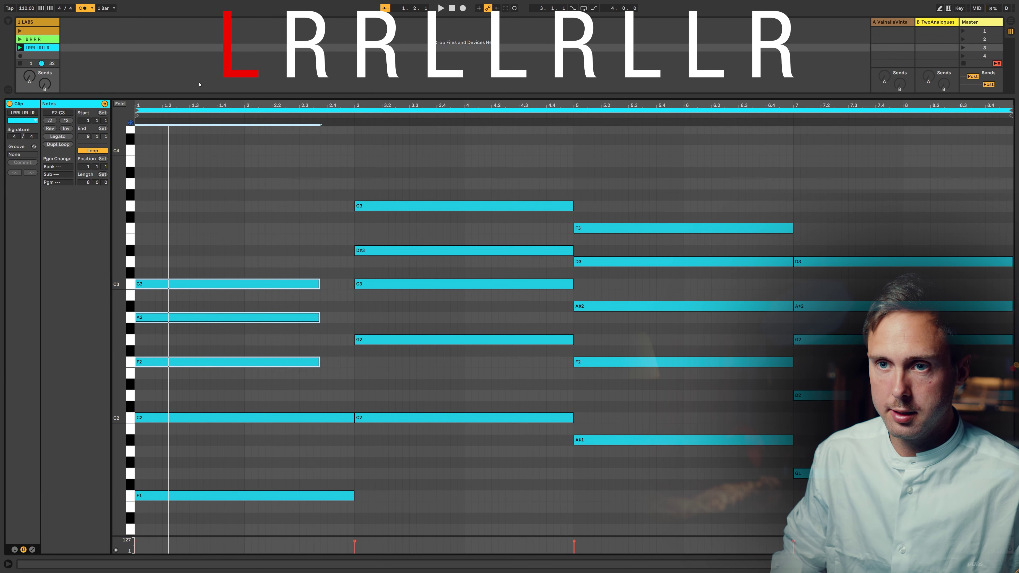
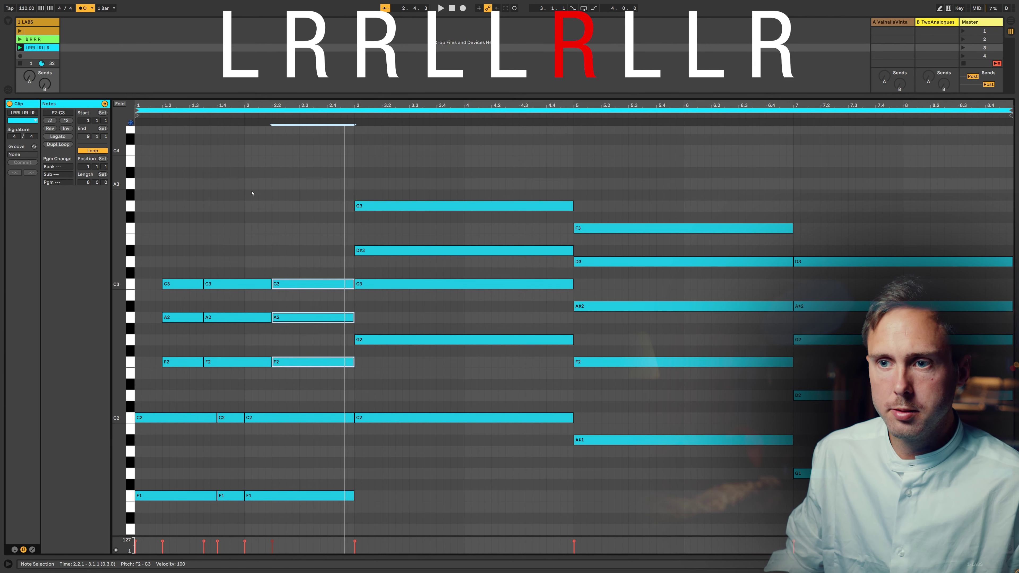
- Add left-hand F1 and C2 hits at 2.2.3 and 2.3.3, trim the last to end at bar 3, and play back
left_click_drag(303, 388, 310, 565)
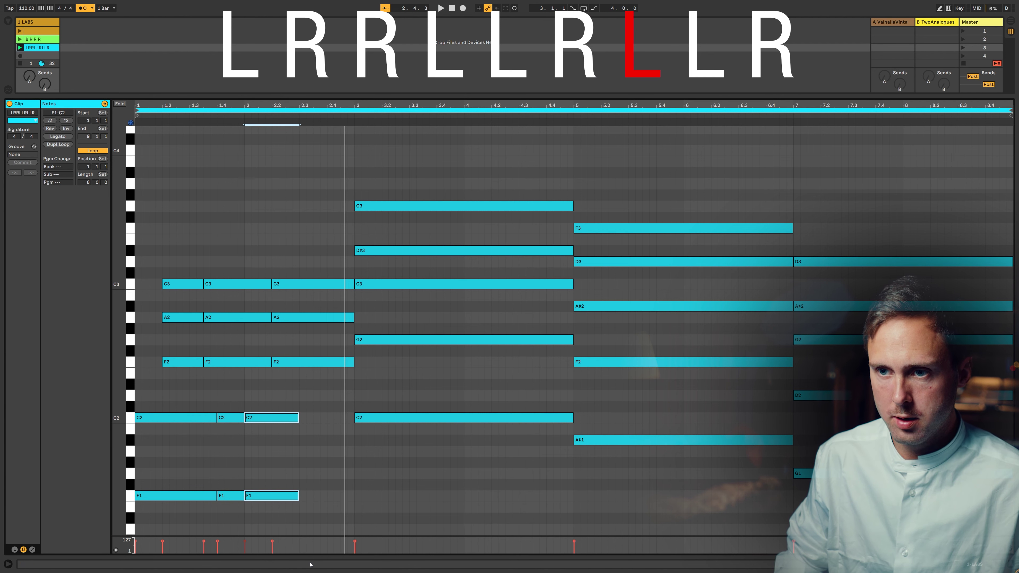
key("Left")
key("space")
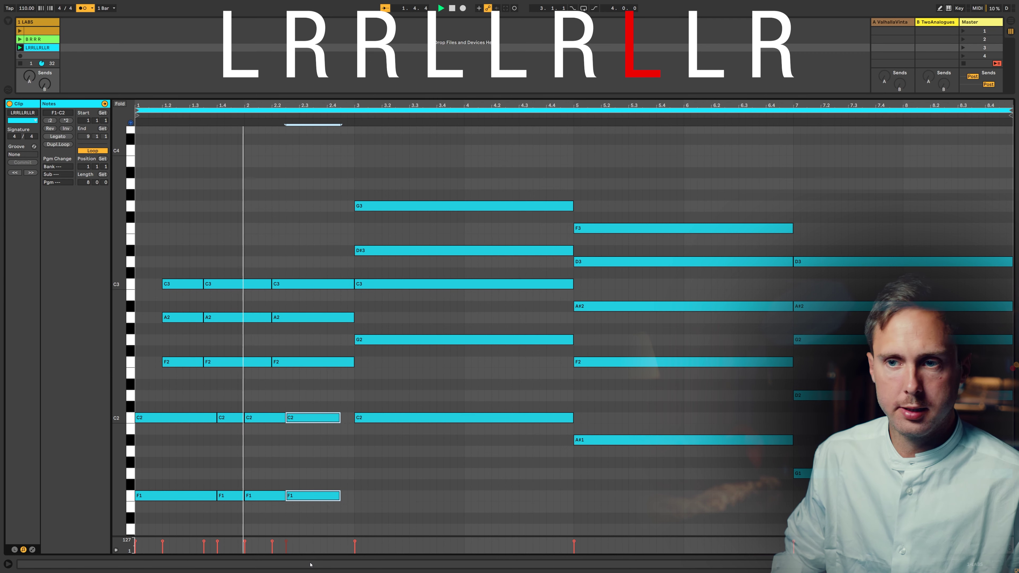
key("Right")
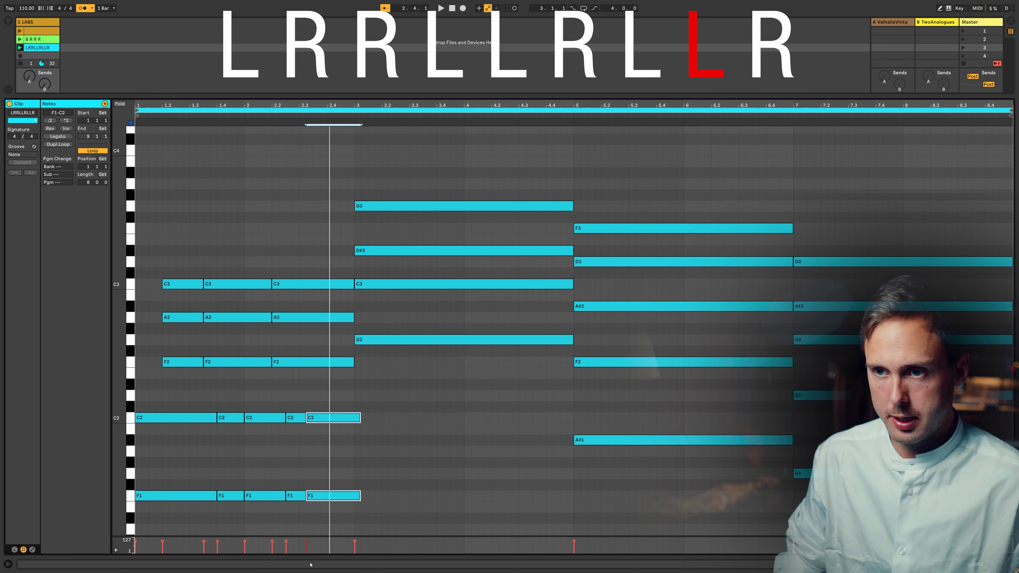
key("shift+Left")
key("space")
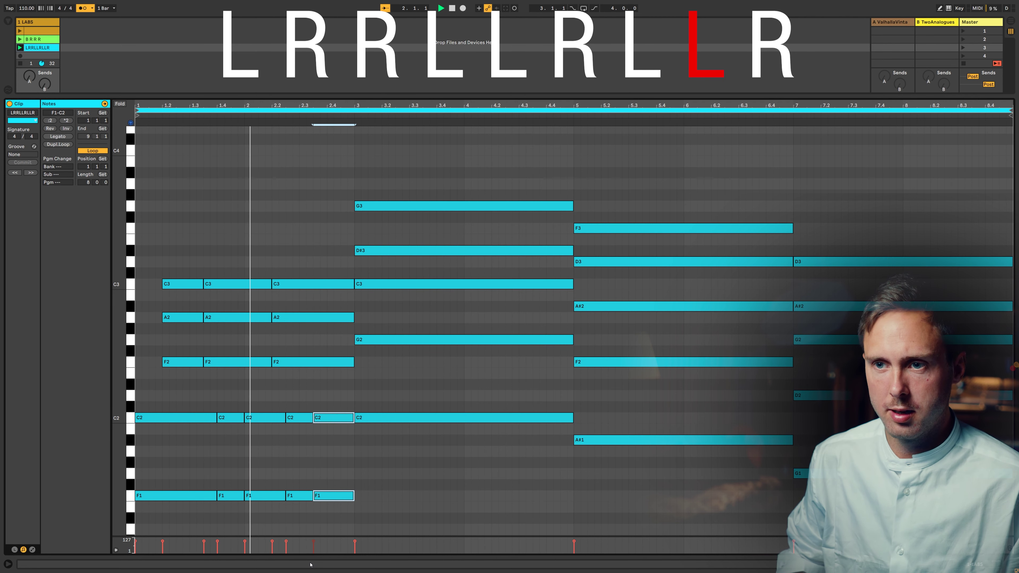
key("space")
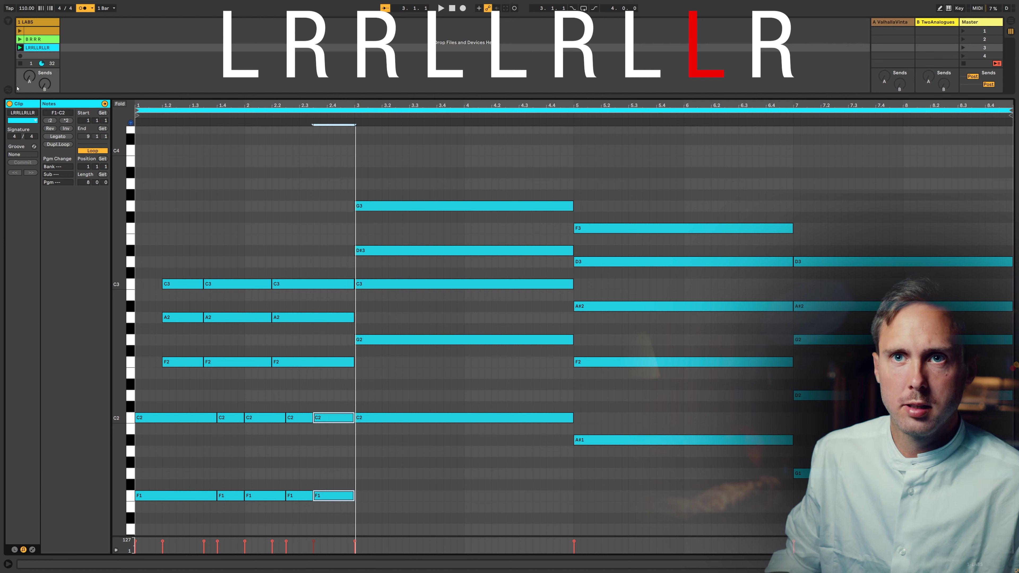
- Add a final right-hand hit of F2, A2 and C3 at 2.4.1, trim it to end at bar 3, and play back
left_click_drag(317, 373, 315, 173)
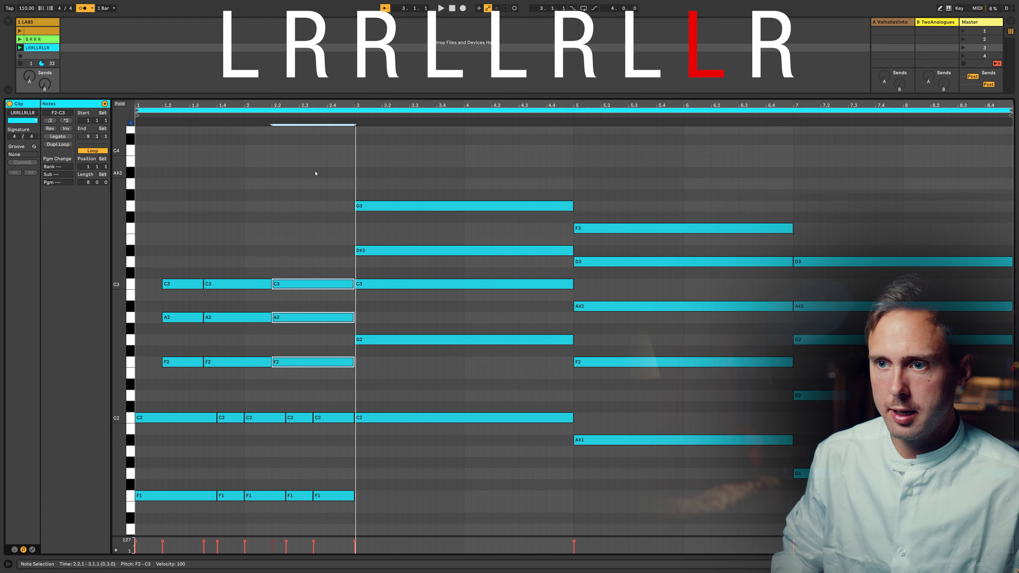
key("shift+Left")
key("shift+Left")
key("shift+Left")
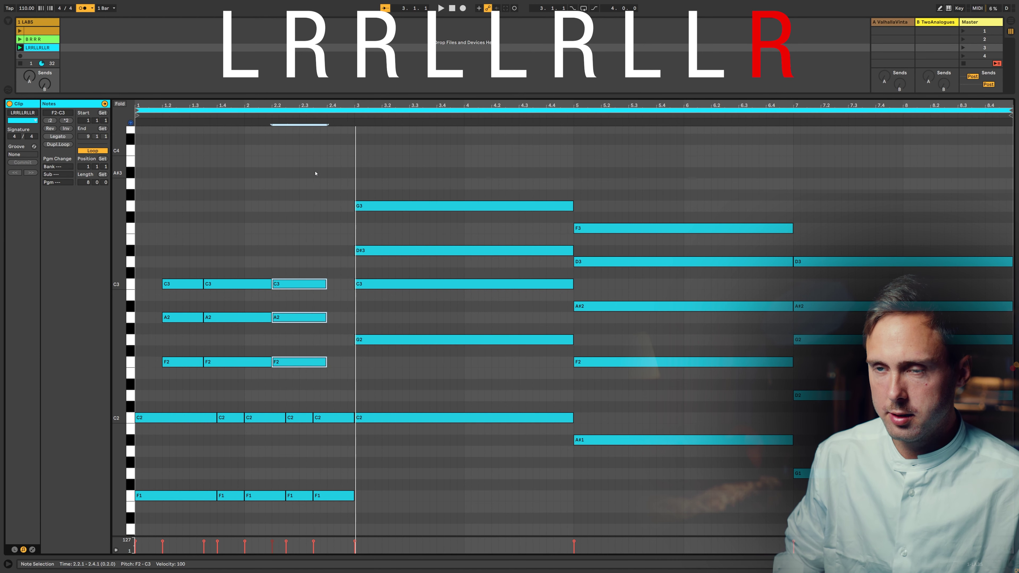
key("Right")
key("Right")
key("Right")
key("Right")
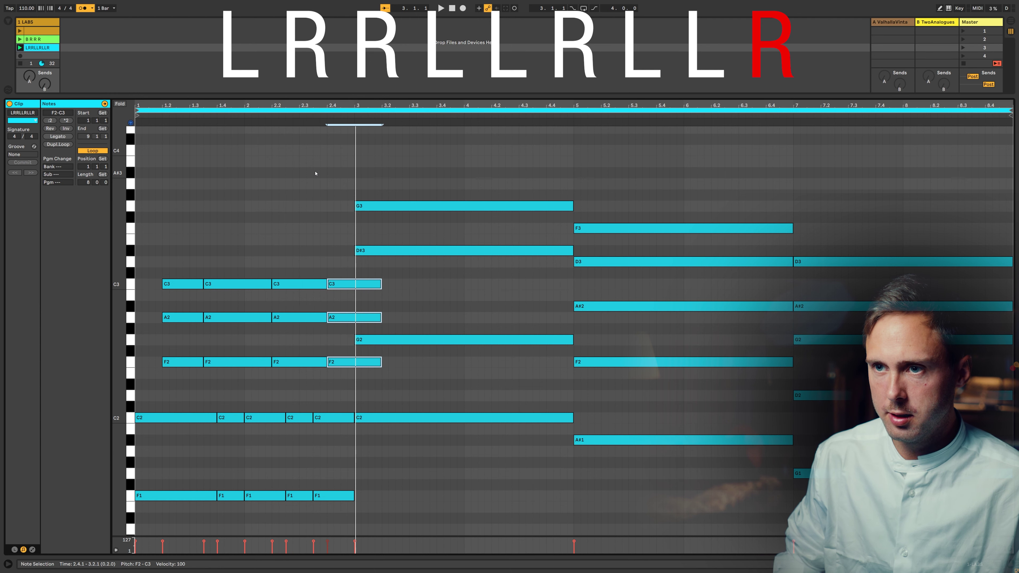
key("shift+Left")
key("space")
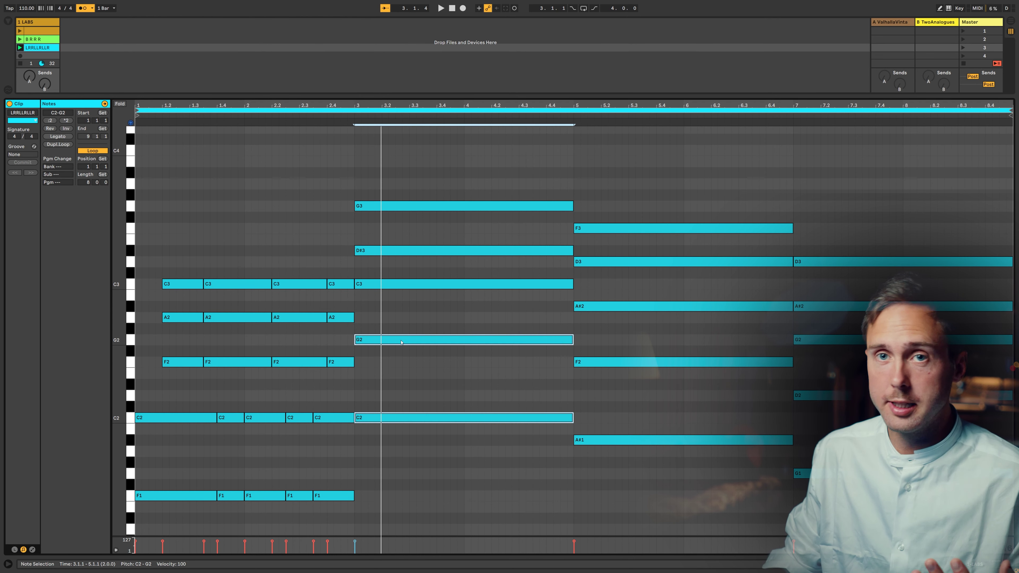
- Shorten the two lowest notes of the second, third and fourth chords to three beats each
left_click_drag(494, 477, 476, 313)
left_click_drag(688, 488, 724, 378)
left_click_drag(903, 507, 922, 385)
key("shift+Left")
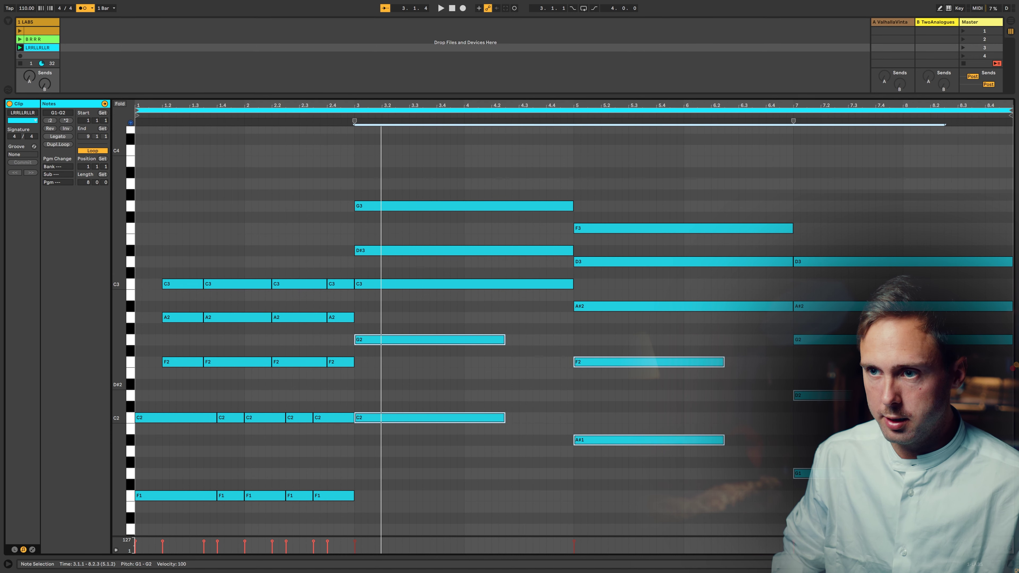
key("shift+Left")
key("shift+Left")
key("shift+Left")
key("shift+Left")
key("shift+Left")
key("shift+Left")
key("shift+Left")
key("shift+Left")
key("shift+Left")
key("shift+Left")
key("shift+Left")
key("shift+Left")
key("shift+Left")
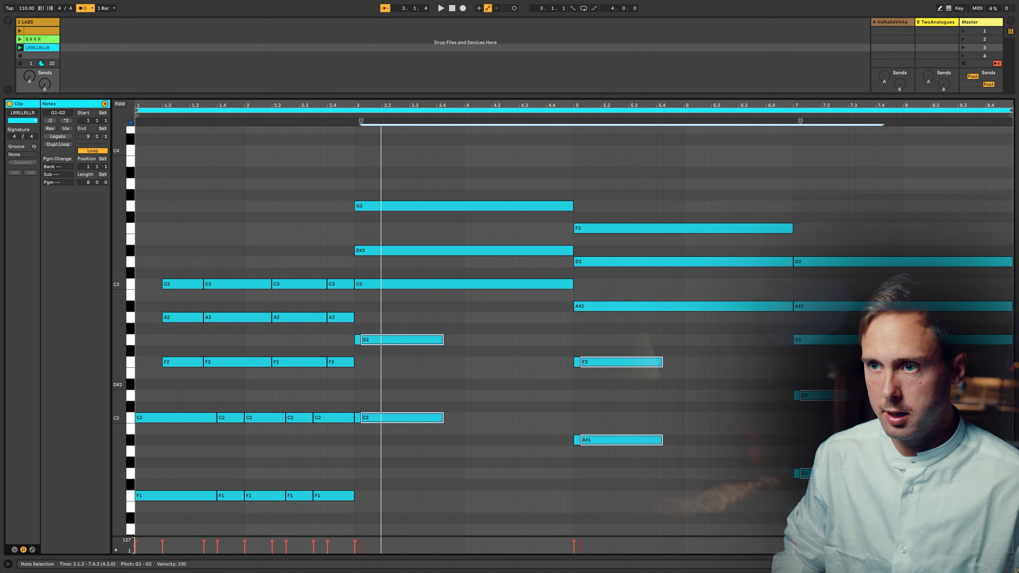
- Place a one-beat copy of the lower two notes of chords two, three and four at 3.4.1, 5.4.1 and 7.4.1
key("Right")
key("Right")
key("Right")
key("Right")
key("Right")
key("Right")
key("Right")
key("Right")
key("Right")
key("Right")
key("Right")
key("Right")
key("Right")
key("Right")
key("Right")
key("Left")
key("Left")
key("Left")
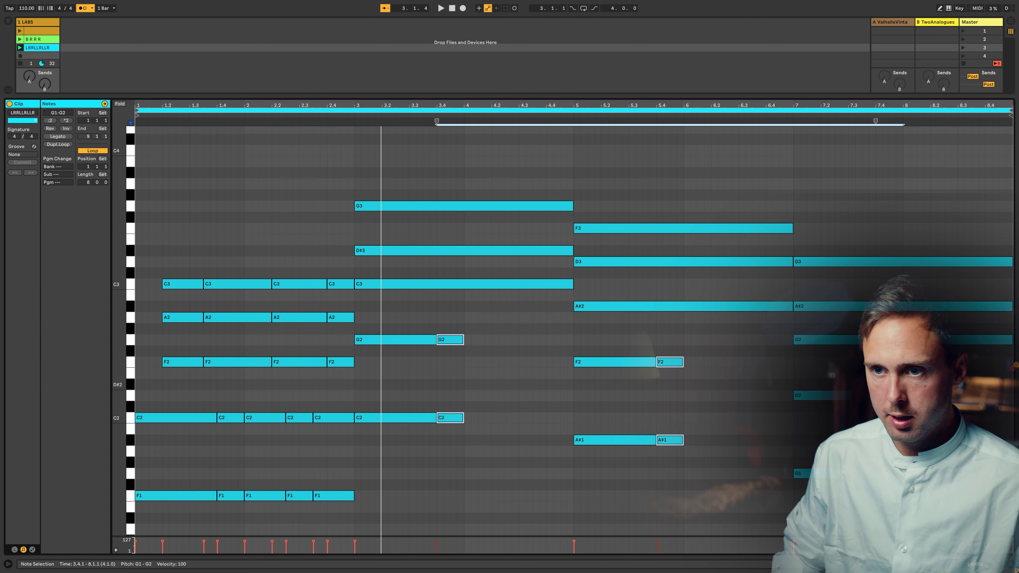
- Add left-hand hits at 4.1.1, 4.2.3 and 4.3.3, with matching hits in the third and fourth chords, filling each chord's two bars
key("Right")
key("Right")
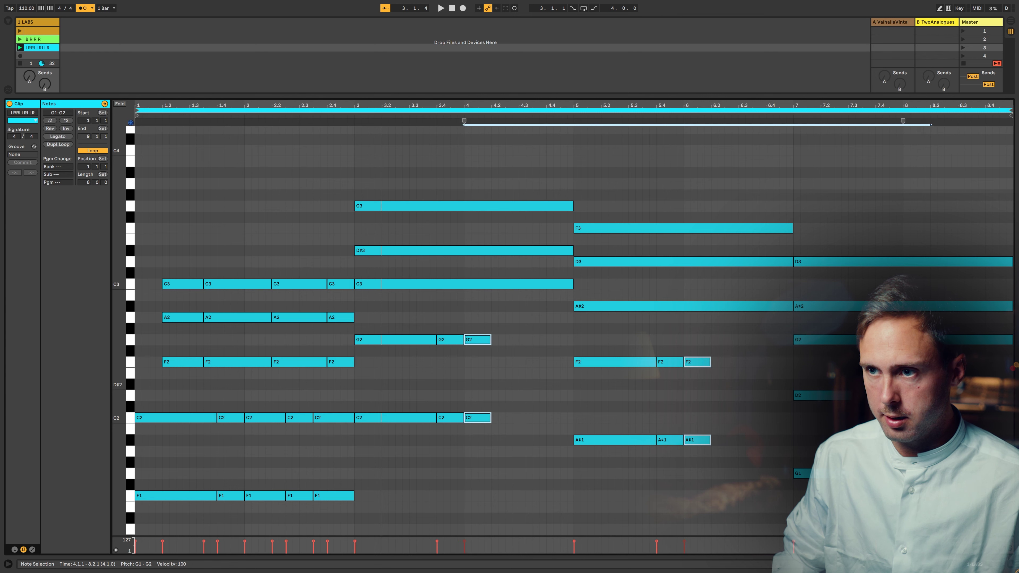
key("ctrl+d")
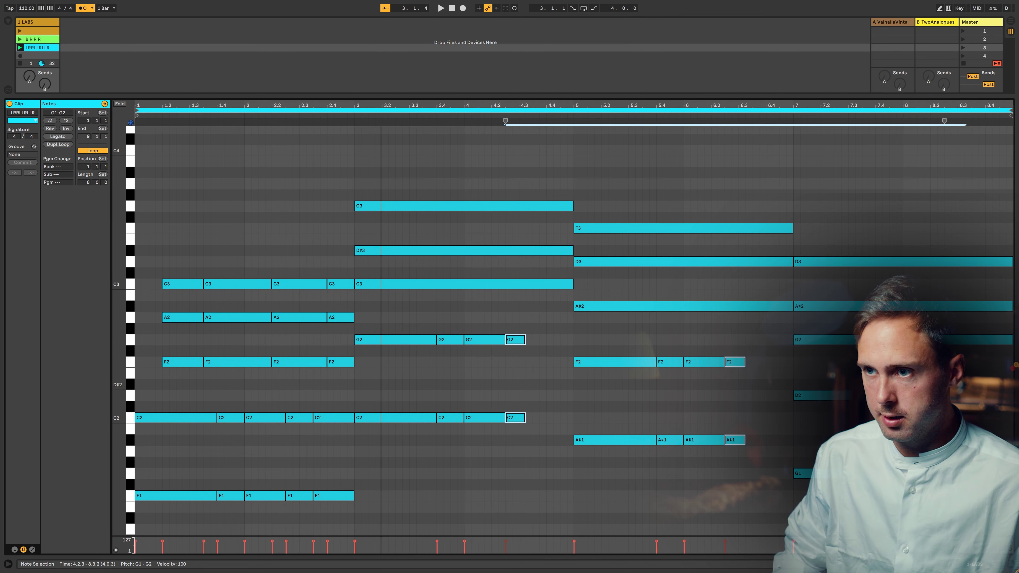
key("ctrl+d")
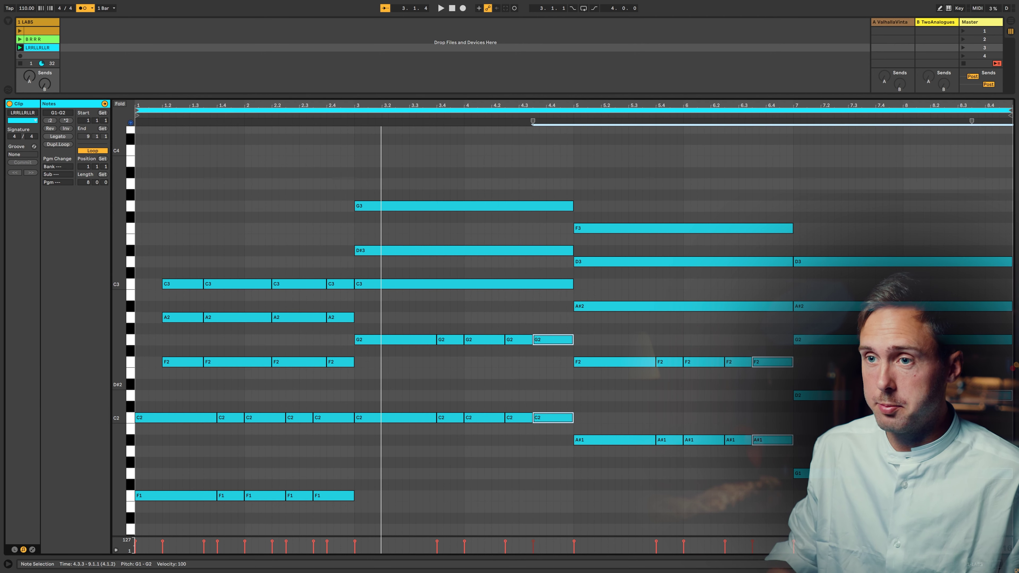
- Move the upper three notes of chords two, three and four one beat later, to start at 3.2.1, 5.2.1 and 7.2.1
left_click(503, 265)
left_click_drag(502, 266, 496, 168)
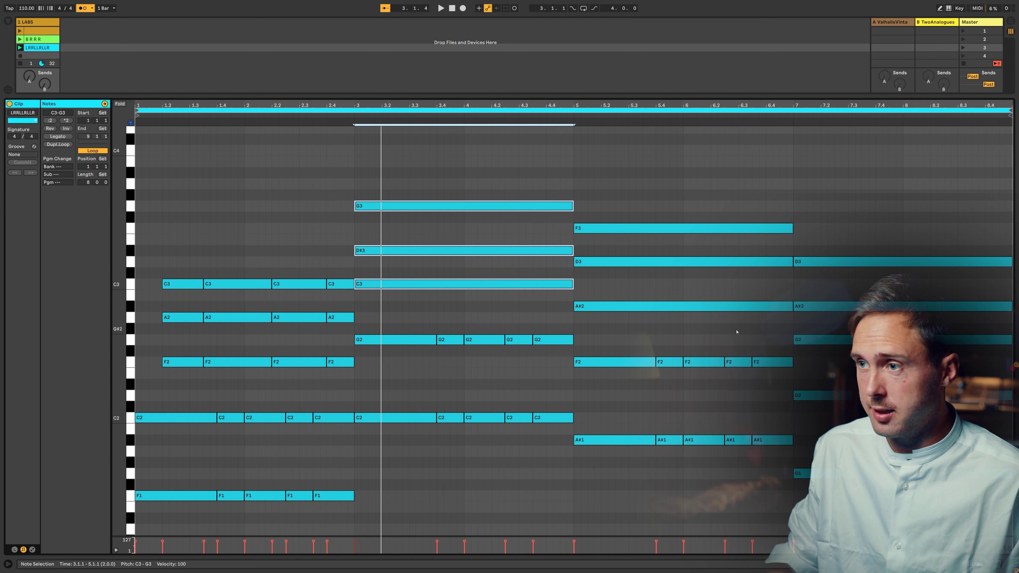
left_click_drag(736, 331, 740, 223, "shift")
left_click_drag(876, 364, 880, 165, "shift")
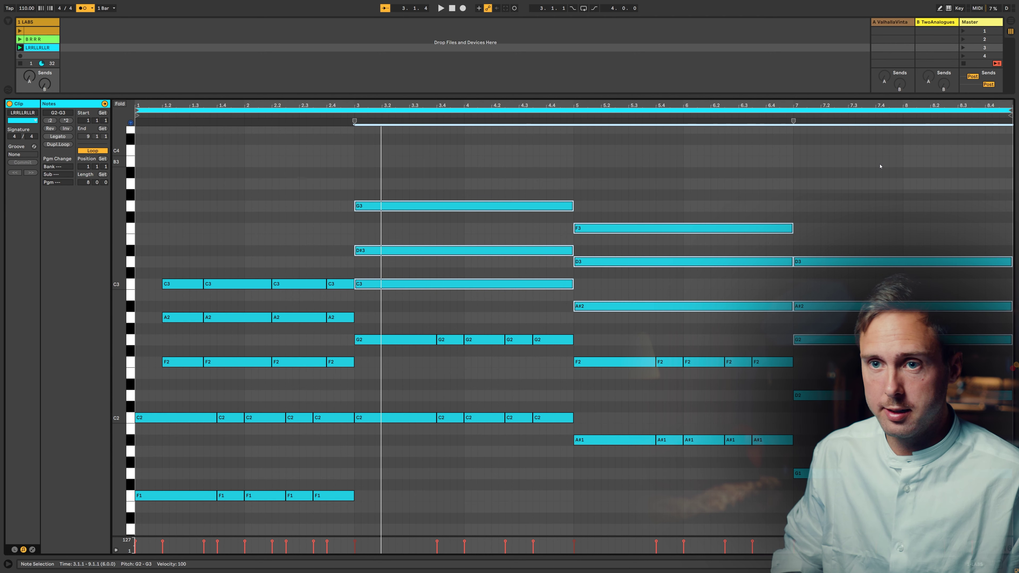
key("Right")
key("Right")
key("Right")
key("Right")
key("Right")
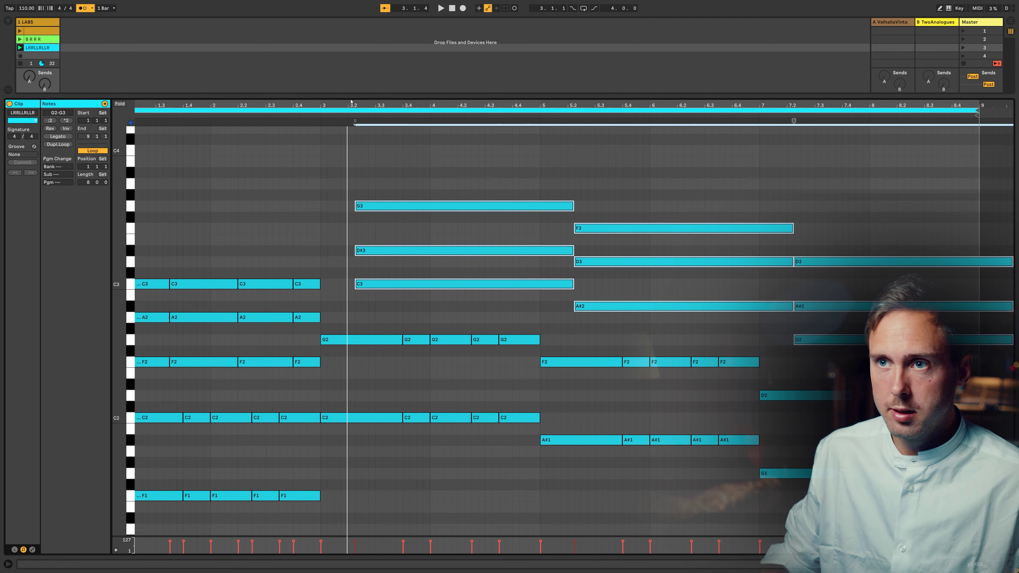
left_click_drag(351, 102, 353, 91)
key("Left")
key("Left")
key("Right")
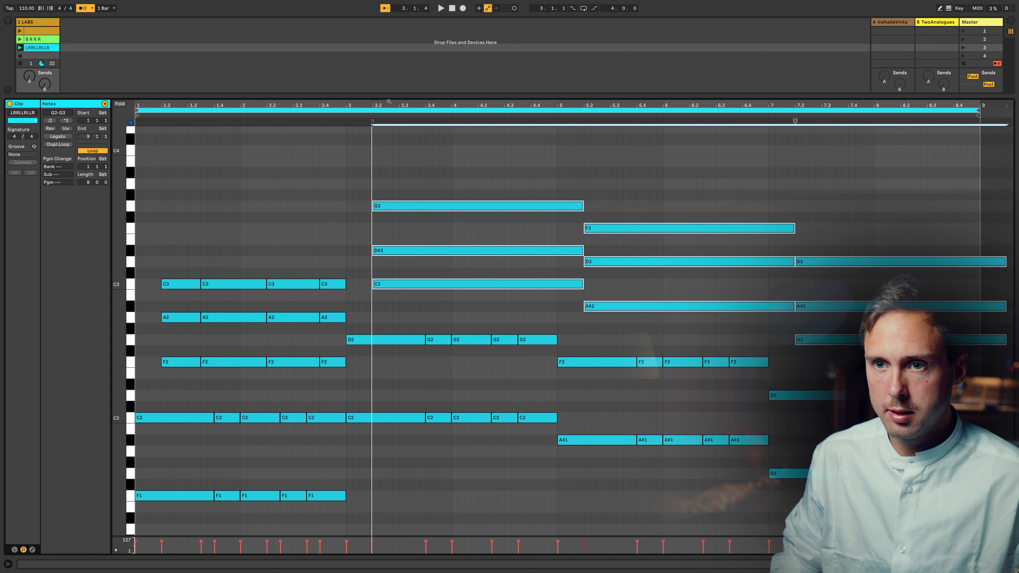
- Add right-hand hits at 3.3.3 and 3.4.3 for the second chord, with matching hits in the third and fourth chords
key("Right")
key("Right")
key("Right")
key("Right")
key("Right")
key("Right")
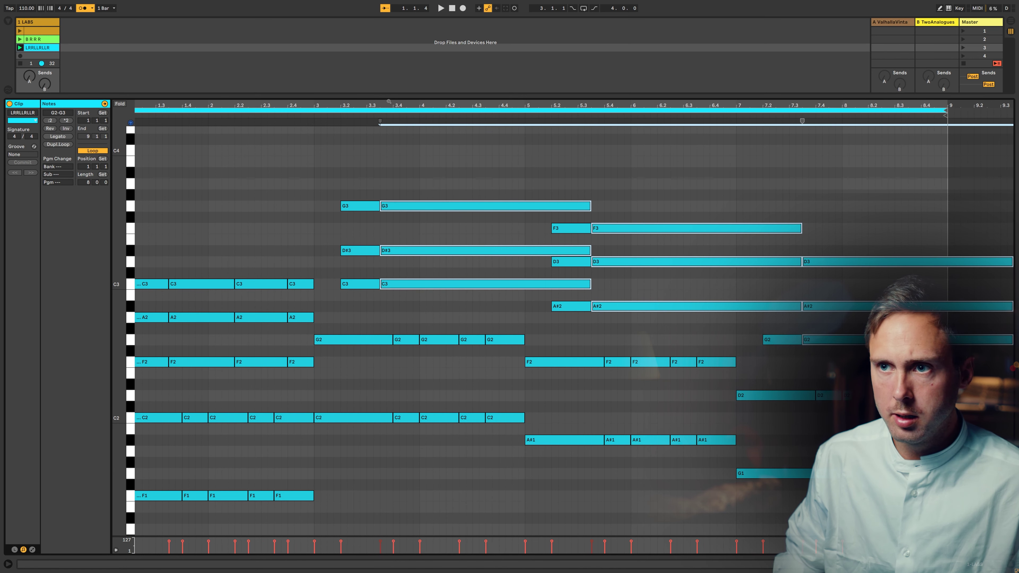
key("Right")
key("Right")
key("Right")
key("Right")
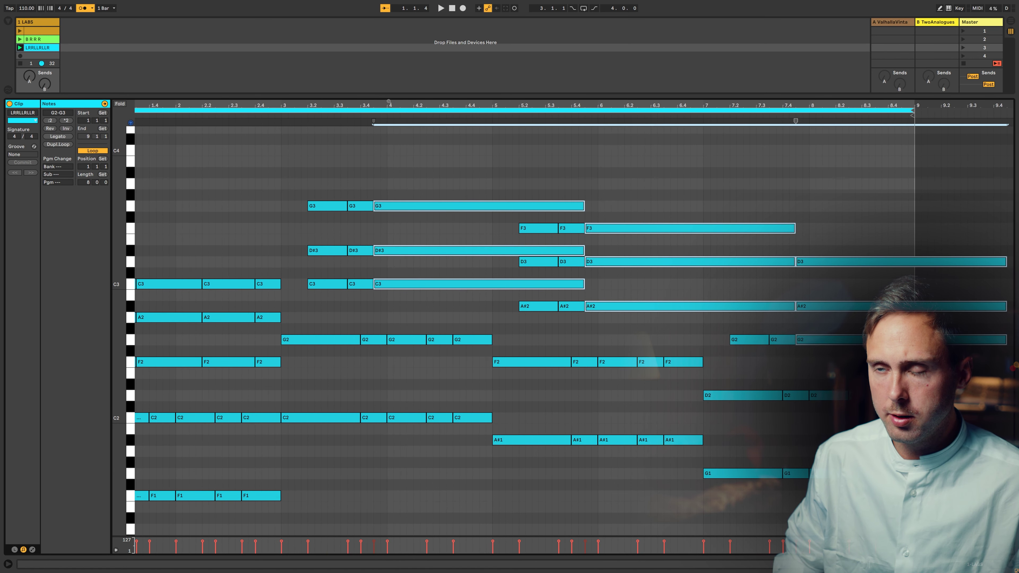
- Add right-hand hits at 4.2.1 and 4.4.1 and their matches in the last two chords, trim the final hits to each chord's end, and play back
key("space")
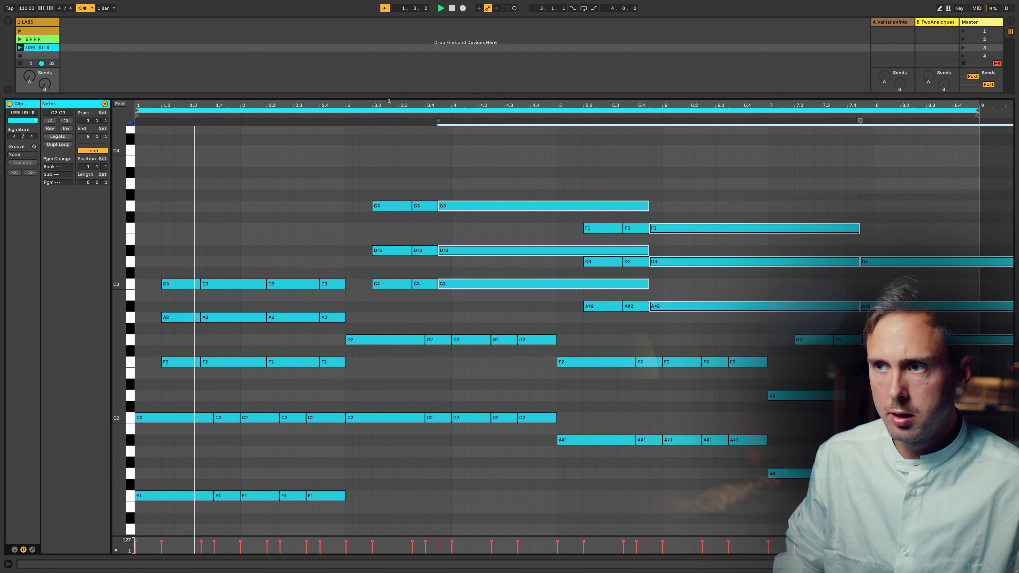
key("space")
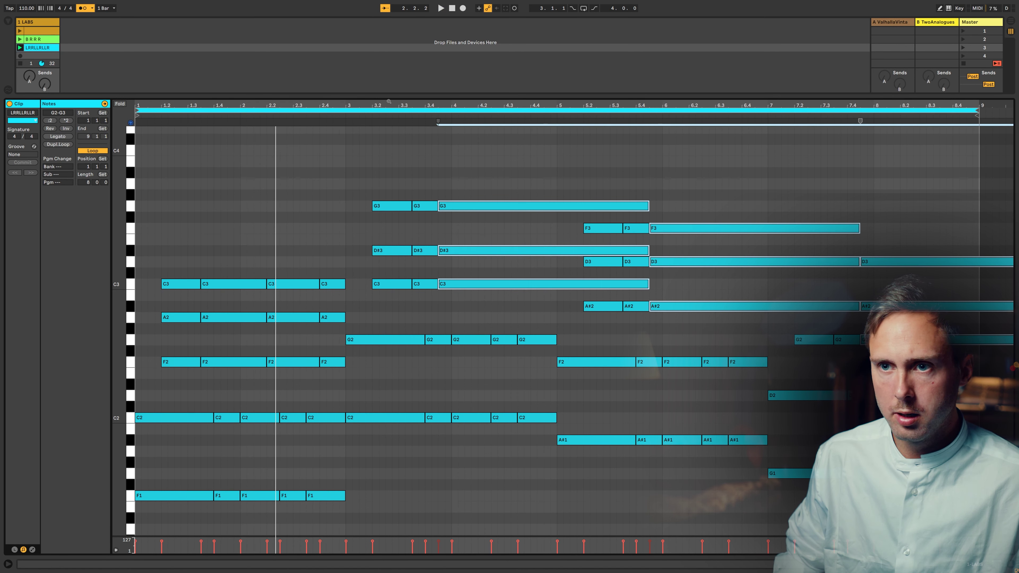
key("shift+Left")
key("shift+Left")
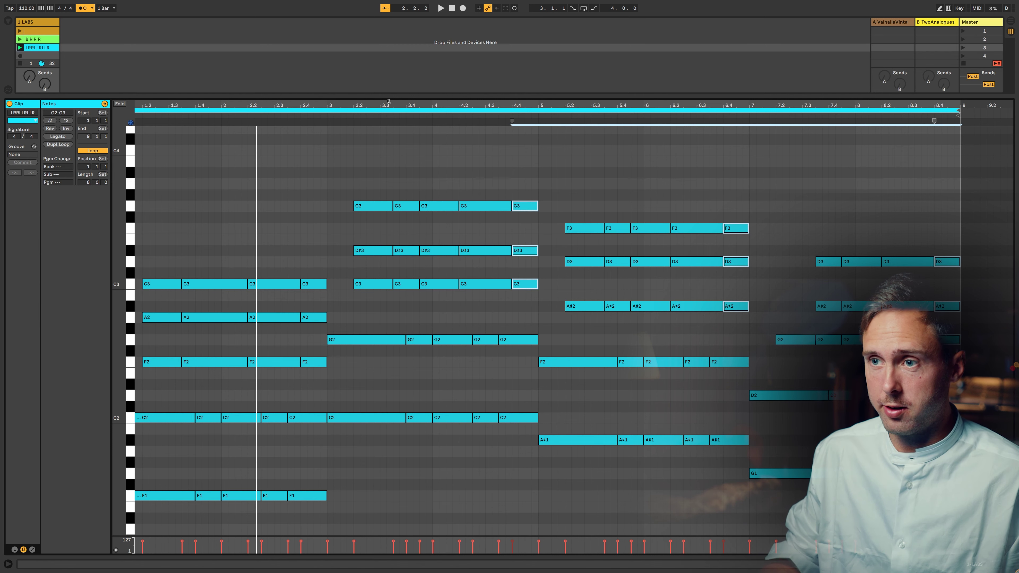
key("space")
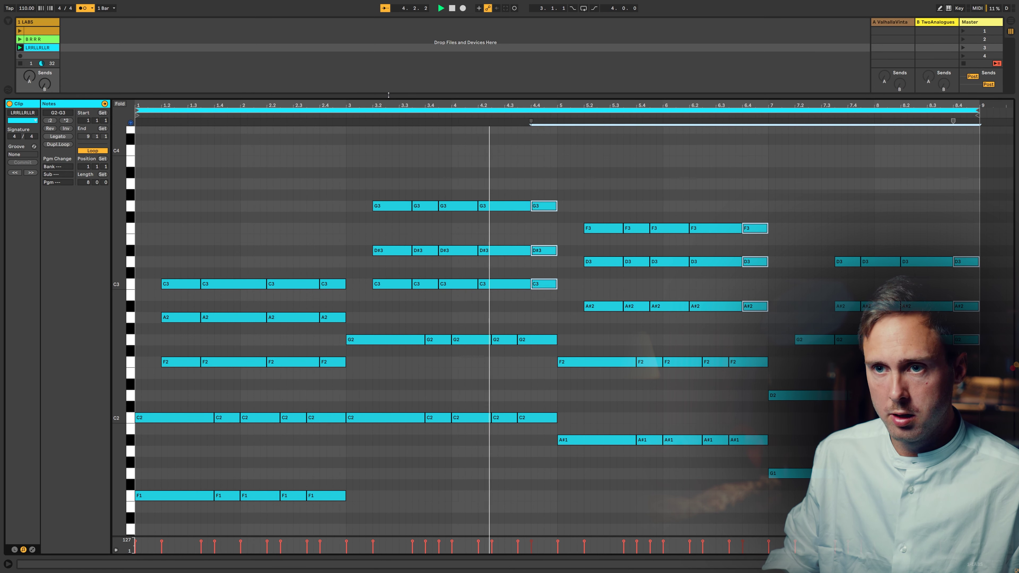
left_click_drag(167, 384, 349, 362)
left_click(370, 196)
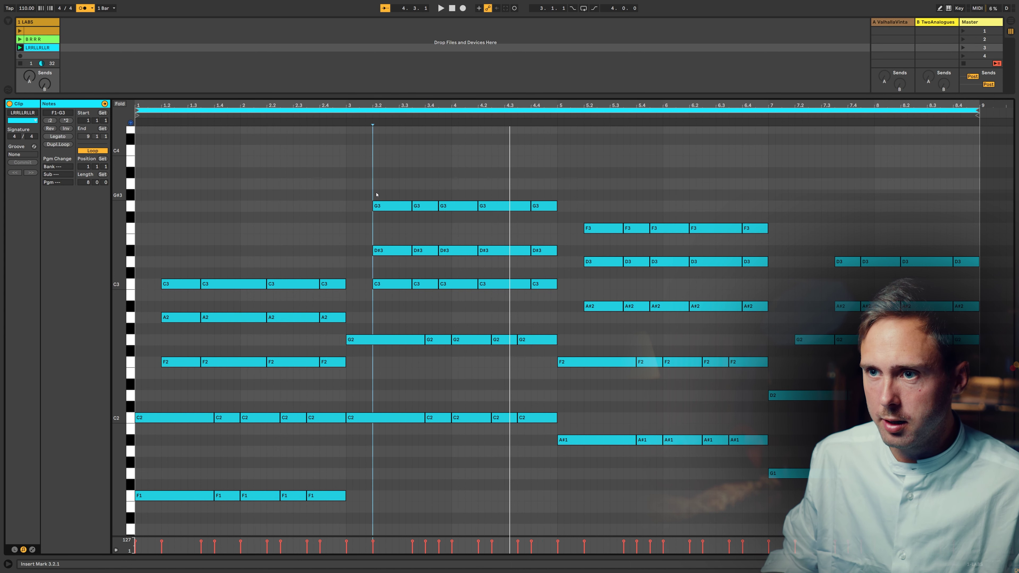
key("ctrl+v")
key("Up")
key("Up")
key("Up")
key("Up")
key("Up")
key("Up")
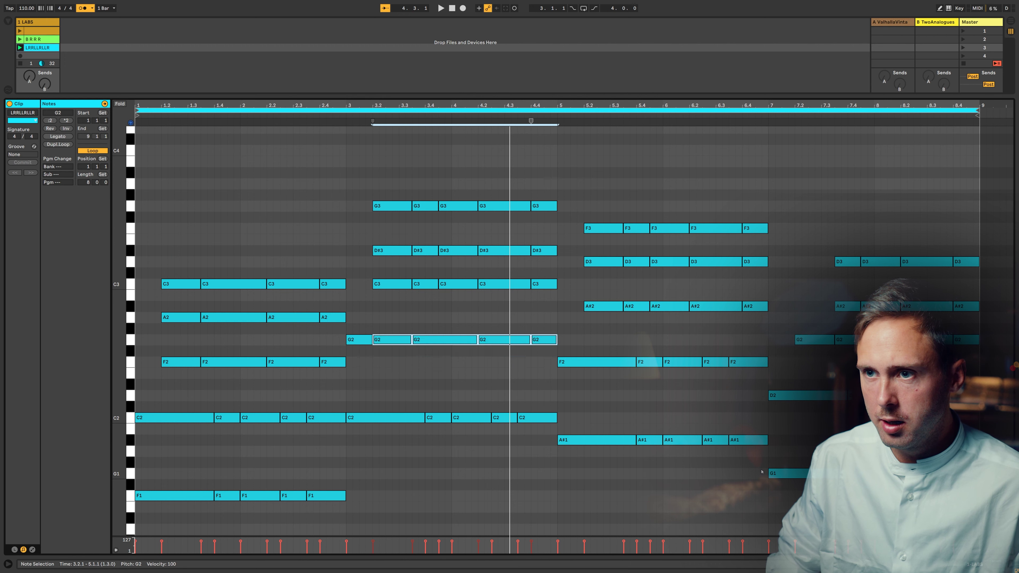
key("Down")
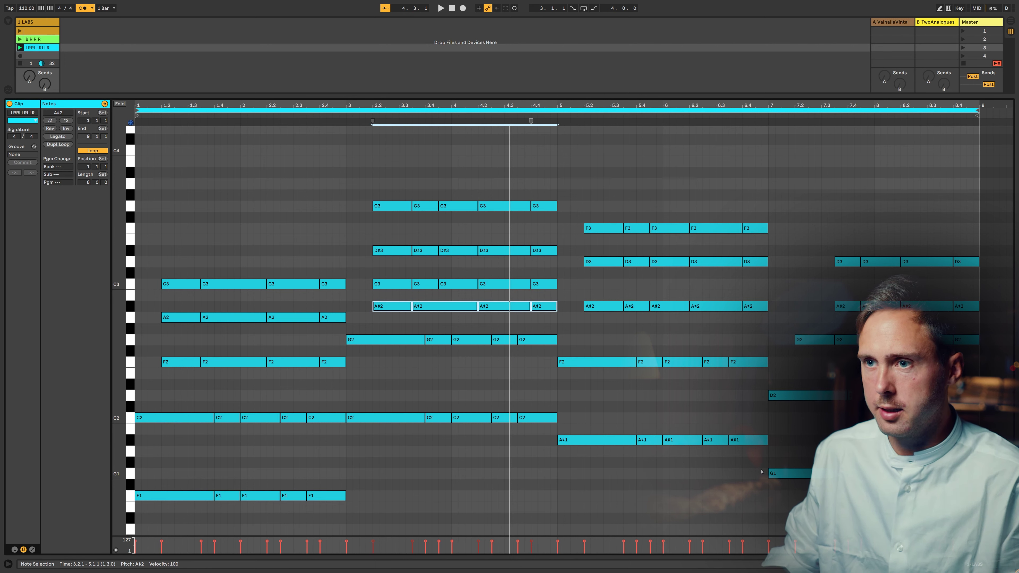
key("Delete")
- Extend the right-hand hits at 3.3.3 and 5.3.3 over the following extra hits to end at 4.2.1 and 6.2.1, and play back
left_click_drag(427, 302, 427, 192)
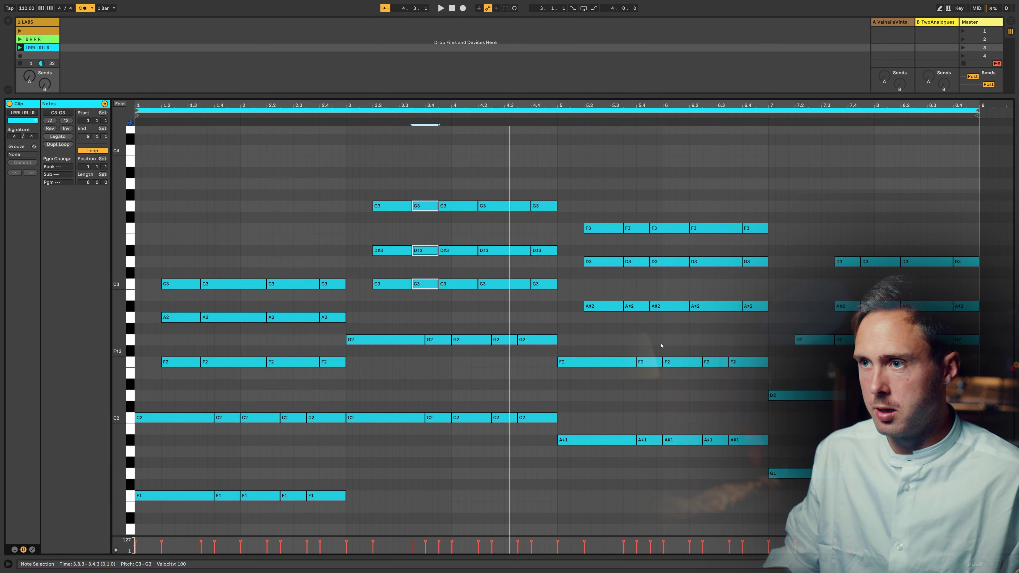
left_click_drag(641, 305, 641, 219)
key("shift+Right")
key("shift+Right")
key("shift+Right")
key("shift+Right")
key("shift+Right")
key("shift+Right")
key("space")
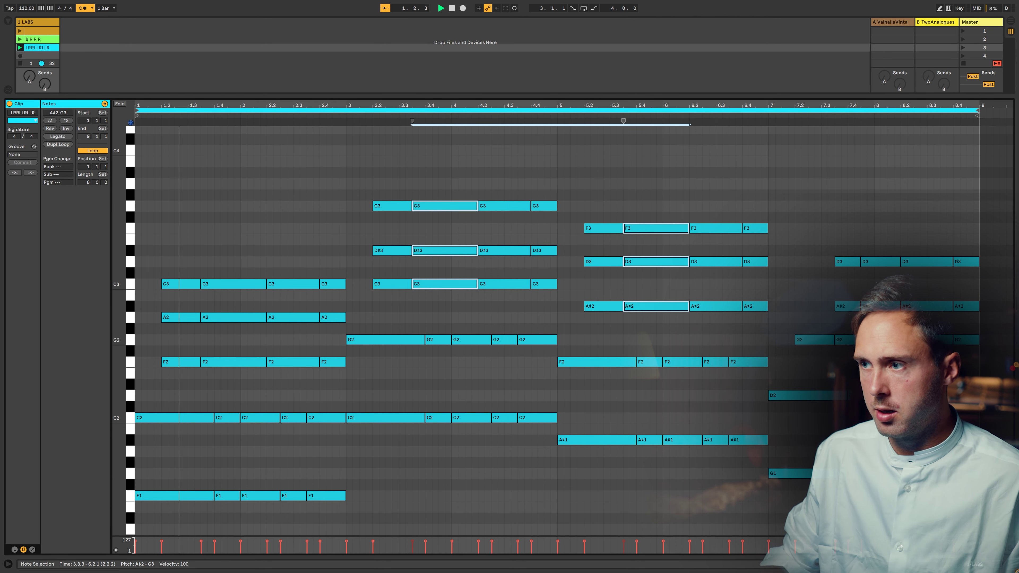
- Copy the fourth chord's G2 at 7.2.1 up to A#2 and D3 to complete its first right-hand hit
left_click(814, 340)
key("ctrl+c")
key("ctrl+v")
key("Up")
key("Up")
key("Up")
key("ctrl+c")
key("ctrl+v")
key("Up")
key("Up")
key("Up")
key("Up")
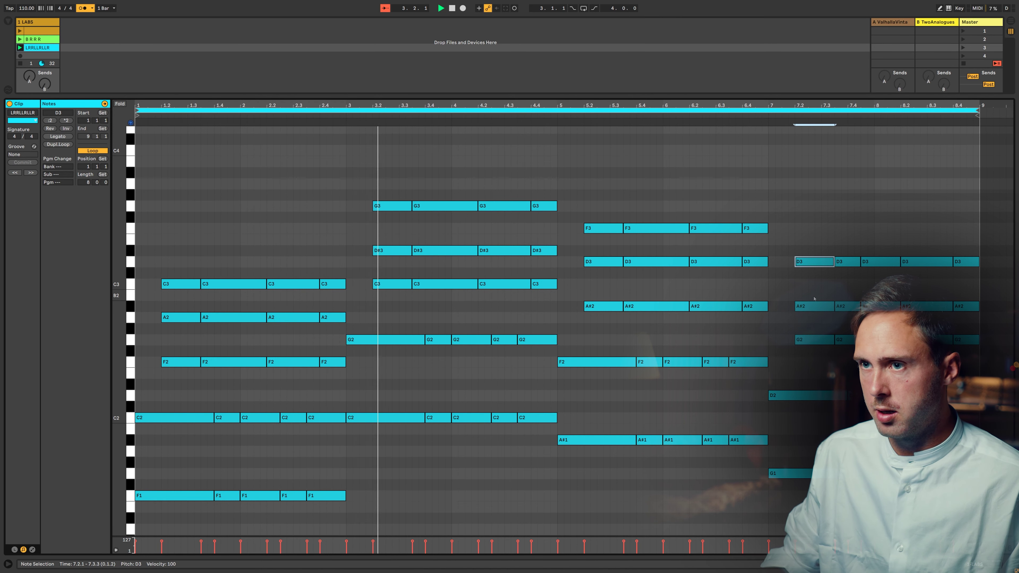
- Extend the fourth chord's right-hand hit at 7.3.3 to end at 8.2.1
left_click_drag(388, 375, 522, 335)
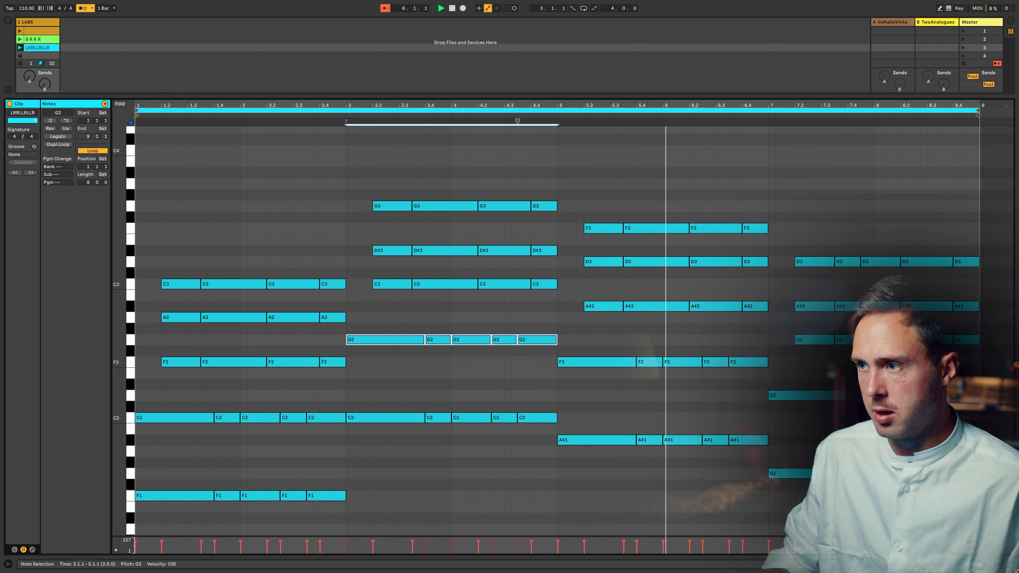
left_click_drag(844, 355, 845, 234)
key("shift+Right")
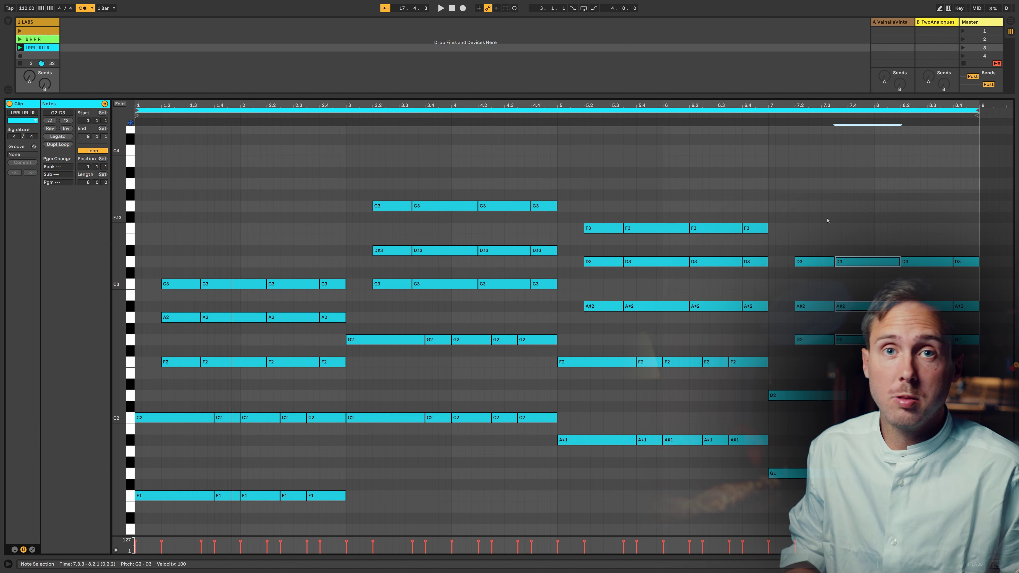
- Extend the last right-hand hits of the first three chords to meet the next right-hand hits at 3.2.1, 5.2.1 and 7.2.1, and play back
left_click_drag(336, 386, 334, 284)
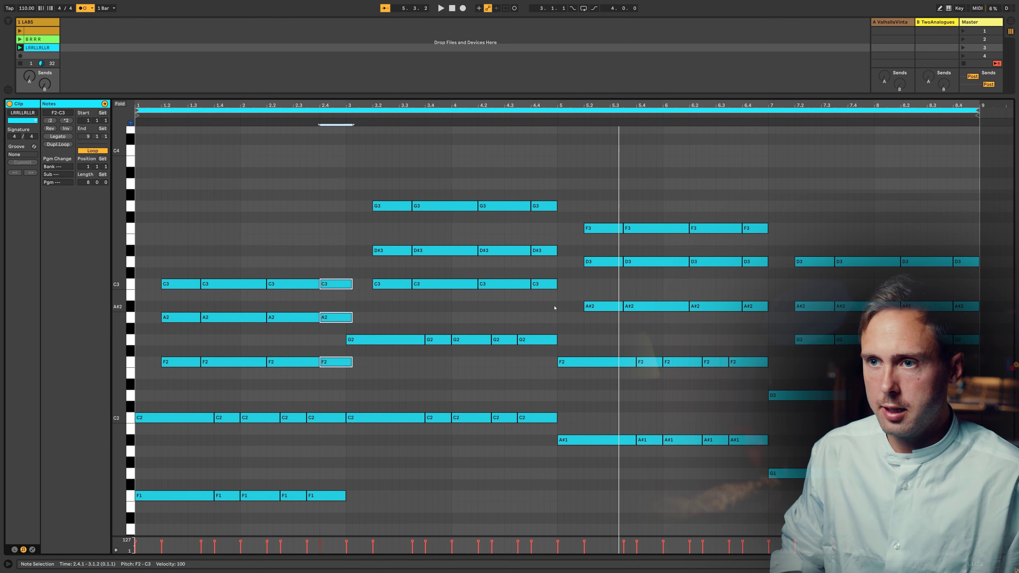
left_click_drag(554, 308, 549, 154)
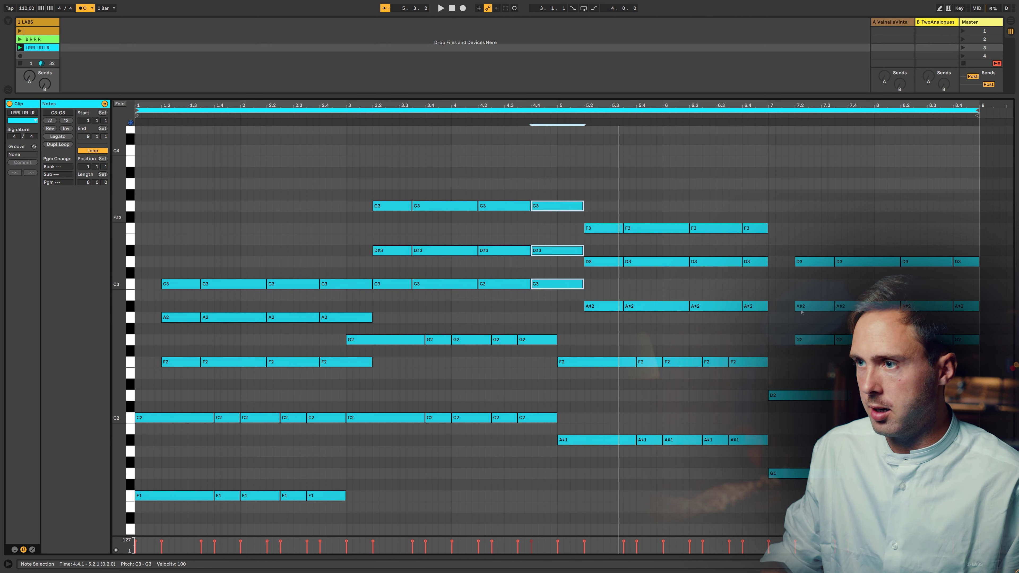
left_click_drag(758, 331, 745, 203)
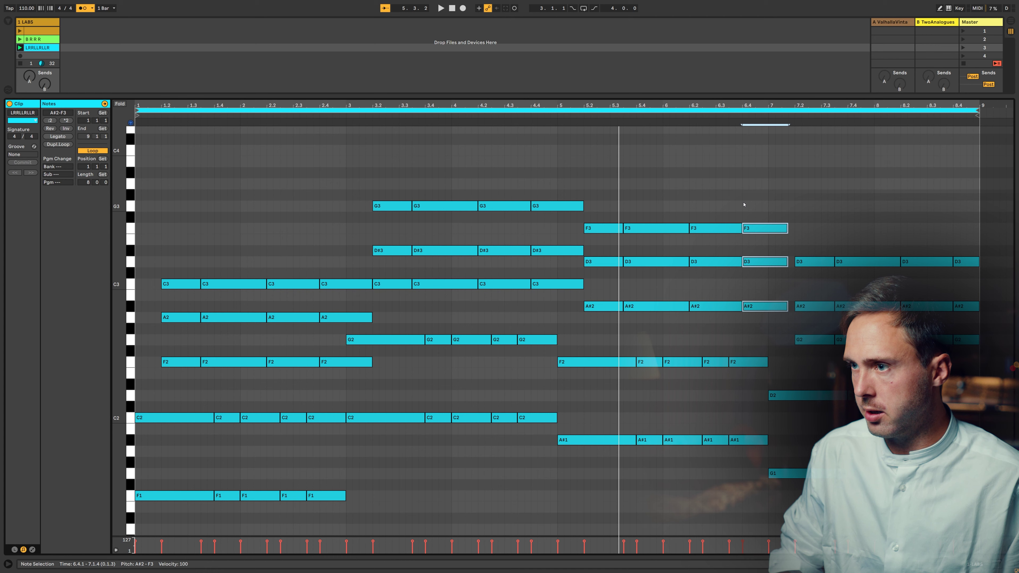
key("space")
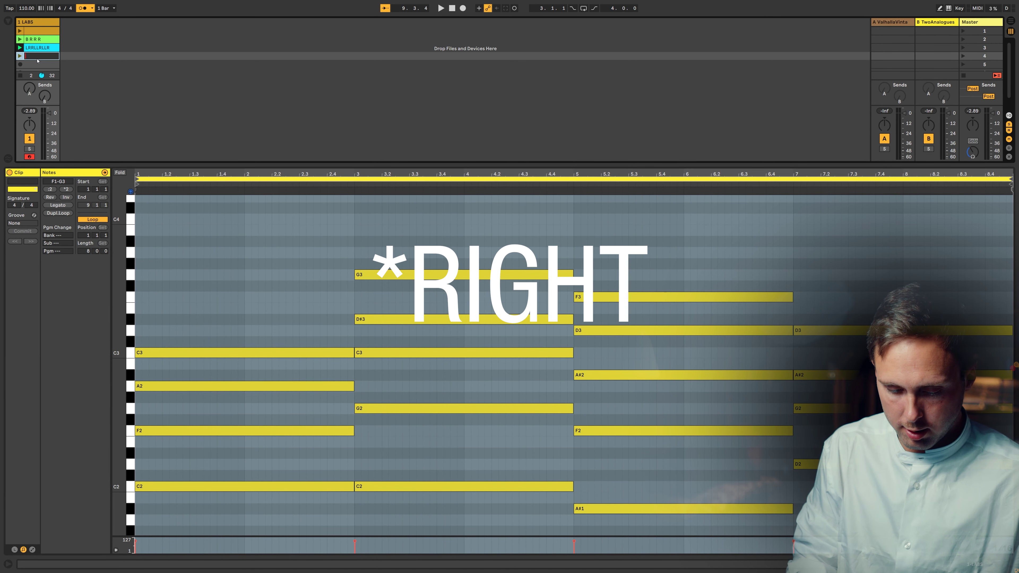
- Name the new yellow clip RLLRLRRL and launch it
type("RLLR")
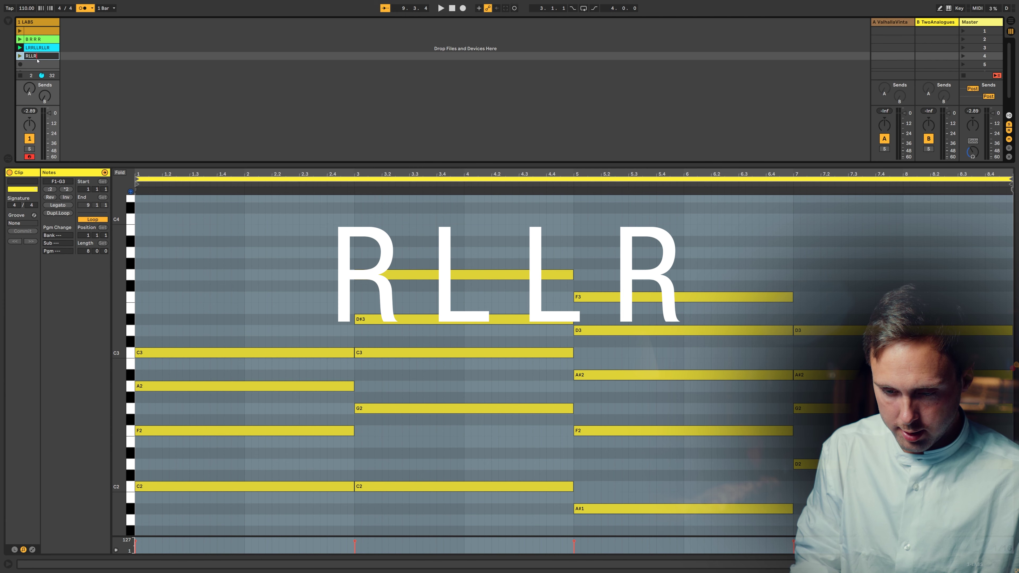
type("LRRL")
left_click(19, 56)
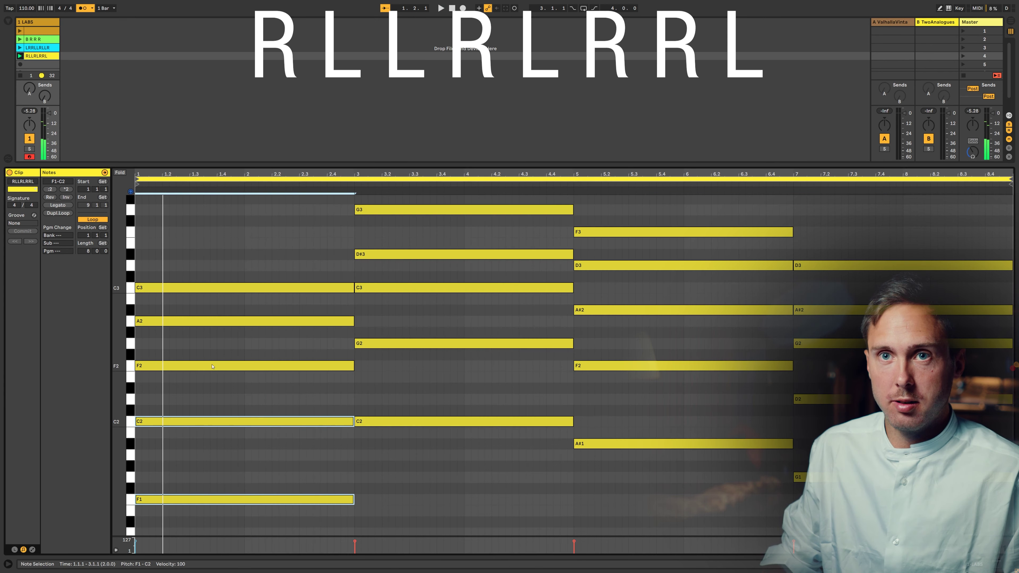
- Shorten the first chord's F1 and C2 so they start at 1.2.1, and play back
key("shift+Left")
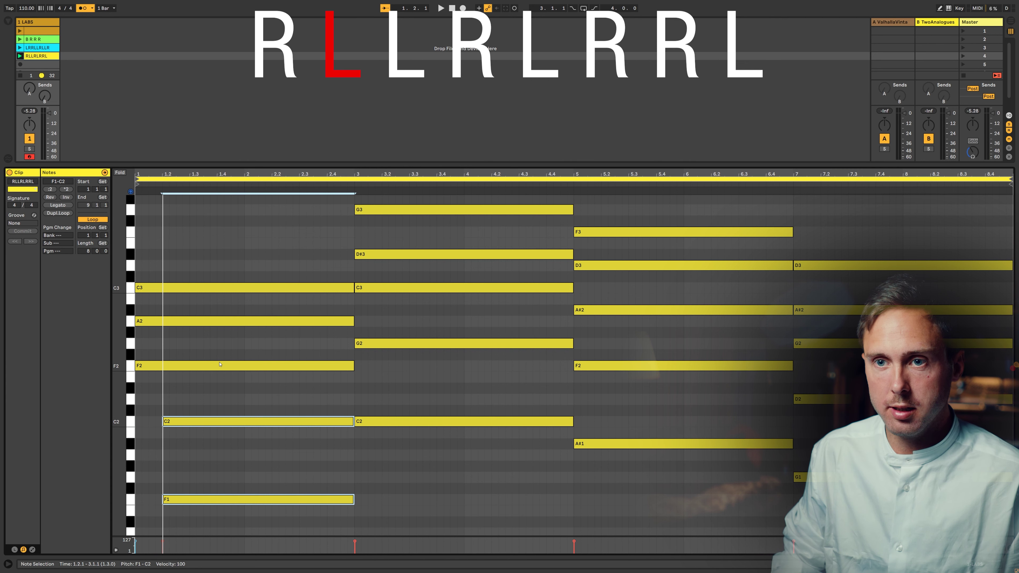
key("space")
key("space")
- Add a second left-hand hit of F1 and C2 at 1.3.1, trim it to end at bar 3, and play back
key("Right")
key("Right")
key("Right")
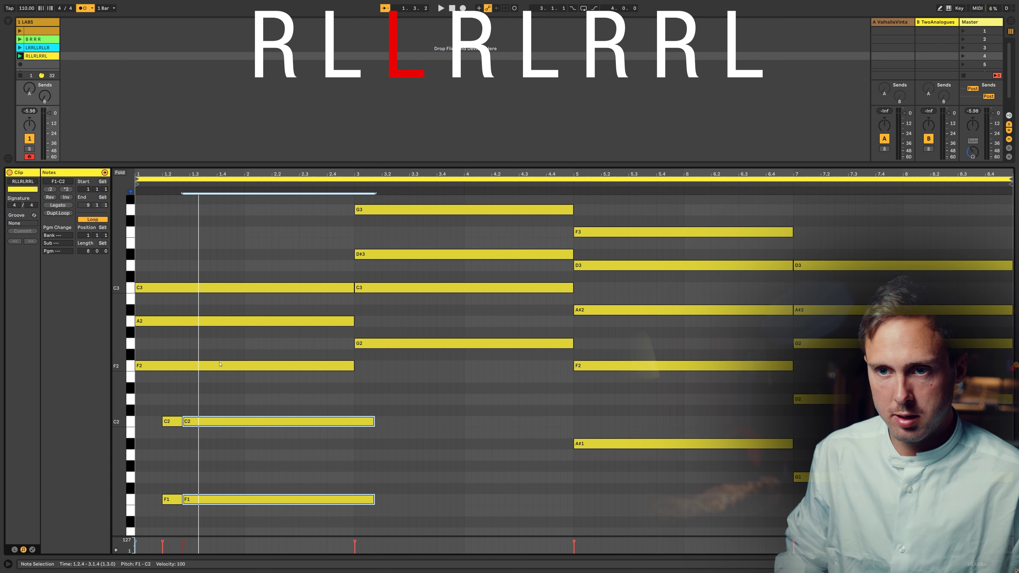
key("shift+Left")
key("space")
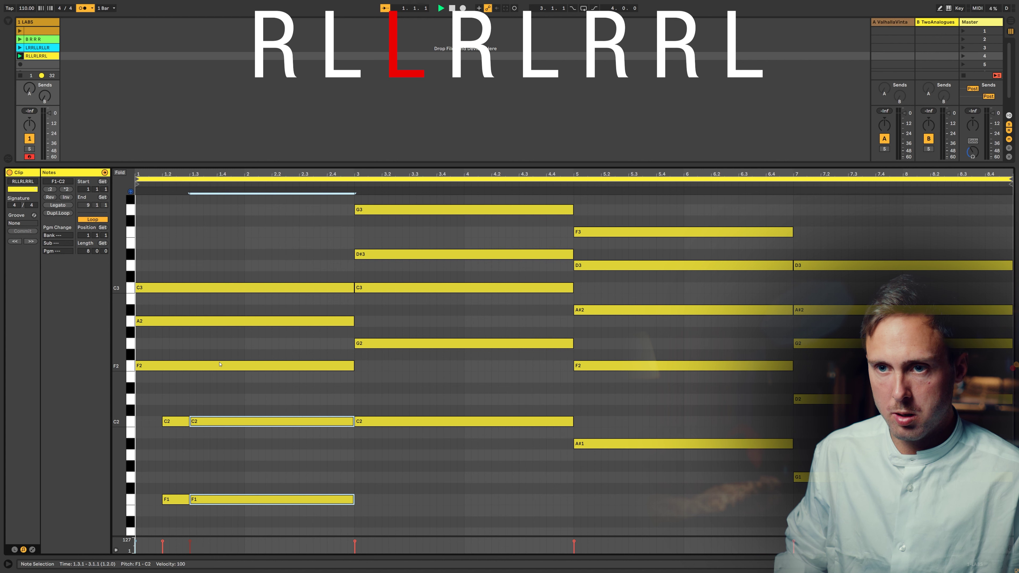
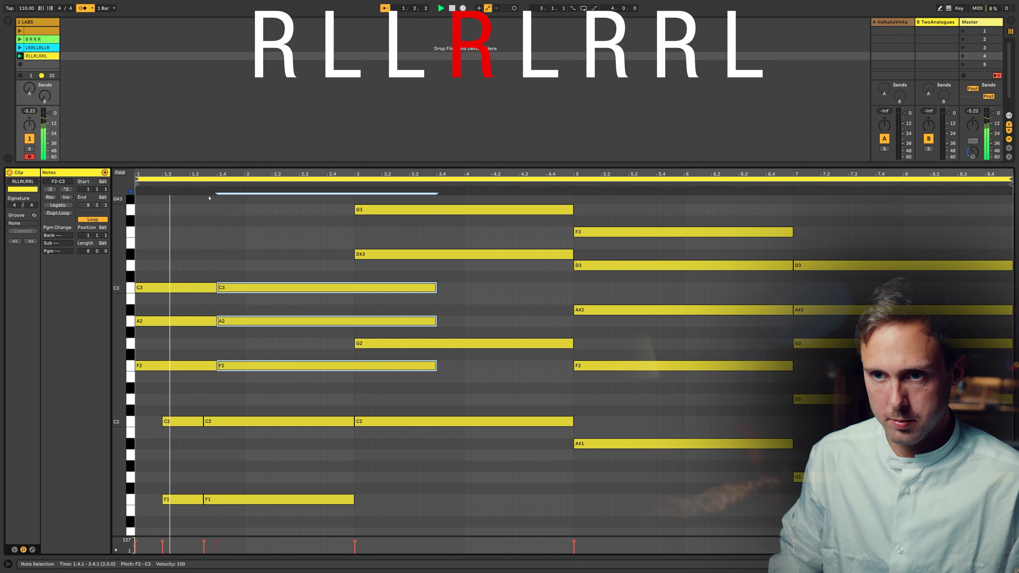
- Place the second right-hand hit of F2, A2 and C3 at 1.4.3 and trim it to end at bar 3
key("Right")
key("Right")
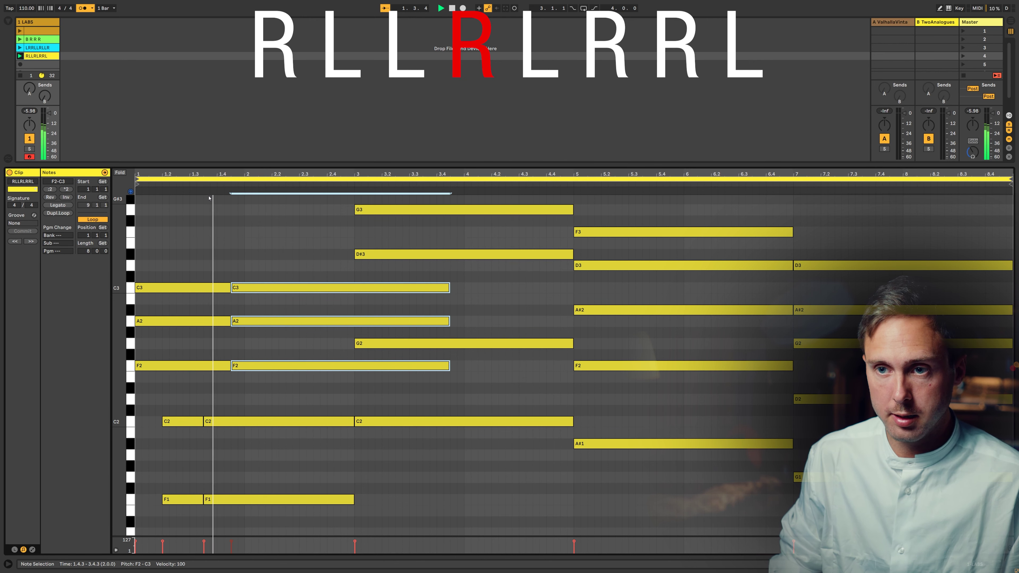
key("Right")
key("Right")
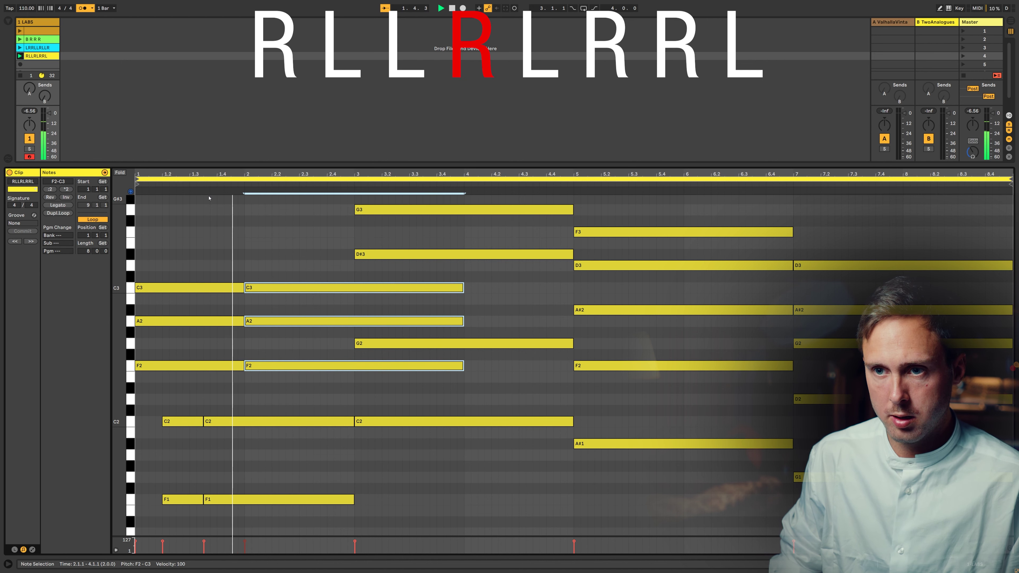
key("Left")
key("Left")
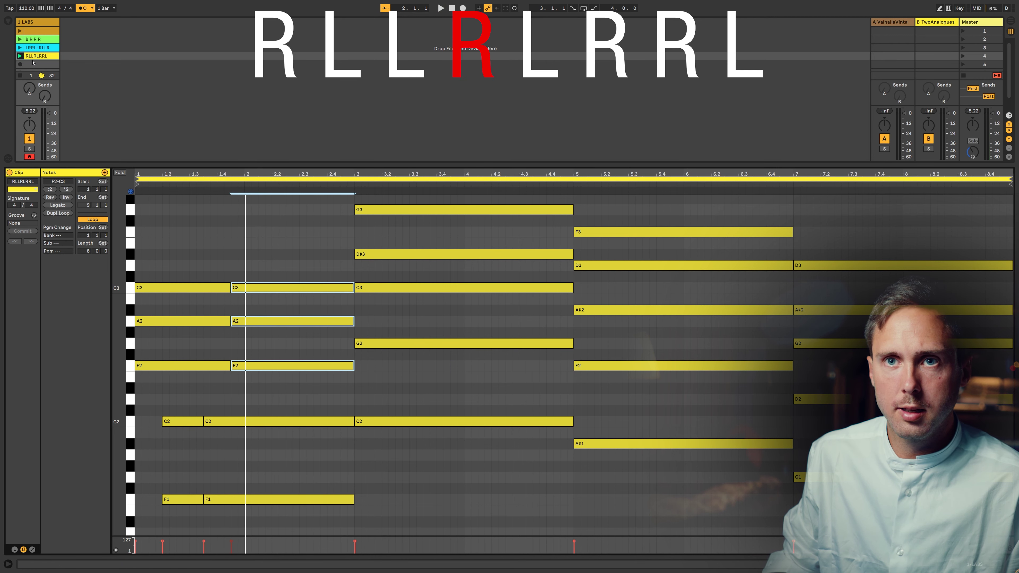
- Add a third left-hand hit of F1 and C2 at 2.1.3, trim it to end at bar 3, and play back
left_click_drag(259, 520, 233, 388)
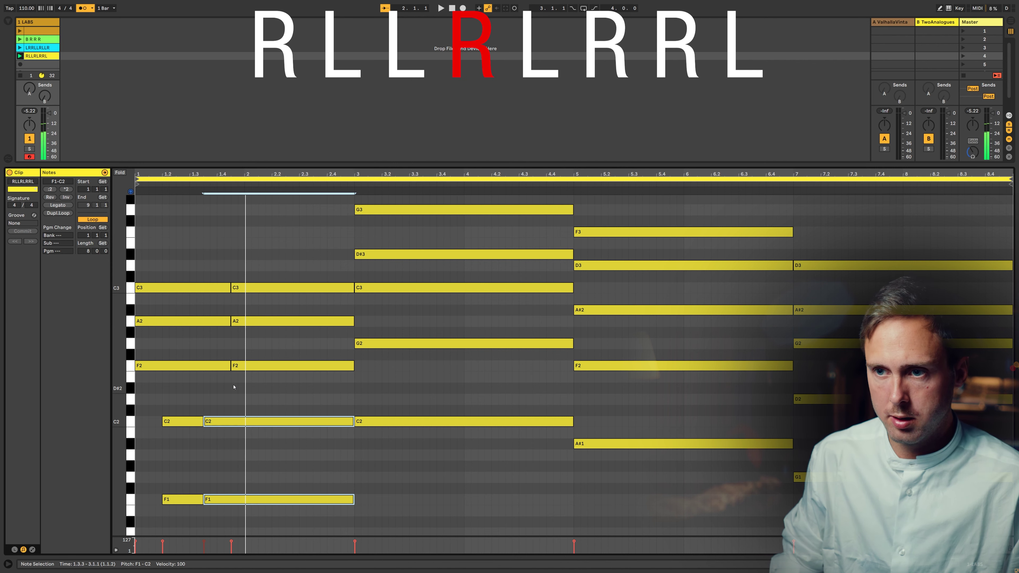
key("space")
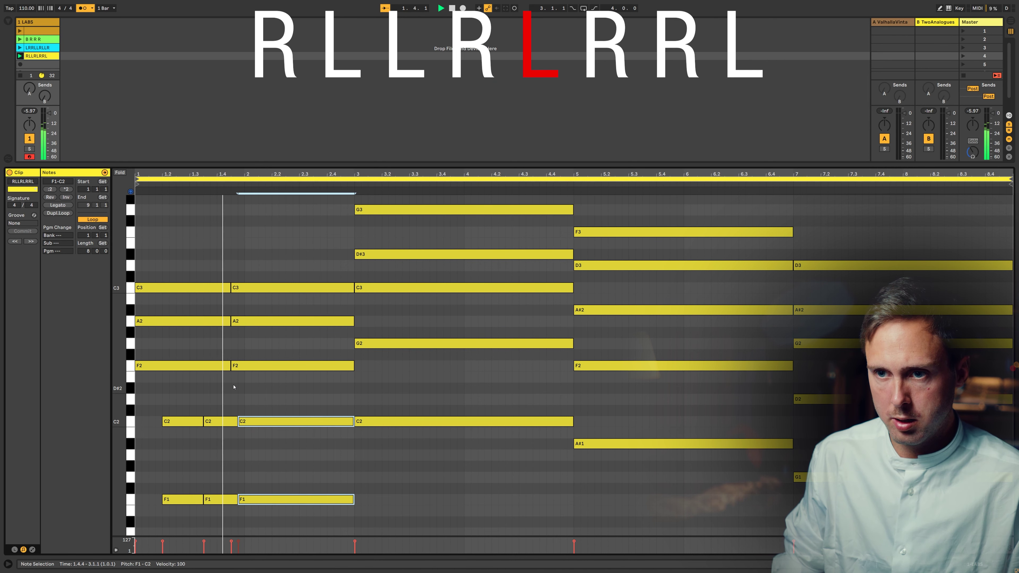
key("Right")
key("shift+Left")
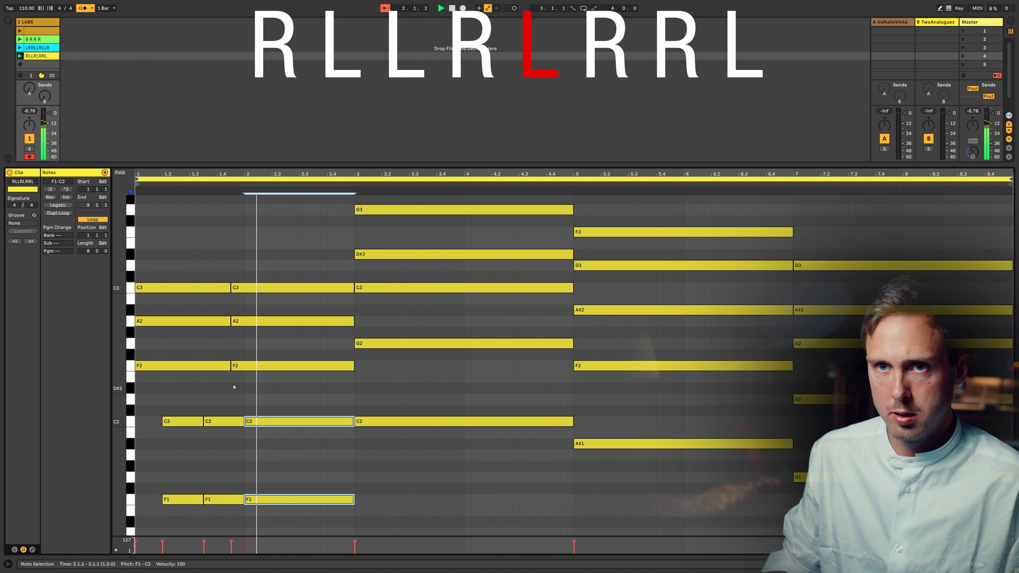
key("Right")
key("Right")
key("shift+Left")
key("shift+Left")
key("space")
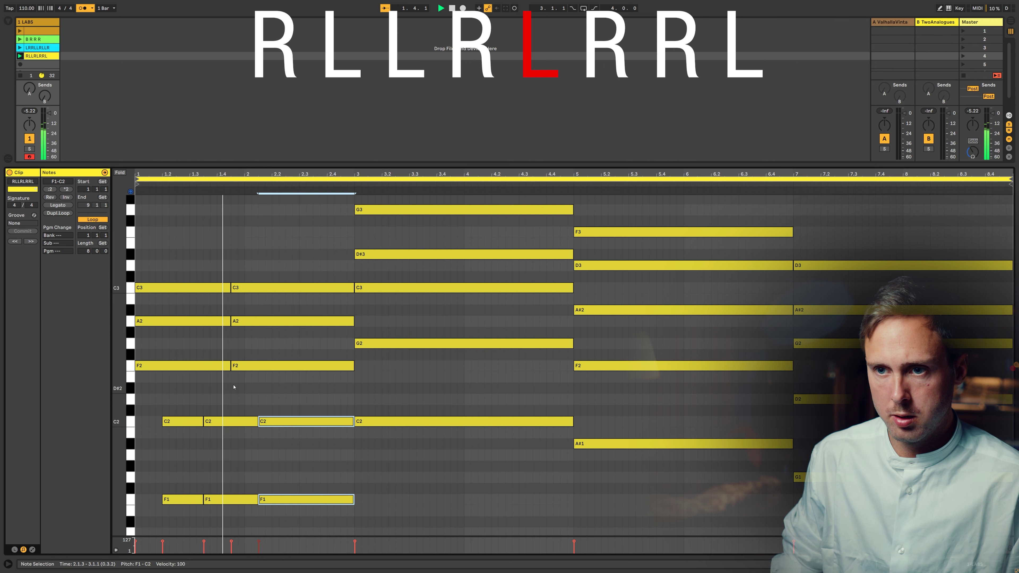
key("space")
- Add a third right-hand hit of F2, A2 and C3 at 2.2.1, trimmed to end at bar 3, with playback
left_click_drag(233, 386, 287, 194)
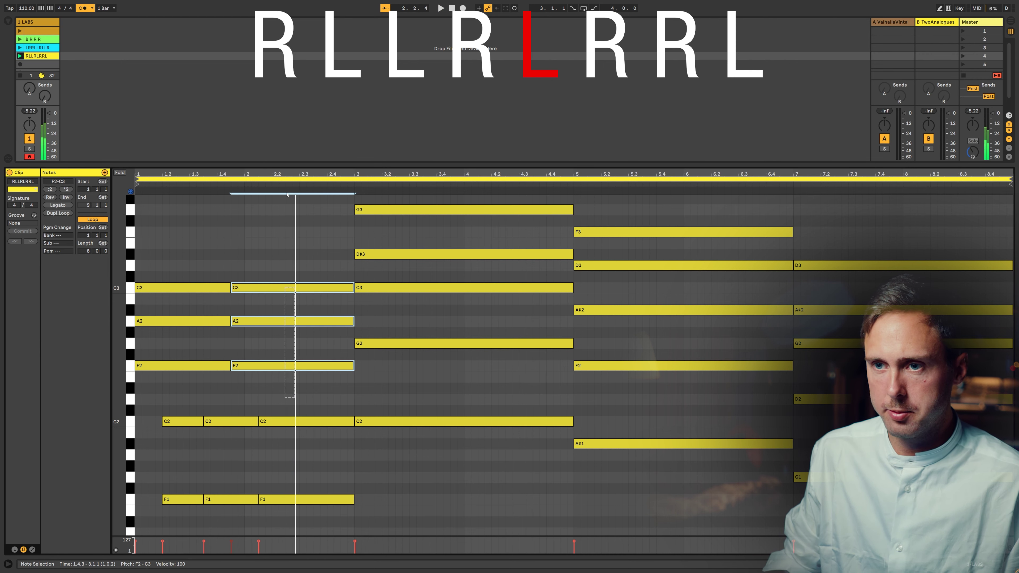
key("Right")
key("Right")
key("Right")
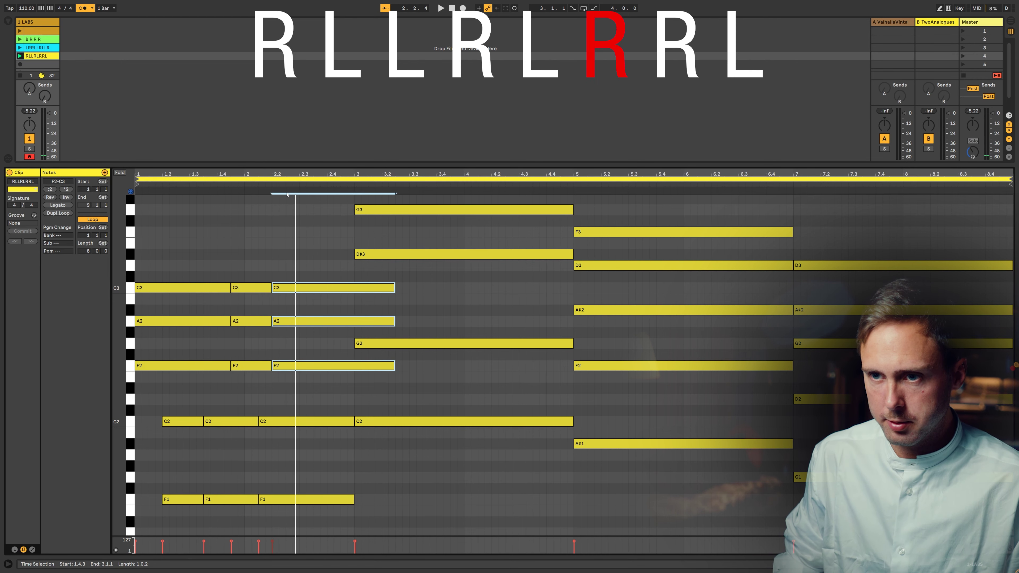
key("space")
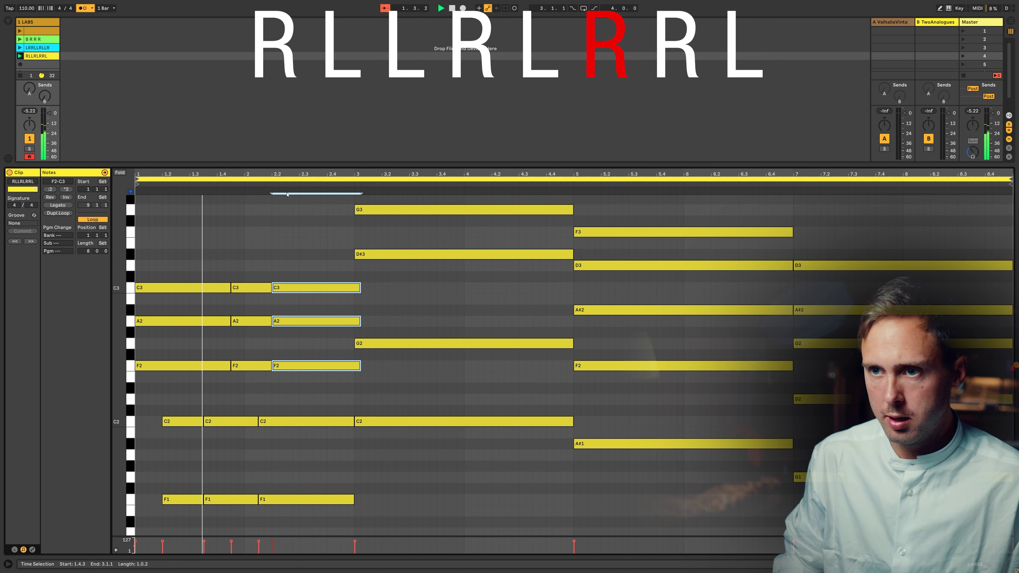
key("shift+Left")
key("shift+Left")
key("shift+Left")
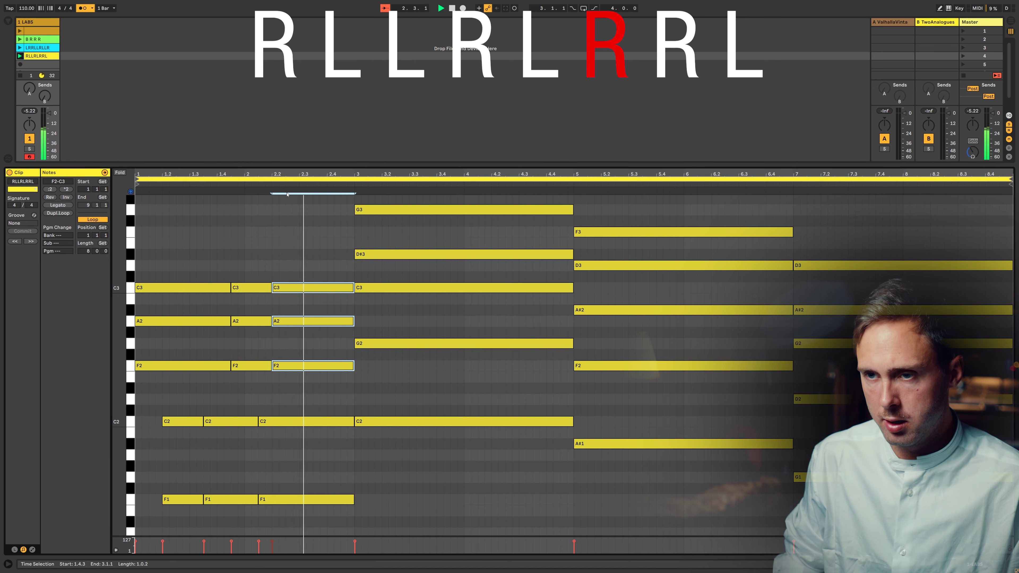
- Place a fourth right-hand hit of F2, A2 and C3 at 2.3.1, ending at bar 3, and play back
key("space")
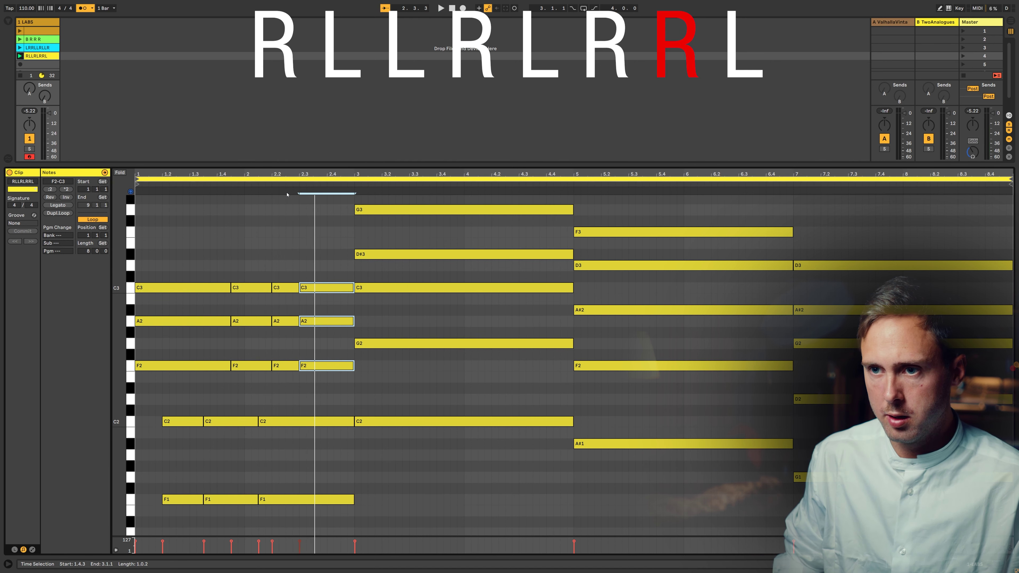
key("space")
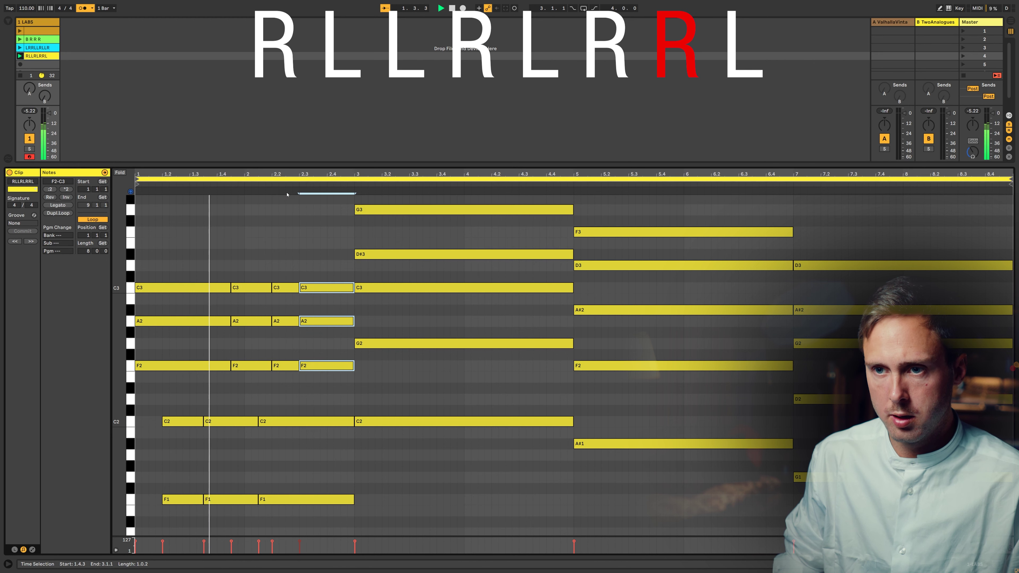
key("space")
- Add a fourth left-hand hit of F1 and C2 at 2.4.3 and trim it to end at bar 3
left_click_drag(302, 400, 307, 522)
key("Right")
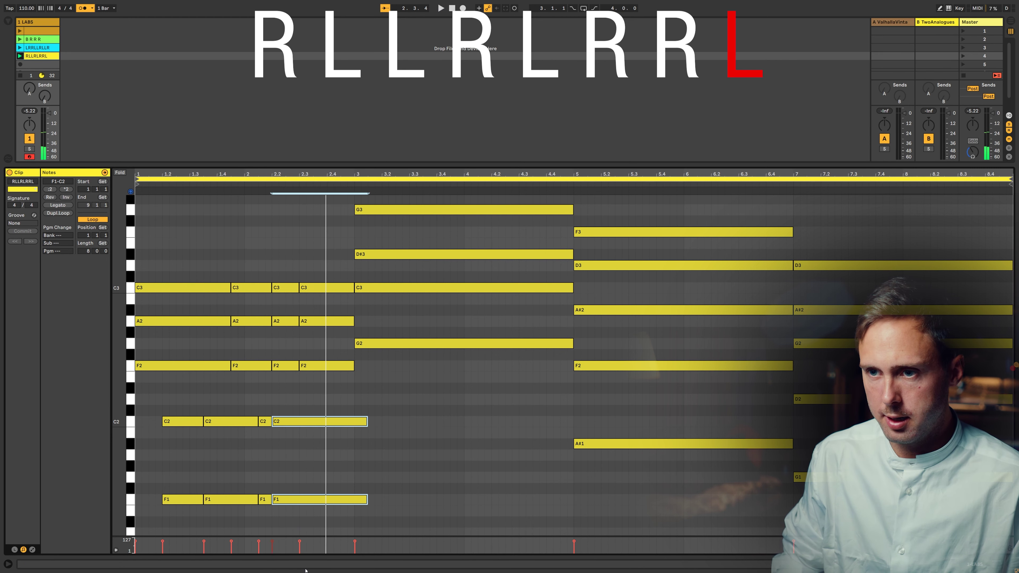
key("Right")
key("Right")
key("Right")
key("Right")
key("Right")
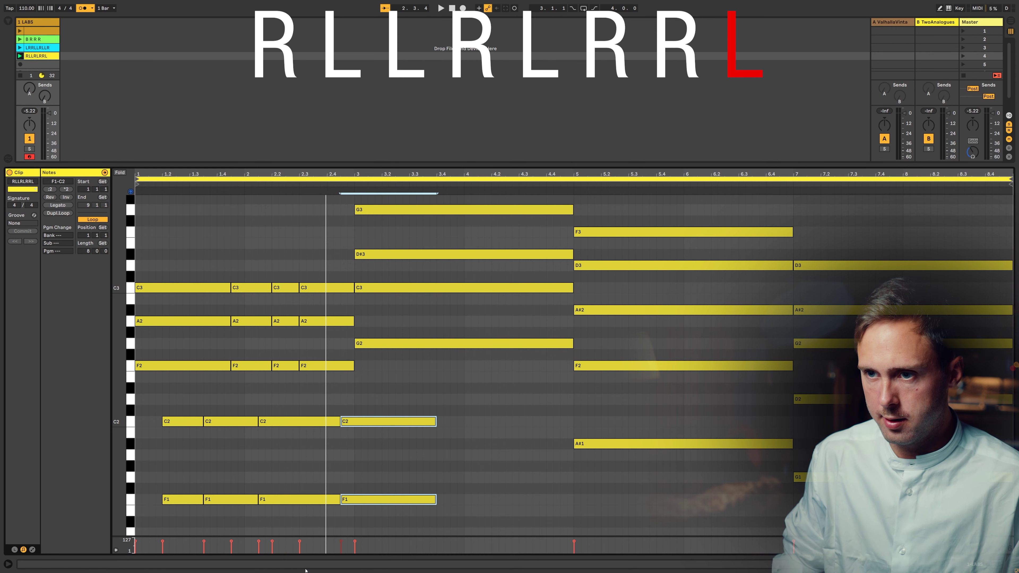
key("shift+Left")
key("shift+Left")
key("shift+Left")
key("shift+Left")
key("shift+Left")
key("shift+Left")
key("shift+Left")
key("shift+Left")
key("shift+Left")
key("shift+Left")
key("shift+Left")
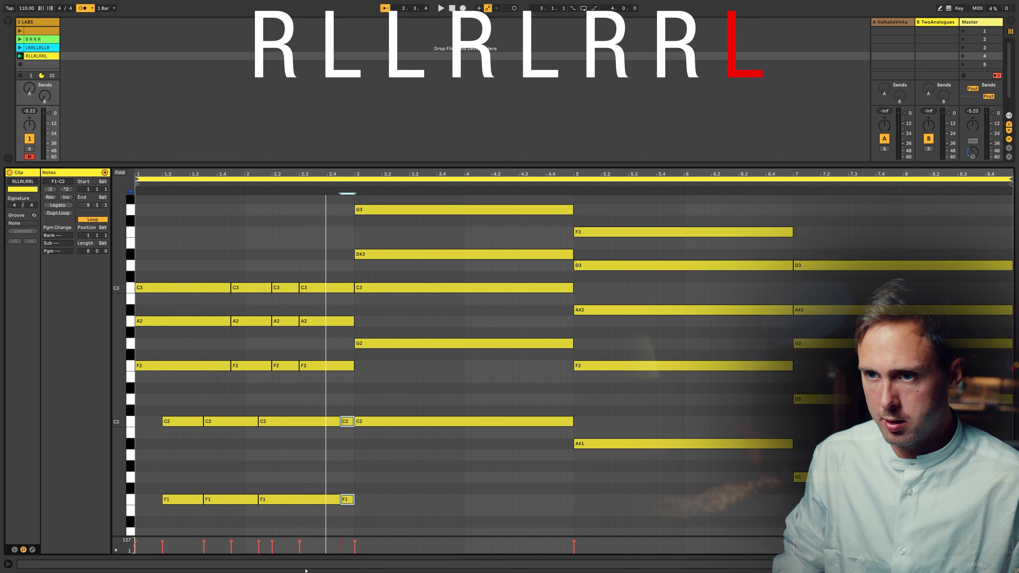
- Try the fourth left-hand hit at 2.4.1 and then 2.3.3, each ending at bar 3, playing back both positions
key("shift+Right")
key("shift+Right")
key("shift+Right")
key("shift+Left")
key("space")
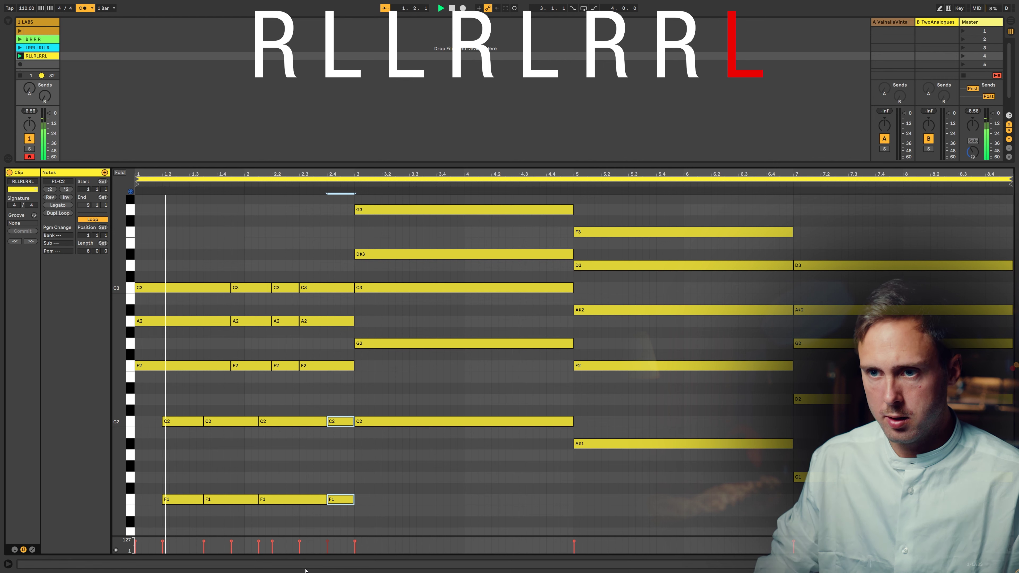
key("Left")
key("Left")
key("shift+Right")
key("shift+Right")
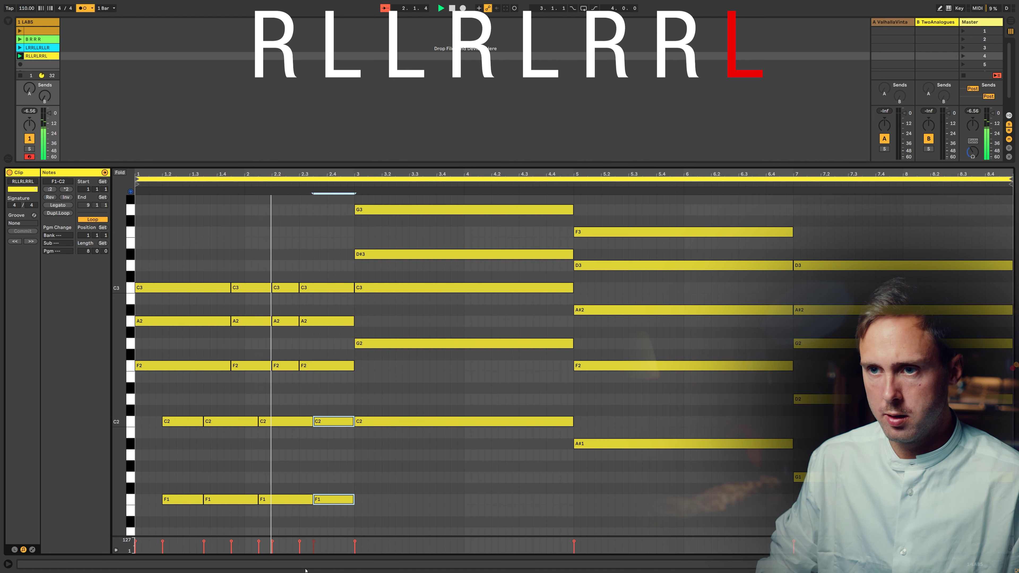
key("space")
- Try the fourth left-hand hit at 2.4.1 and 2.4.3, each ending at bar 3, and play back
key("Right")
key("Right")
key("space")
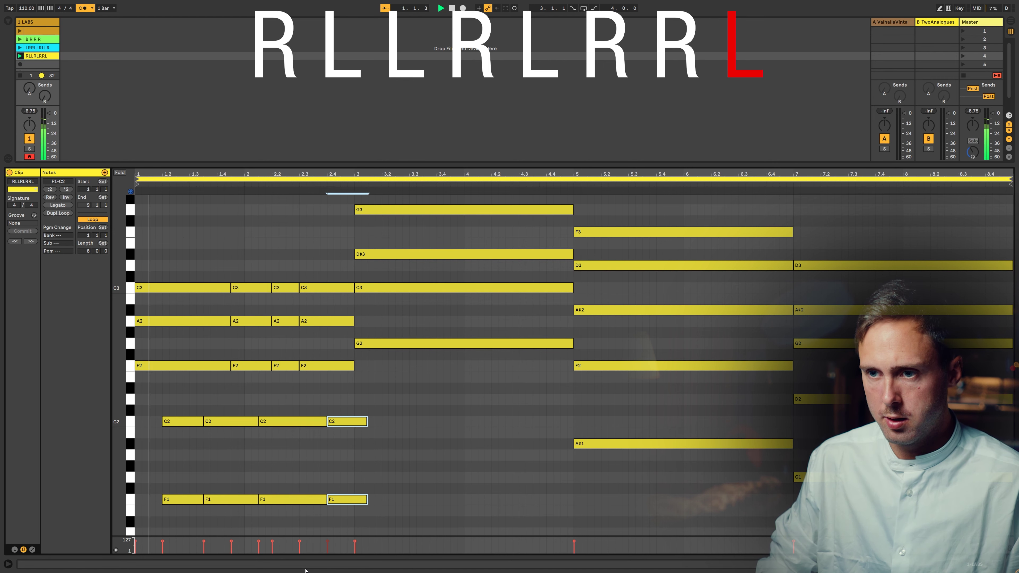
key("shift+Left")
key("shift+Left")
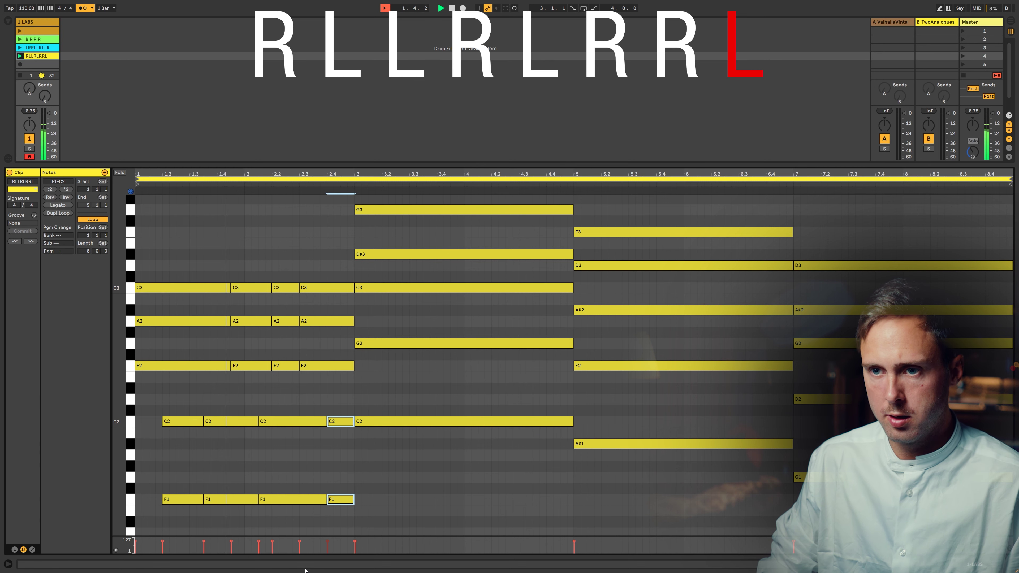
key("space")
key("Right")
key("shift+Left")
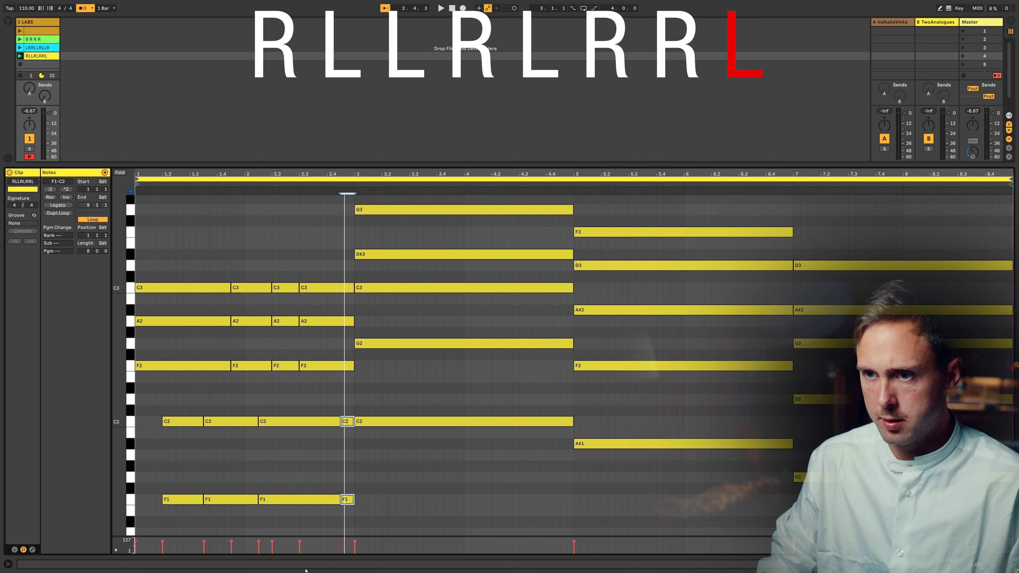
key("space")
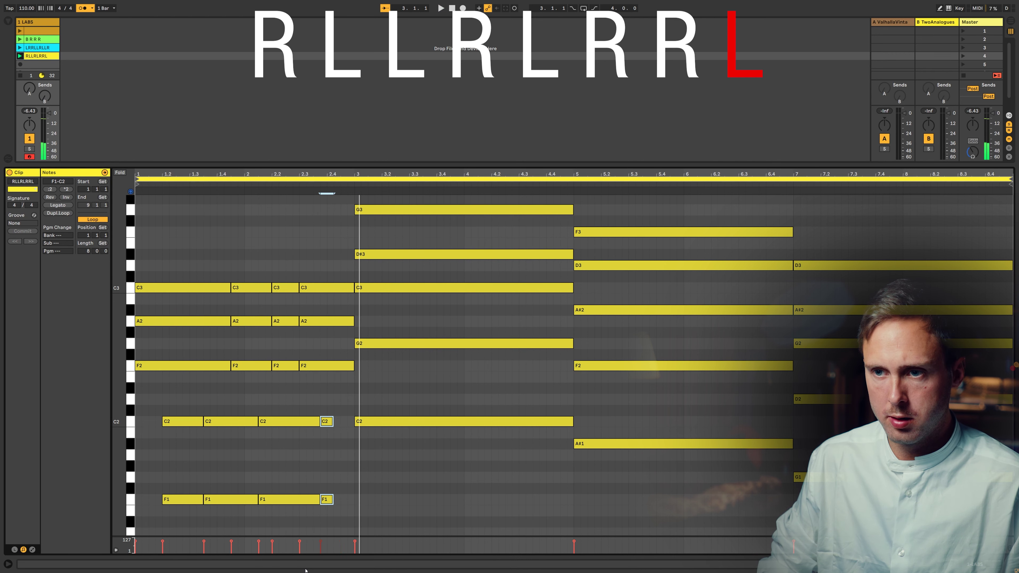
- Return the fourth left-hand hit to 2.3.3, lengthen it to end at bar 3, and play back
key("shift+Right")
key("space")
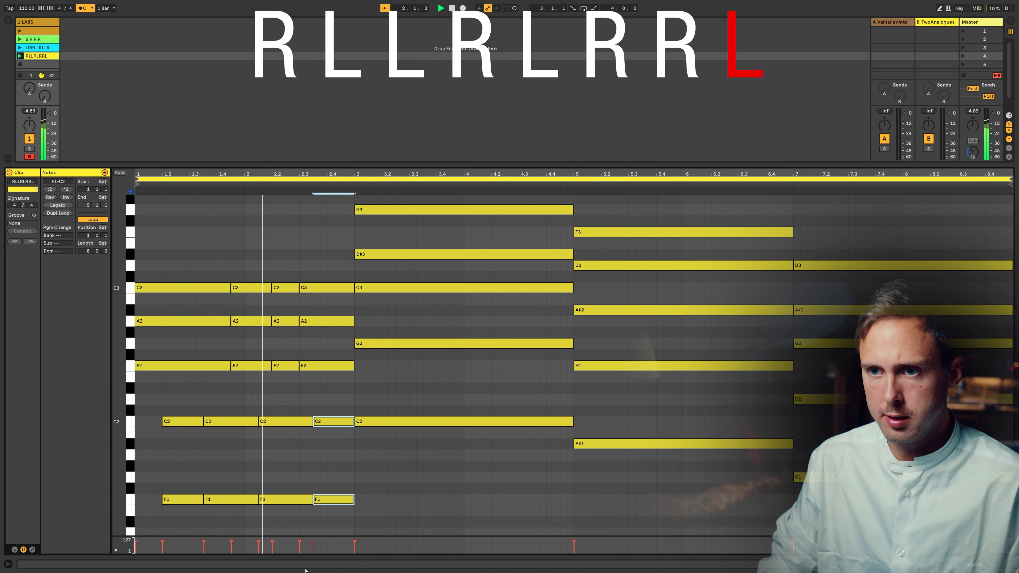
key("space")
- Move the left-hand notes of the last three chords one beat later, to 3.2.1, 5.2.1 and 7.2.1
left_click_drag(480, 475, 451, 327)
left_click_drag(695, 499, 677, 336)
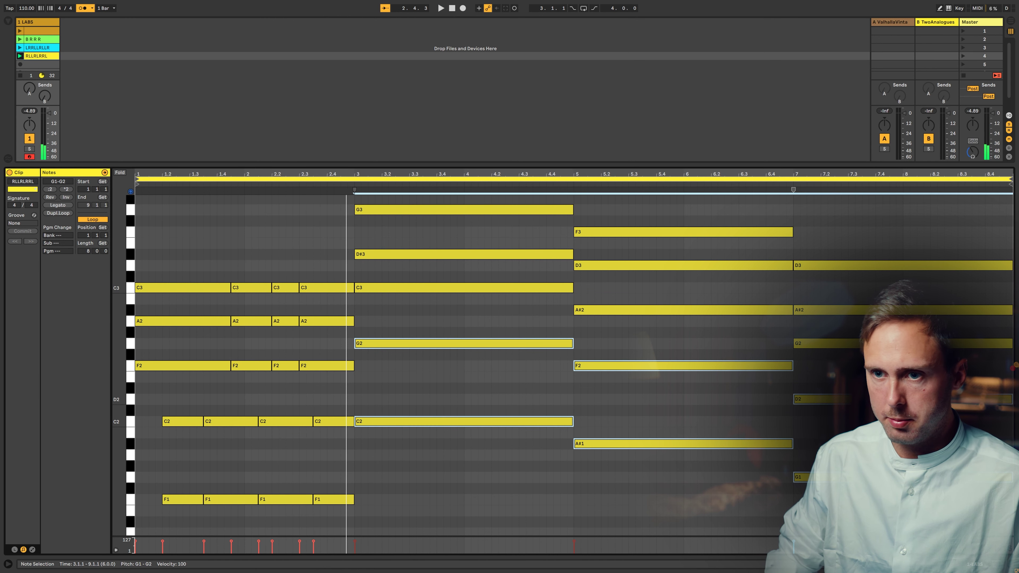
key("Right")
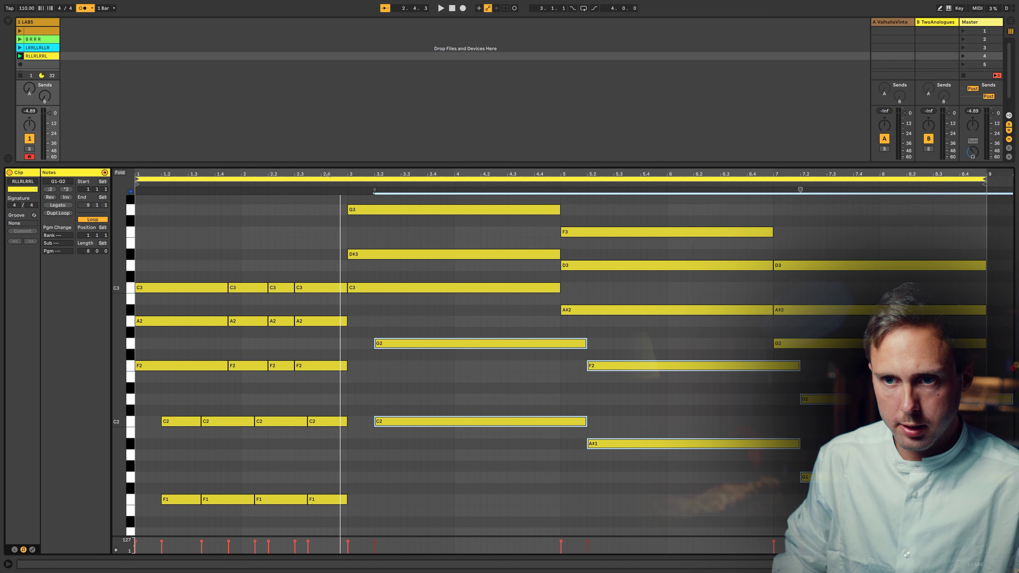
- Duplicate the second chord's left-hand notes to 3.3.3, 4.1.3 and 4.3.3, with matching hits in the last two chords
key("ctrl+v")
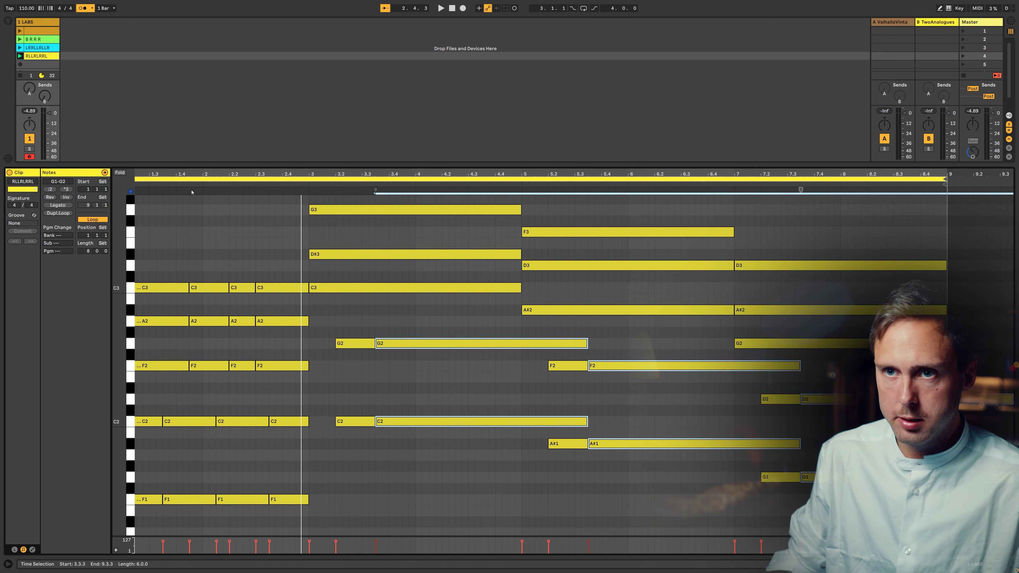
key("ctrl+v")
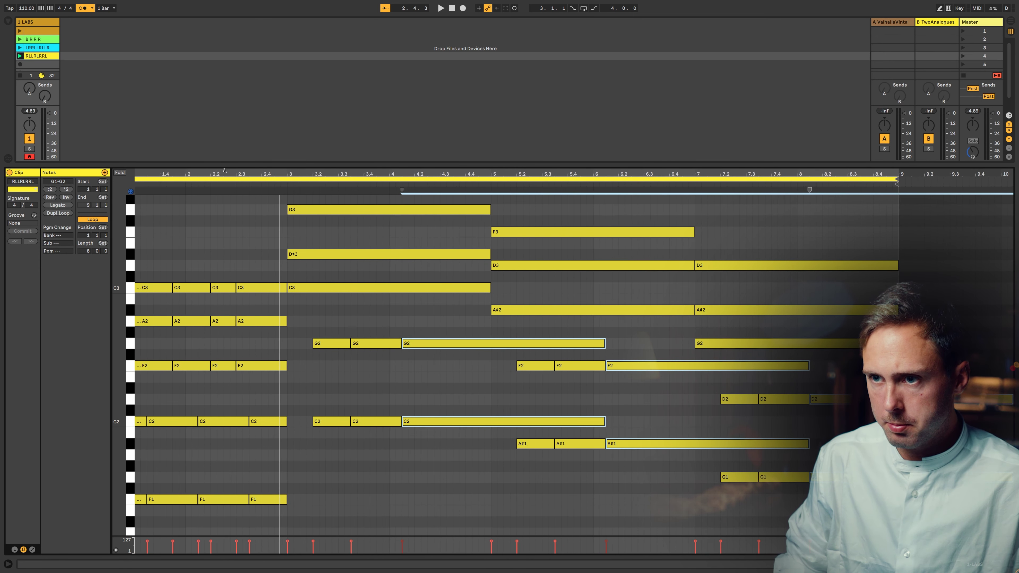
key("ctrl+v")
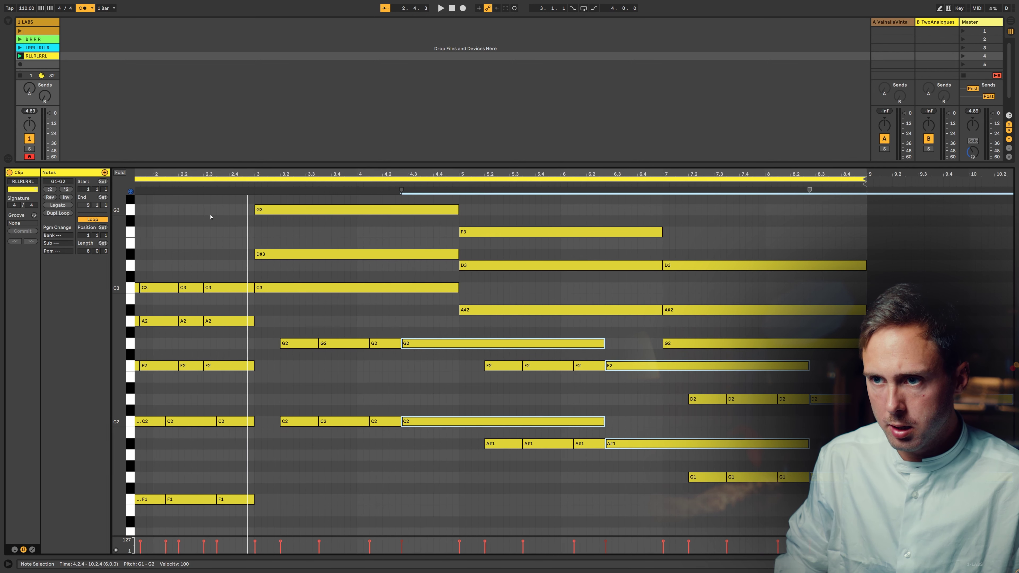
key("Right")
- Trim the fourth left-hand hits of the last three chords to end with their chords, and play back
key("shift+Left")
key("shift+Left")
key("shift+Left")
key("shift+Left")
key("shift+Left")
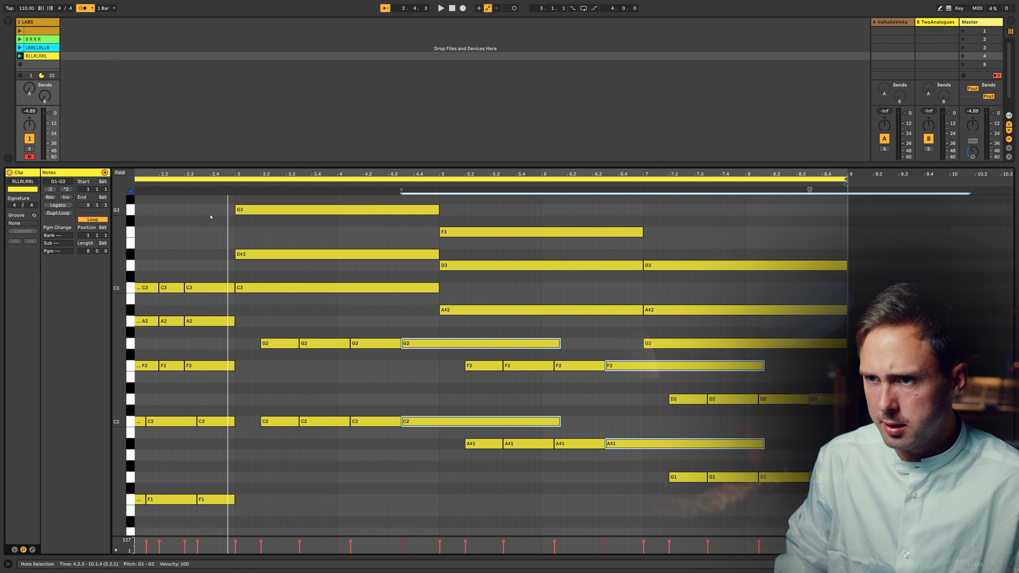
key("shift+Left")
key("shift+Left")
key("shift+Left")
key("shift+Left")
key("shift+Left")
key("shift+Left")
key("shift+Left")
key("shift+Left")
key("shift+Left")
key("shift+Left")
key("shift+Left")
key("shift+Left")
key("shift+Left")
key("shift+Left")
key("shift+Left")
key("shift+Left")
key("shift+Left")
key("shift+Left")
key("shift+Left")
key("shift+Left")
key("space")
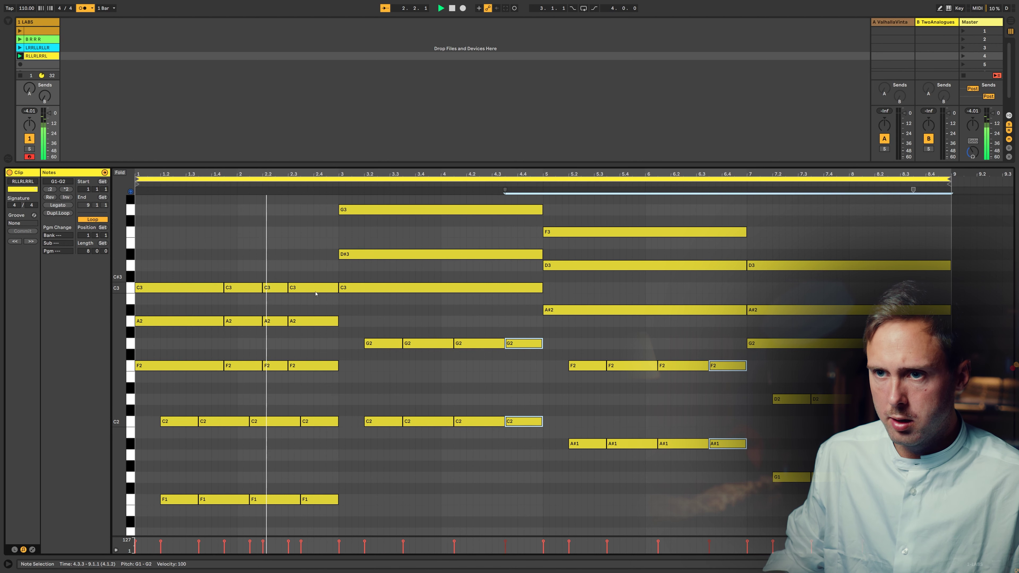
- Check the second chord's left-hand timing with a temporary copy of the first chord's C2 hits at B1
left_click_drag(339, 453, 135, 397)
left_click_drag(212, 426, 387, 429)
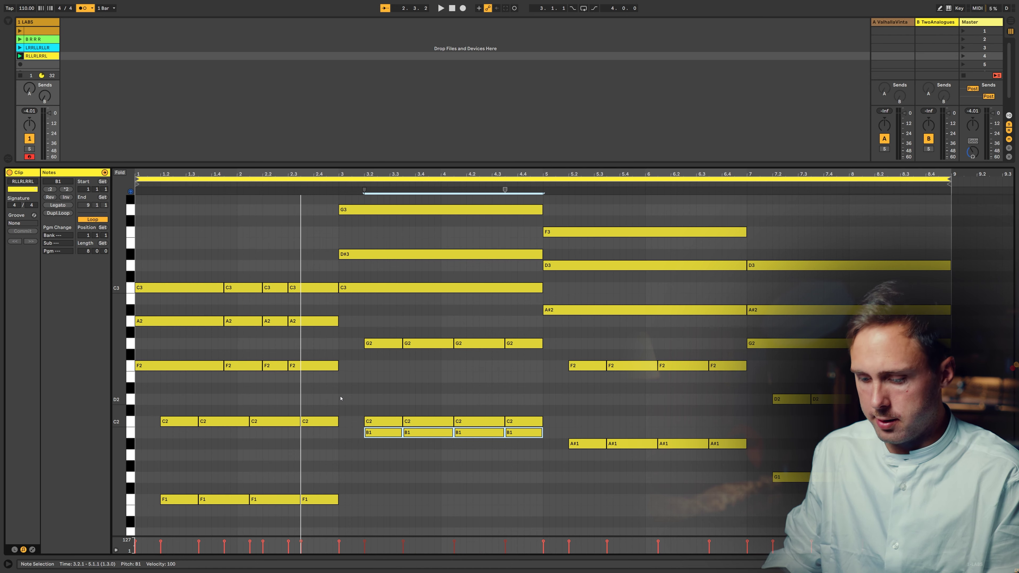
key("Delete")
- Copy the first chord's A2 right-hand hits to G#2 in the second chord as a timing guide
scroll(337, 402, "up", 3)
left_click_drag(331, 444, 346, 378)
scroll(466, 224, "up", 3)
- Add shortened second right-hand hits to the last three chords at 3.4.3, 5.4.3 and 7.4.3
left_click(469, 216)
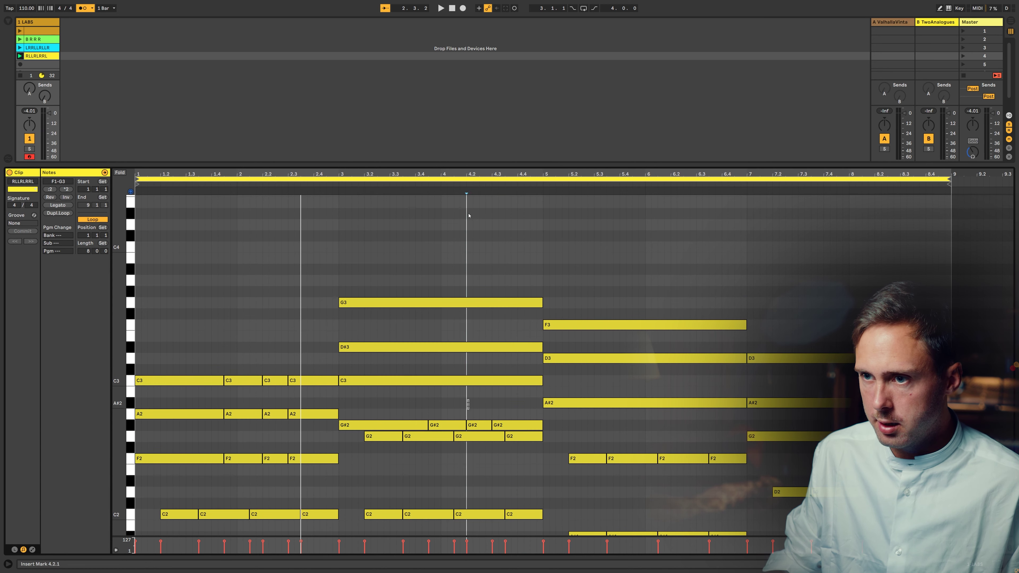
left_click_drag(468, 404, 468, 215)
left_click_drag(643, 426, 645, 249)
left_click_drag(835, 460, 836, 144)
key("Left")
key("Left")
key("Left")
key("Right")
key("Right")
key("Right")
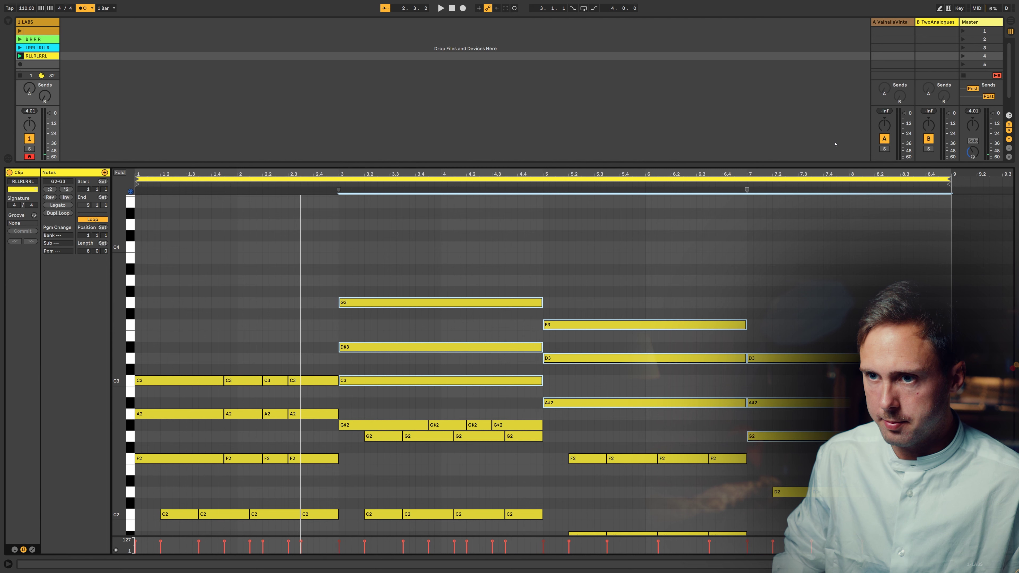
key("shift+Left")
key("shift+Left")
key("shift+Left")
key("shift+Left")
key("shift+Left")
key("shift+Left")
key("shift+Left")
key("shift+Left")
key("shift+Left")
key("shift+Left")
key("shift+Left")
key("shift+Left")
key("shift+Left")
key("shift+Left")
key("shift+Left")
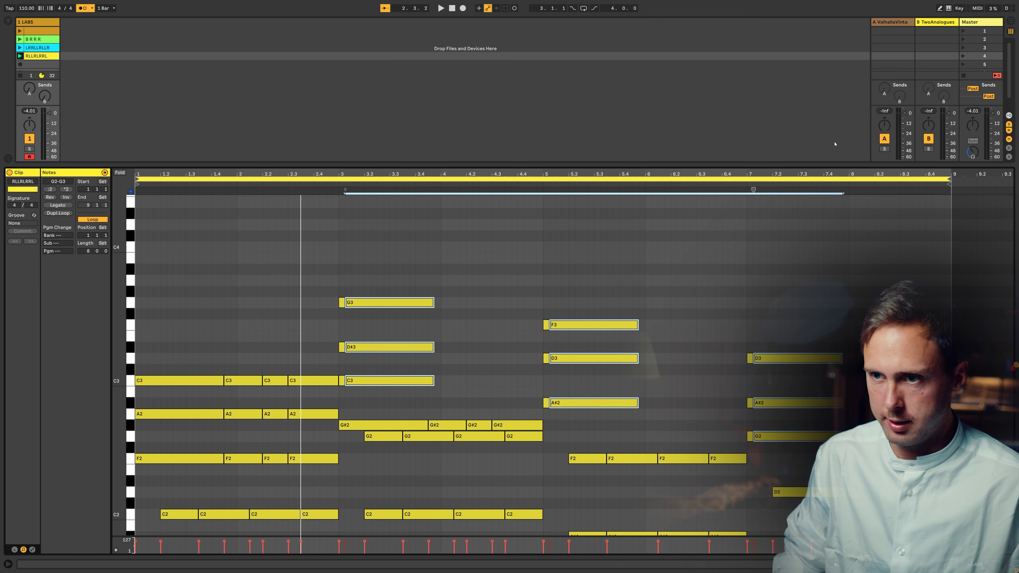
key("ctrl+d")
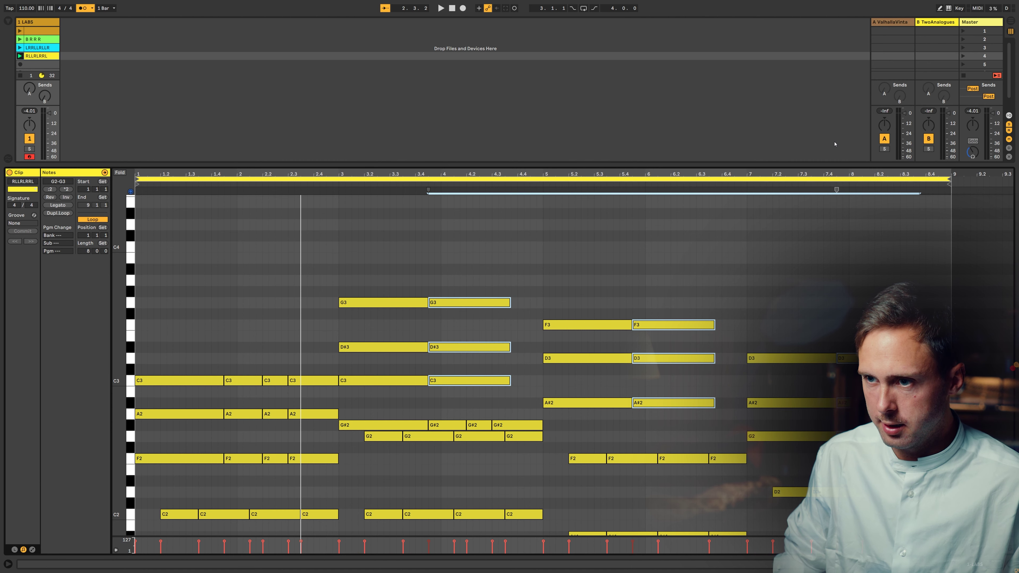
- Shorten the duplicated right-hand notes and add third hits at 4.2.1, 6.2.1 and 8.2.1
key("shift+Left")
key("shift+Left")
key("shift+Left")
key("shift+Left")
key("shift+Left")
key("shift+Left")
key("ctrl+d")
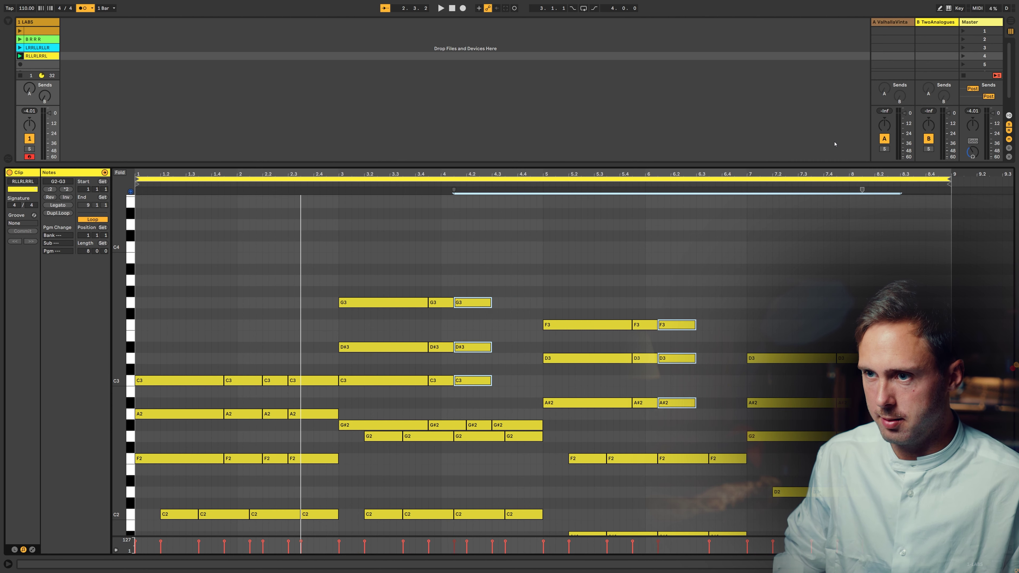
- Add fourth right-hand hits at 4.3.1, 6.3.1 and 8.3.1, extending them to the end of each chord
key("ctrl+d")
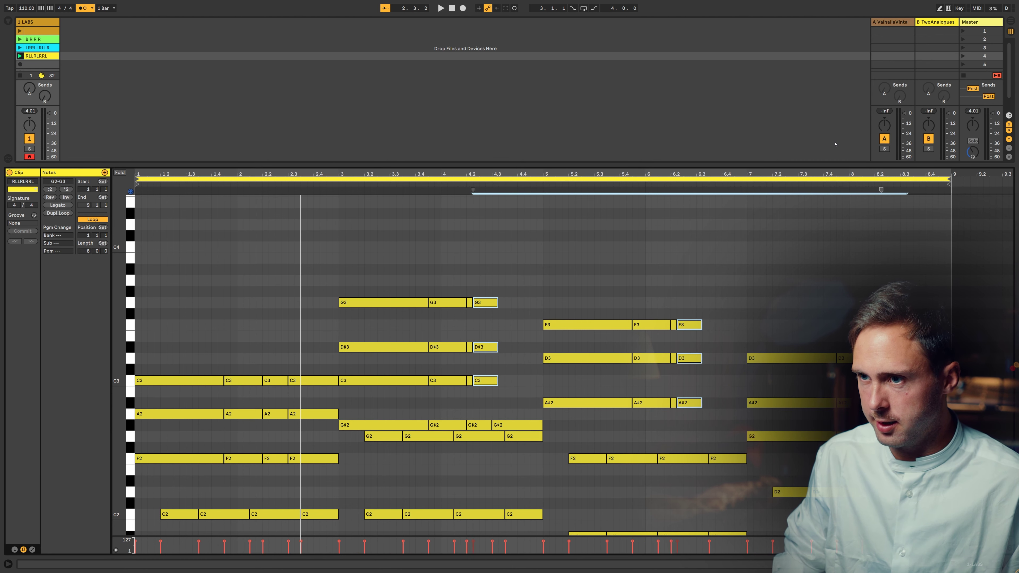
key("shift+Right")
key("shift+Right")
key("shift+Right")
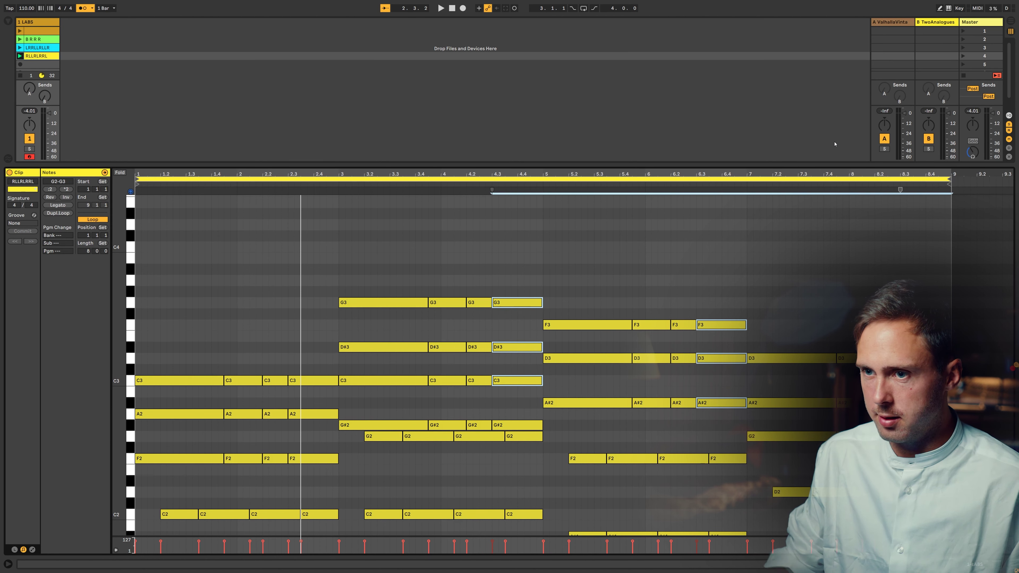
- Delete the four G#2 guide hits from the second chord and start playback of the clip
left_click_drag(357, 405, 517, 428)
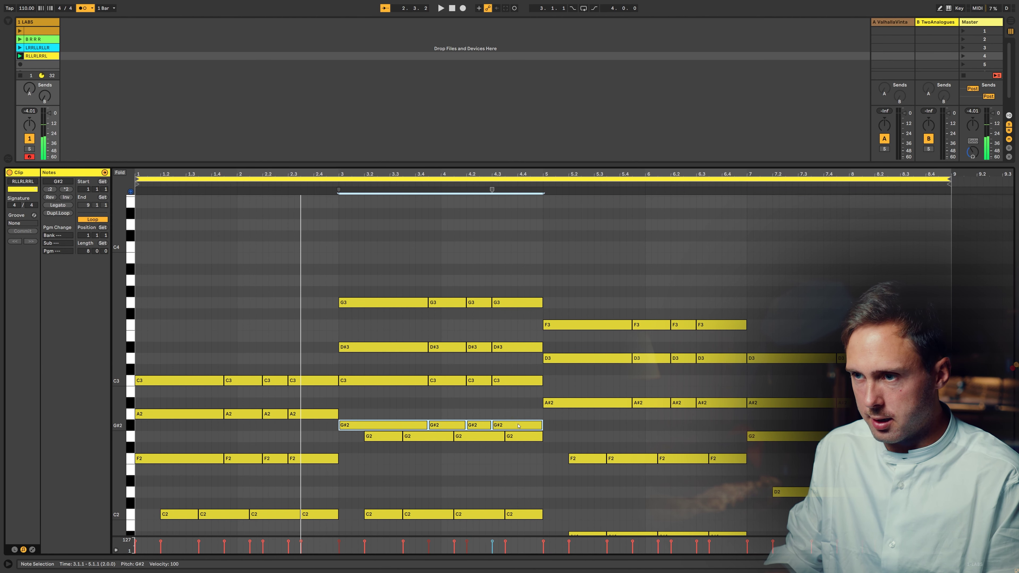
key("Delete")
key("space")
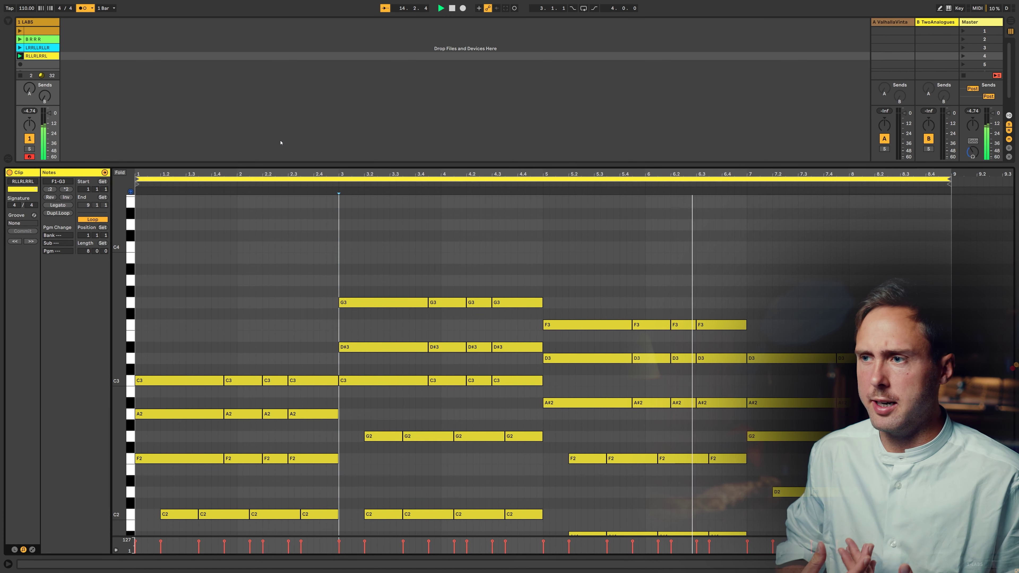
- Add a fifth right-hand hit of F2, A2 and C3 to the first chord at 2.4.3, shortened to end at 3.1.1
left_click_drag(317, 489, 303, 335)
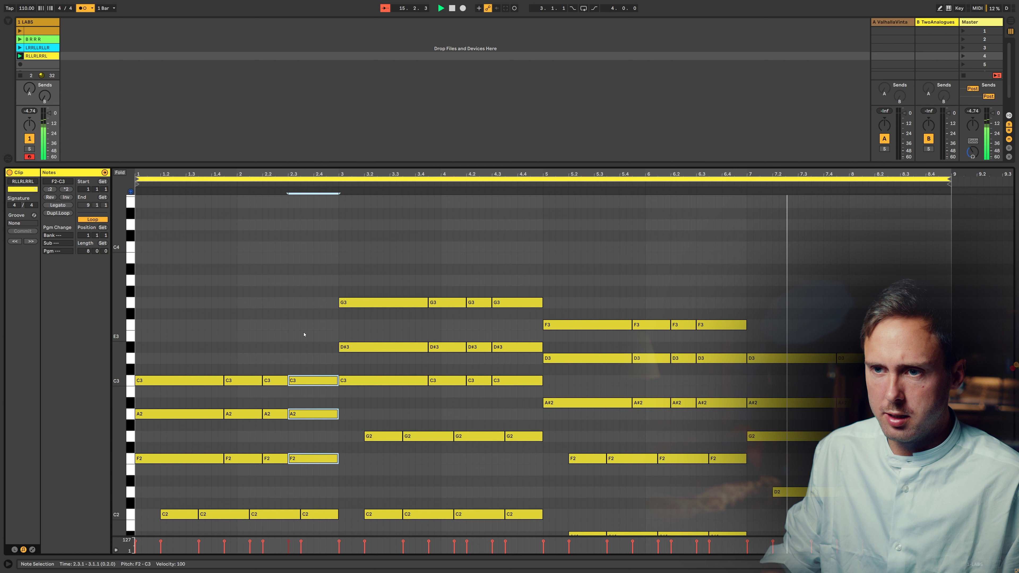
key("shift+Left")
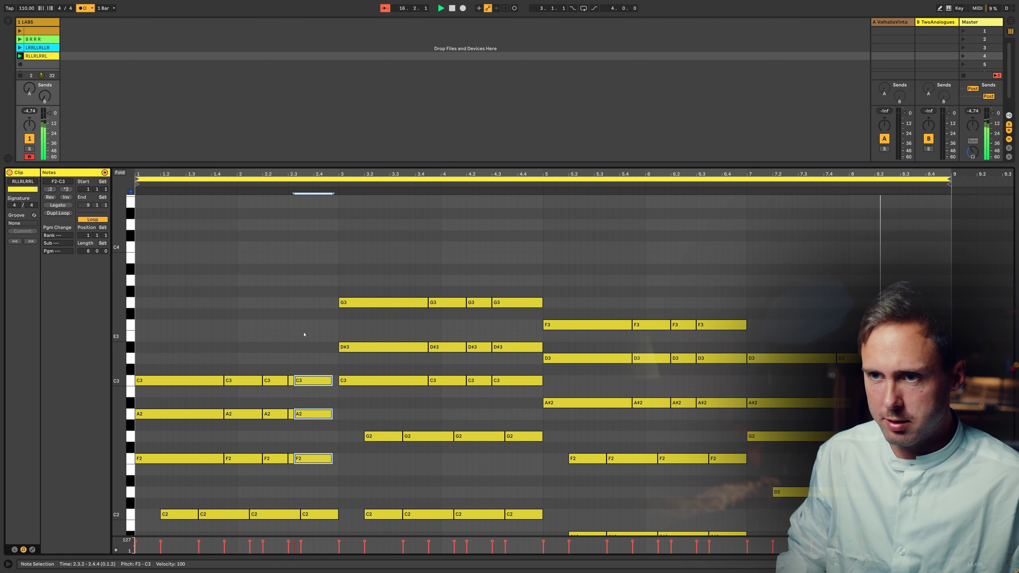
key("ctrl+d")
key("Left")
key("shift+Left")
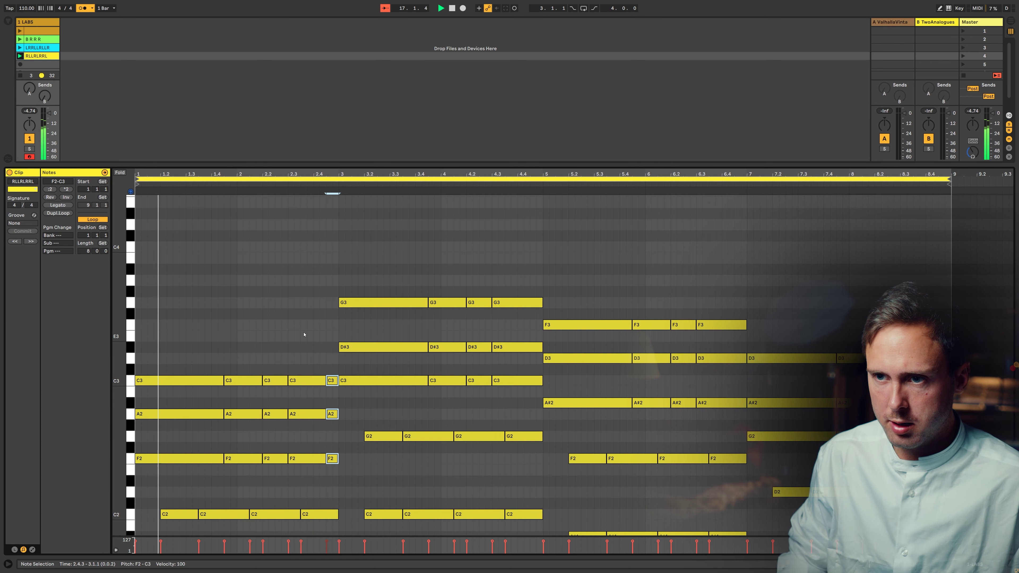
scroll(479, 414, "down", 5)
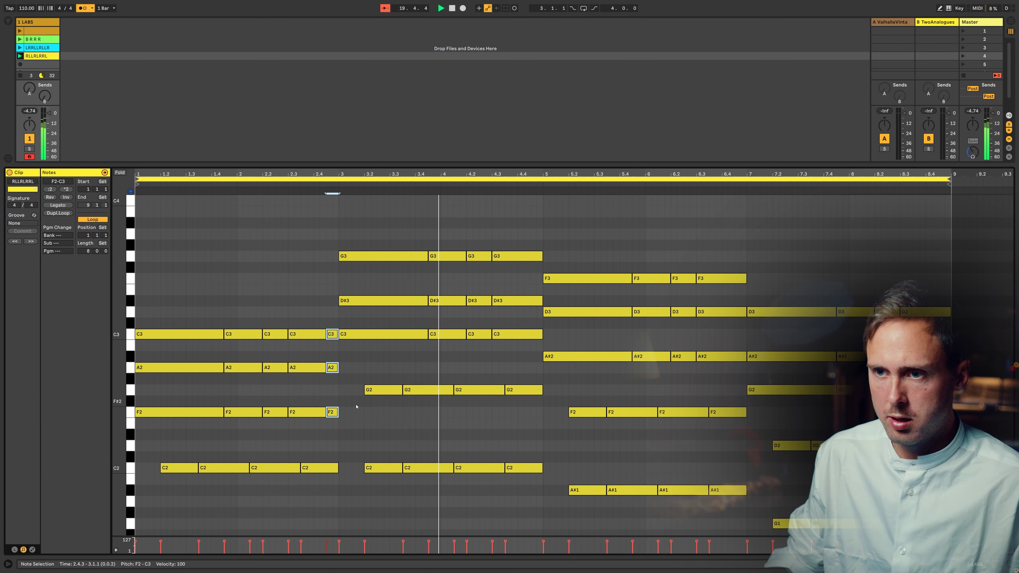
left_click(334, 414)
- Copy the third chord's last right-hand hit (A#2, D3, F3) to 6.4.3 and shorten it to end at 7.1.1
scroll(357, 402, "down", 5)
scroll(502, 406, "up", 2)
scroll(518, 408, "up", 8)
left_click_drag(706, 417, 720, 232)
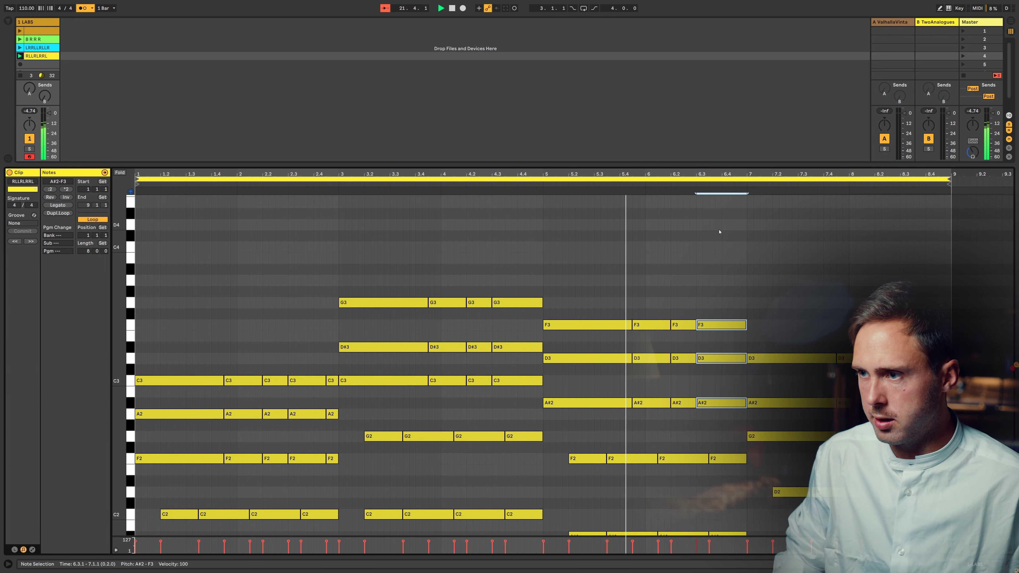
key("ctrl+c")
key("ctrl+v")
key("Right")
key("Right")
key("Right")
key("Right")
key("Right")
key("Right")
key("shift+Left")
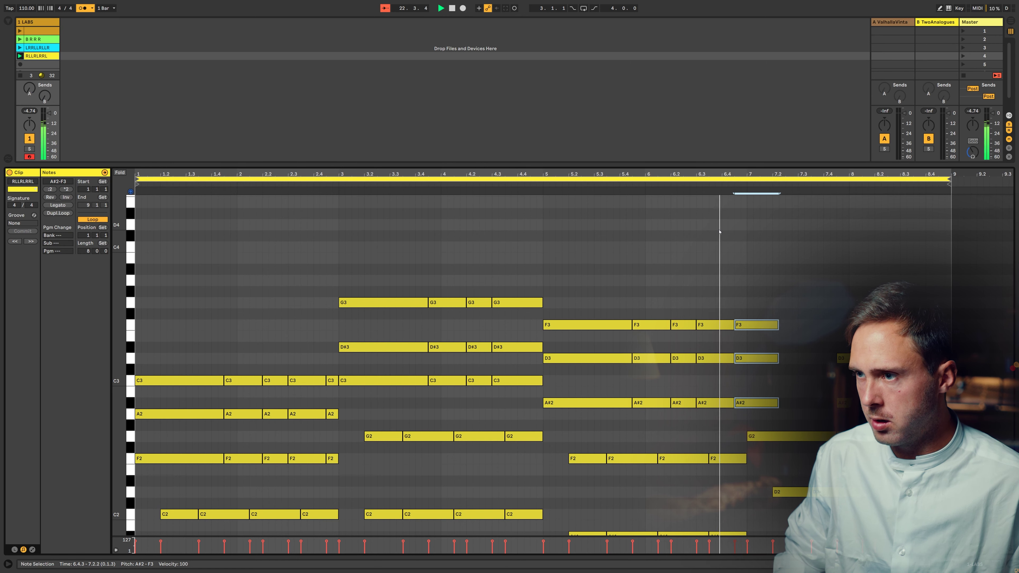
key("shift+Left")
key("shift+Left")
key("shift+Left")
key("shift+Left")
key("shift+Left")
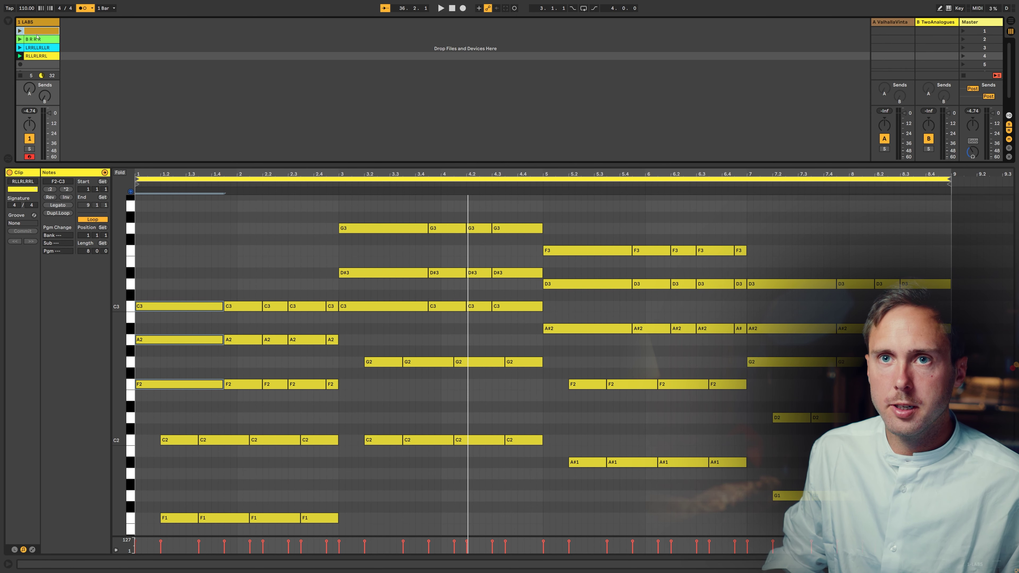
- Copy the original sustained-chord clip into the empty fifth slot and launch the copy
left_click_drag(37, 35, 41, 65)
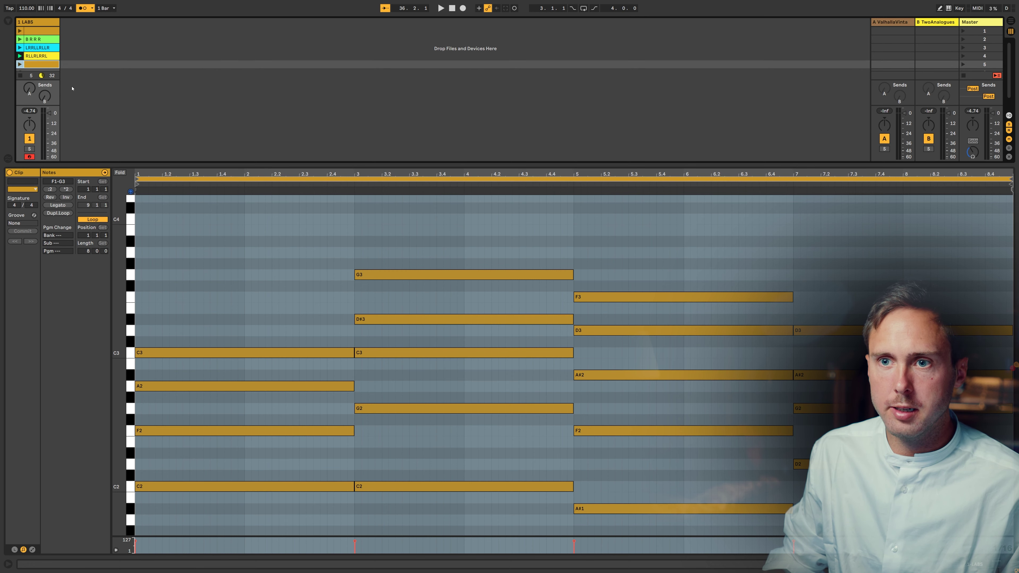
left_click(19, 67)
scroll(227, 285, "down", 3)
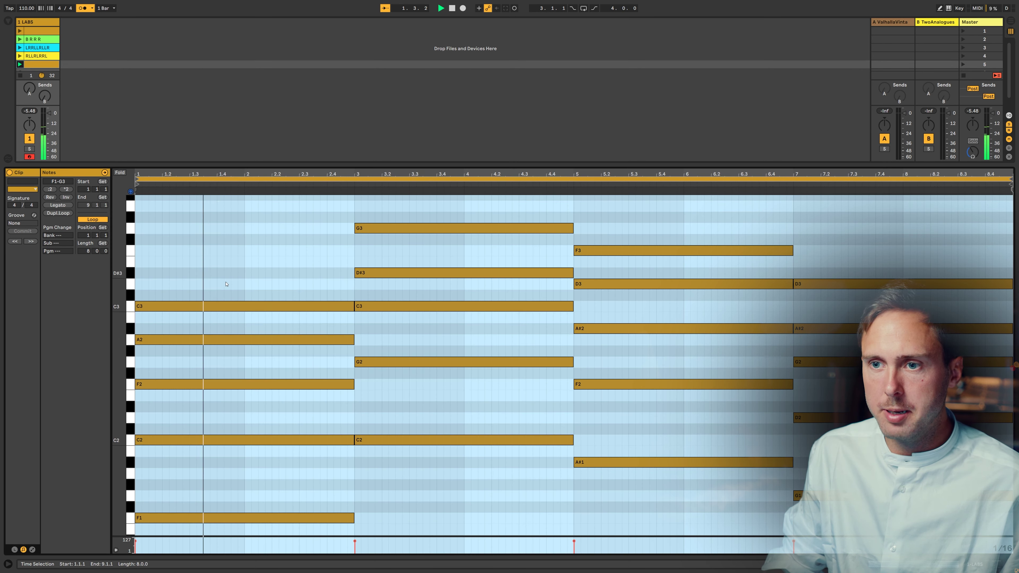
scroll(227, 284, "up", 2)
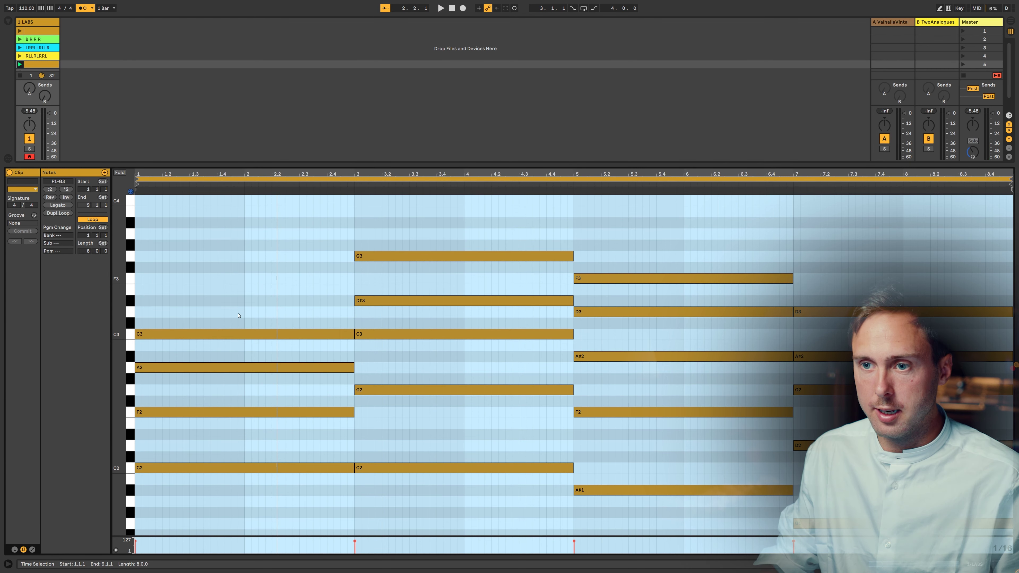
- Repeat the first chord's F1 and C2 as two-beat left-hand hits at 1.3.1, 2.1.1 and 2.3.1, and play the result
scroll(239, 315, "down", 4)
left_click_drag(248, 491, 254, 342)
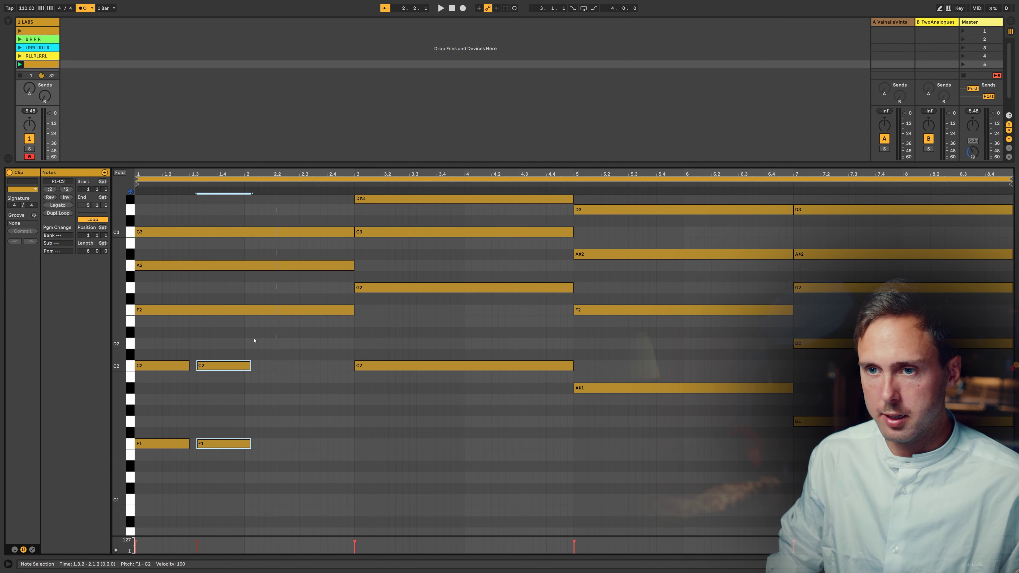
key("Right")
key("Right")
key("Right")
key("Right")
key("Right")
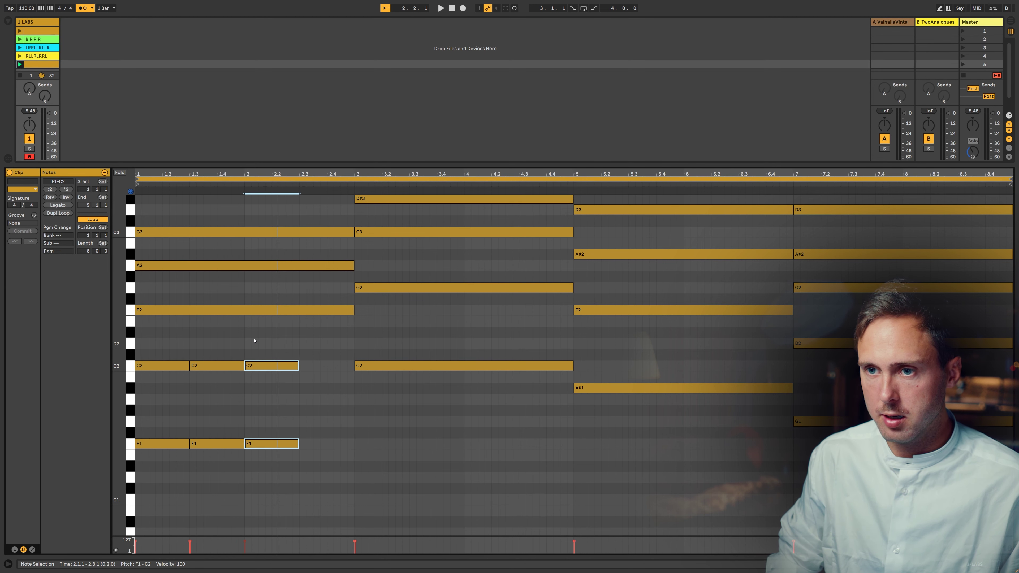
key("space")
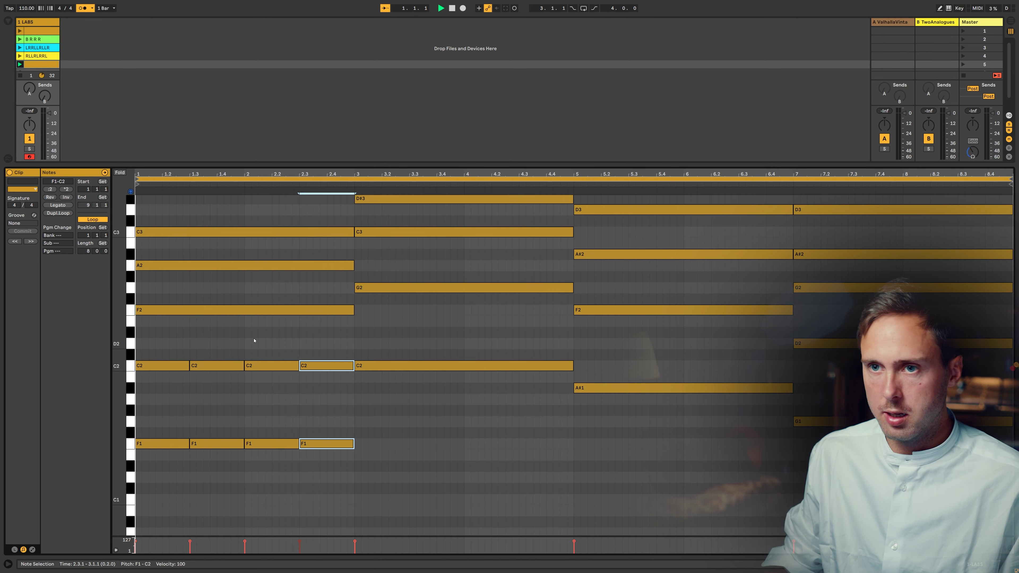
- Stagger the first chord's right-hand notes by moving F2 to start at 1.1.3 and C3 at 1.2.1
scroll(253, 347, "up", 2)
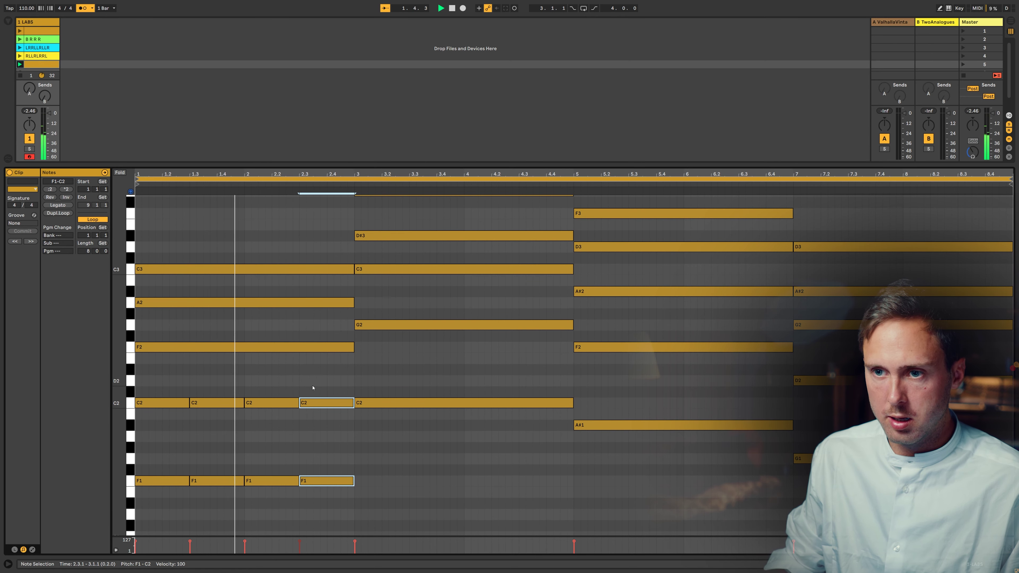
left_click_drag(189, 372, 182, 343)
left_click(183, 303)
left_click(194, 347)
key("Right")
key("Right")
key("space")
left_click_drag(174, 270, 210, 274)
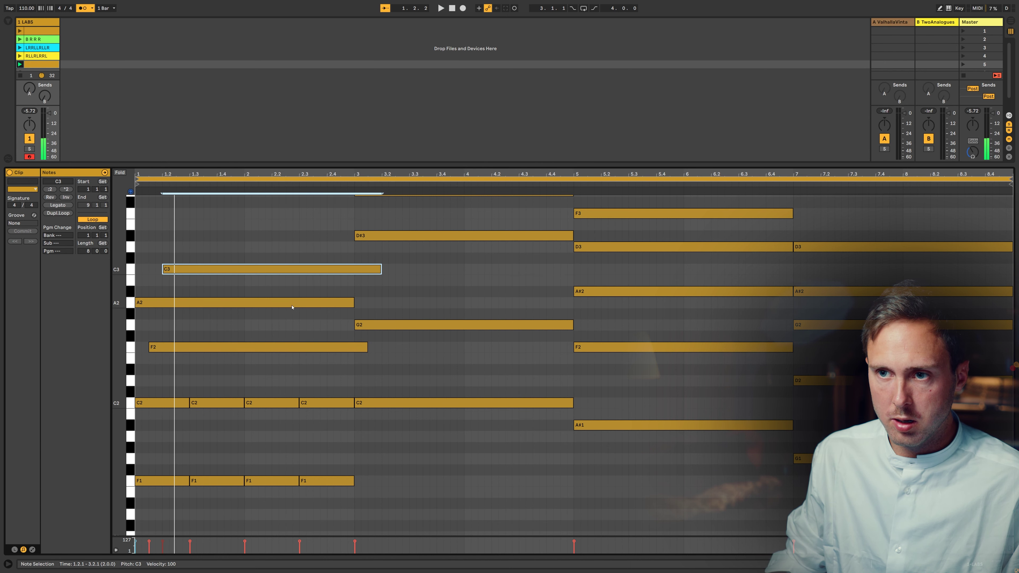
- Shorten the first chord's F2 to one beat and duplicate it at 1.2.3
left_click_drag(367, 348, 176, 369)
key("ctrl+d")
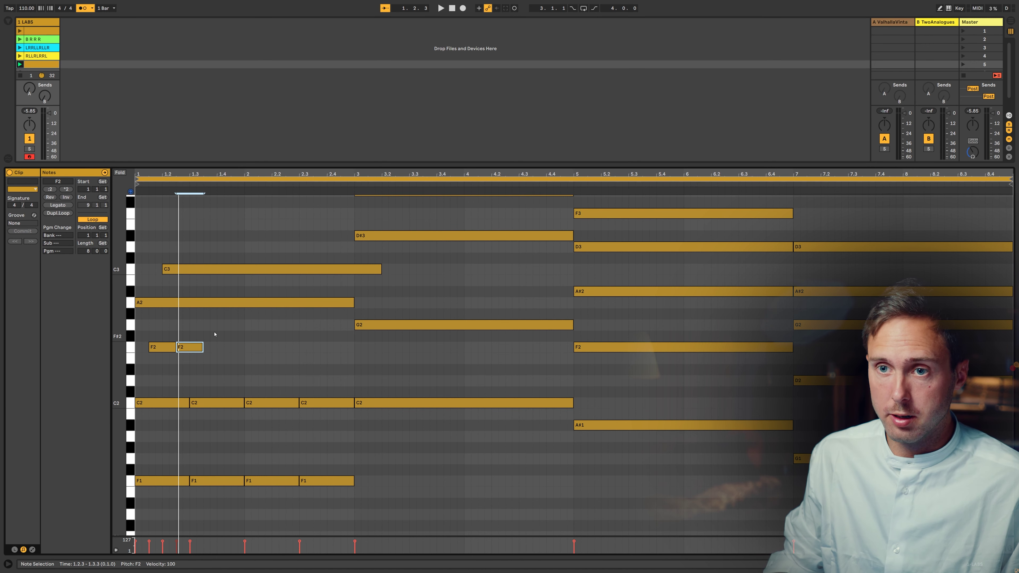
key("space")
- Shorten the first chord's A2 and C3 to two beats each and duplicate them at 1.3.1 and 1.4.1
left_click_drag(353, 303, 194, 342)
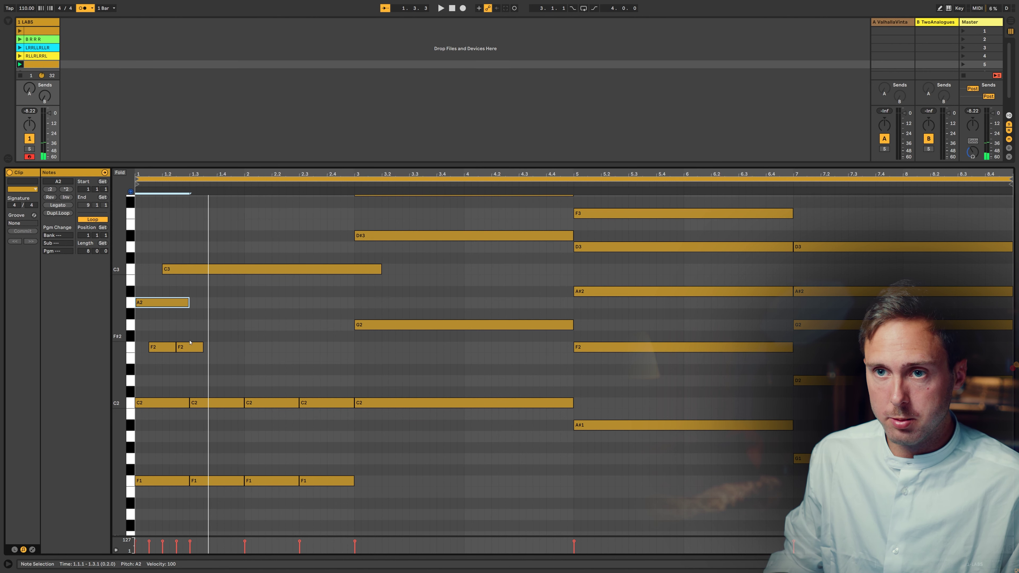
key("ctrl+d")
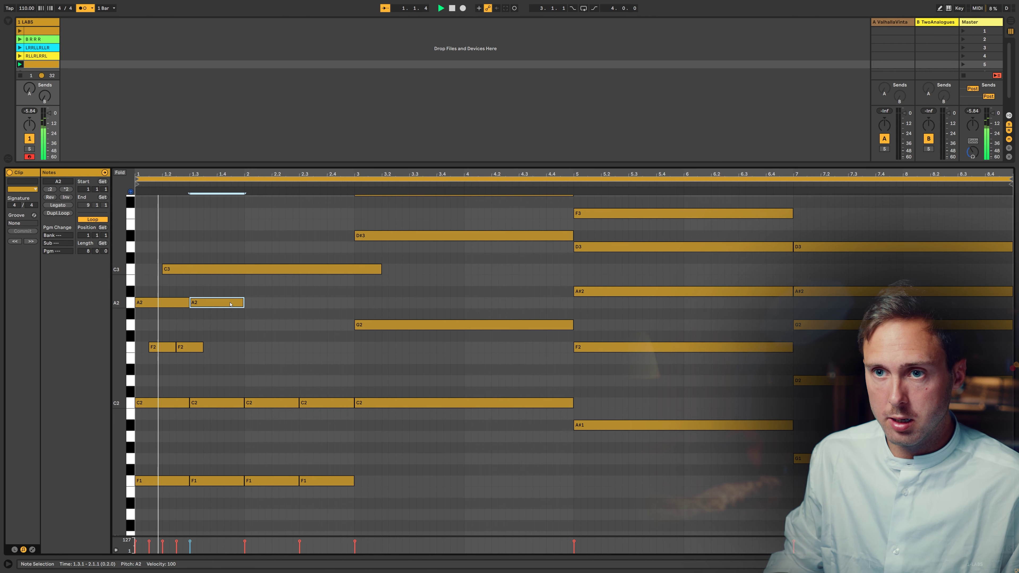
left_click_drag(380, 269, 219, 326)
key("ctrl+d")
- Repeat F2 every beat and A2 every two beats across the rest of the first chord
left_click(189, 347)
key("ctrl+d")
key("space")
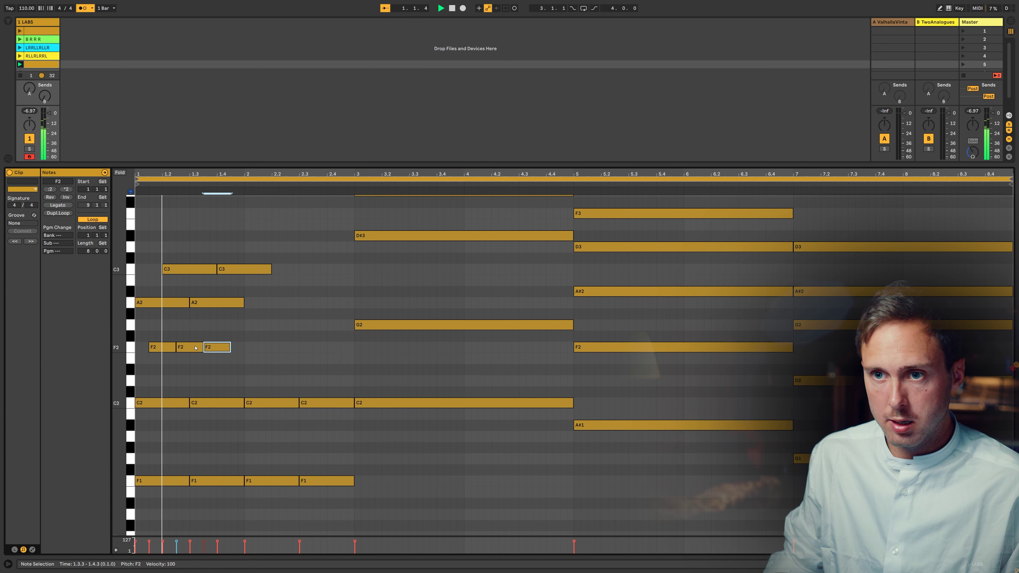
key("ctrl+d")
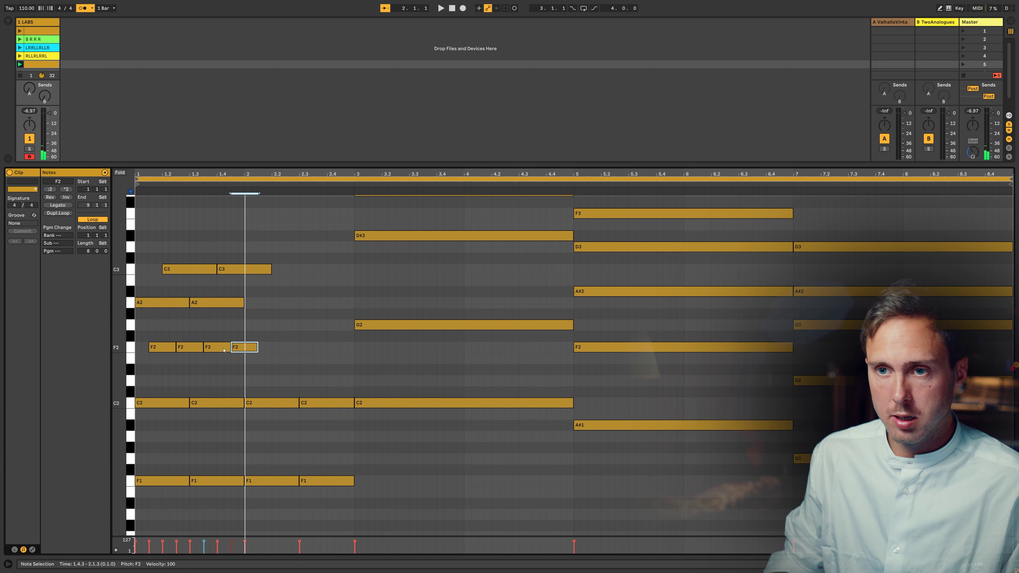
key("ctrl+d")
key("ctrl+d")
key("ctrl+d")
key("ctrl+d")
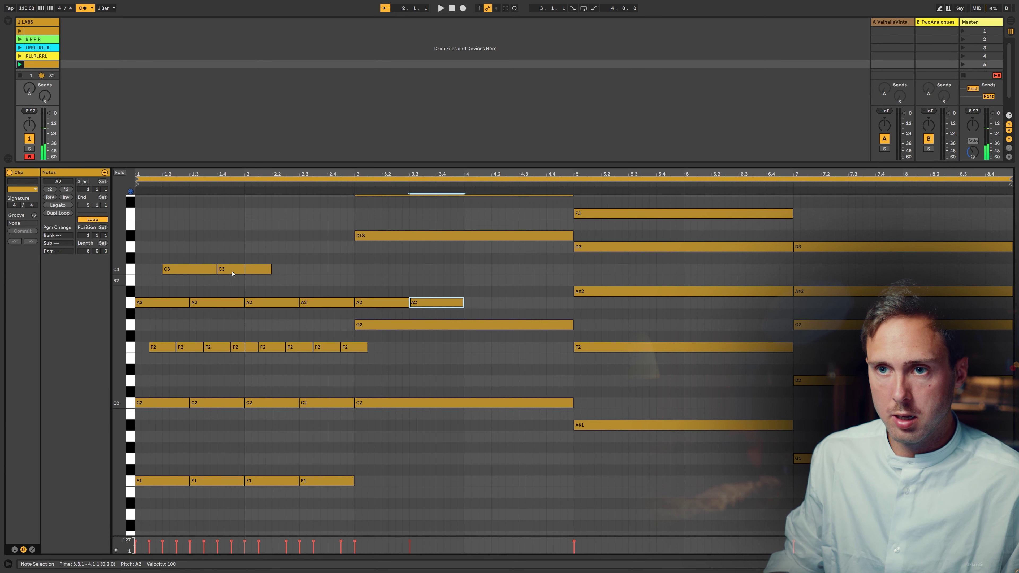
- Repeat the two-beat C3 hit back to back through the end of the first chord
left_click(244, 269)
key("ctrl+d")
key("ctrl+d")
key("ctrl+d")
- Delete the surplus C3 and A2 repeats lying in the second chord and play the staggered first chord
left_click(431, 289)
left_click(418, 269)
key("Delete")
left_click(431, 303)
key("Delete")
left_click(382, 302)
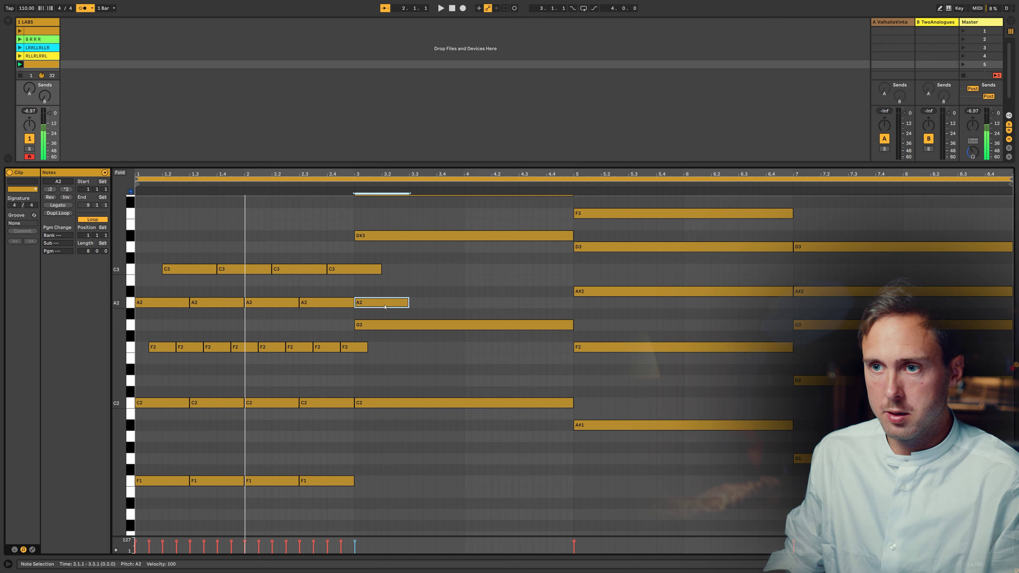
key("Delete")
key("space")
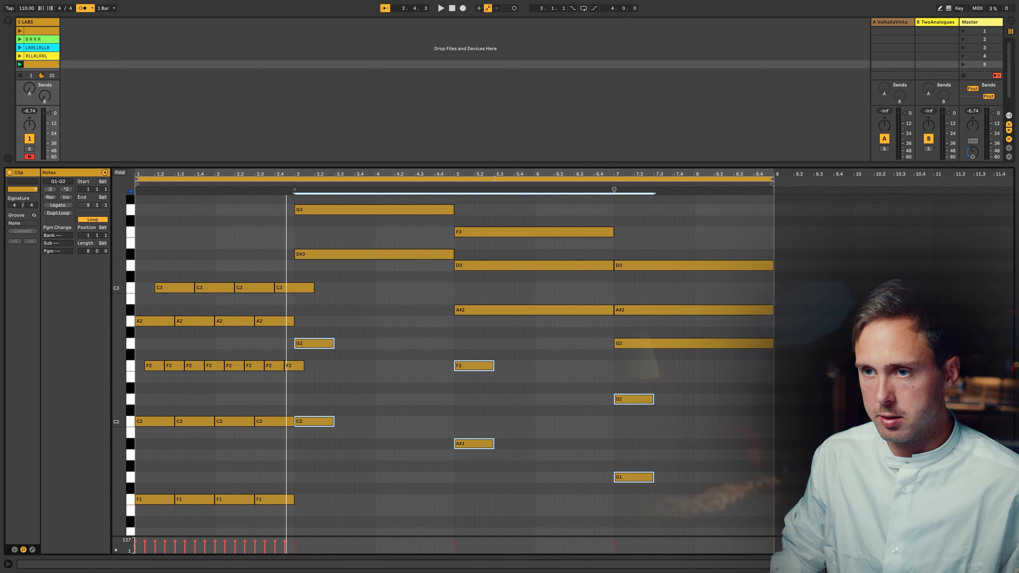
- Add second two-beat left-hand hits to the last three chords at 3.3.1, 5.3.1 and 7.3.1
key("Right")
key("Right")
key("Right")
key("Right")
key("Right")
key("Right")
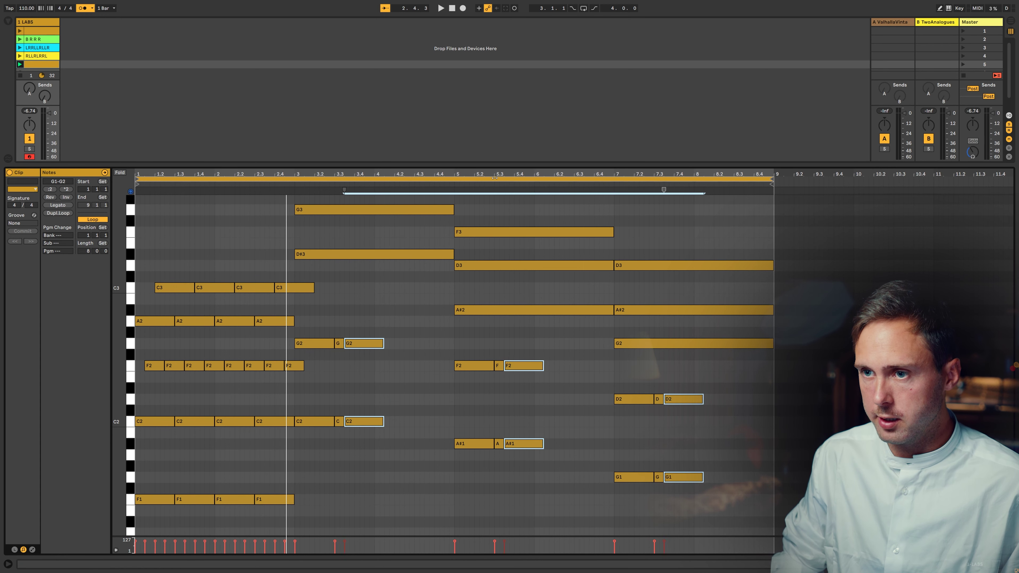
- Add third two-beat left-hand hits to the last three chords at 4.1.1, 6.1.1 and 8.1.1
key("Right")
key("Right")
key("Right")
key("Right")
key("Right")
key("Right")
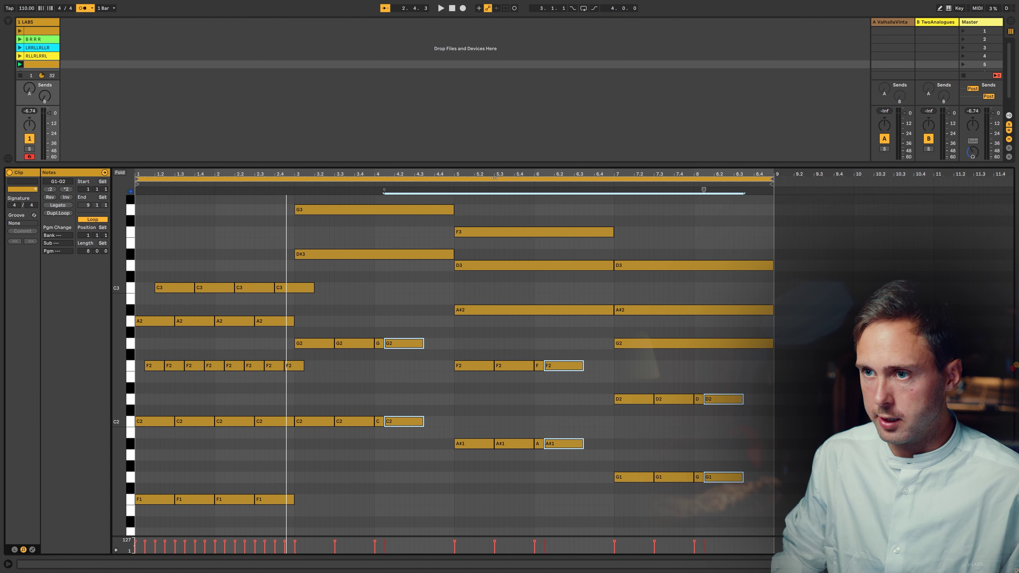
- Add fourth two-beat left-hand hits to the last three chords at 4.3.1, 6.3.1 and 8.3.1, and play the clip
key("Right")
key("Right")
key("Right")
key("Right")
key("Right")
key("Right")
key("space")
- Copy the first chord's four A2 hits to the second chord from 3.1.1 and transpose them up to D#3
scroll(464, 296, "up", 3)
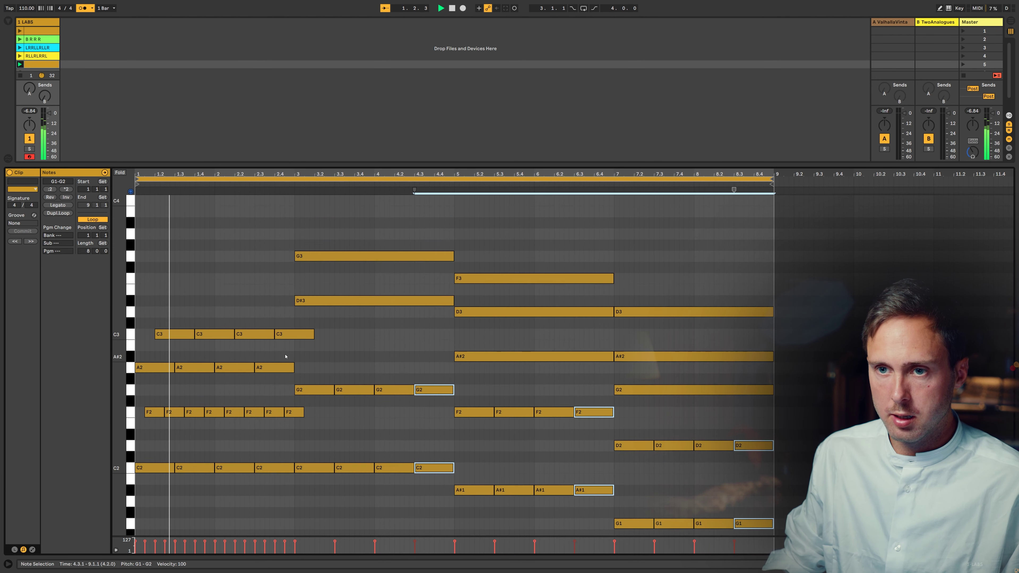
left_click_drag(269, 391, 139, 363)
left_click(290, 304)
key("Right")
key("ctrl+v")
key("Up")
key("Up")
key("Up")
key("Up")
key("Up")
key("Up")
left_click(364, 449)
- Copy the first chord's eight one-beat F2 hits to C3 in the second chord, starting at 3.1.3
scroll(341, 494, "up", 1)
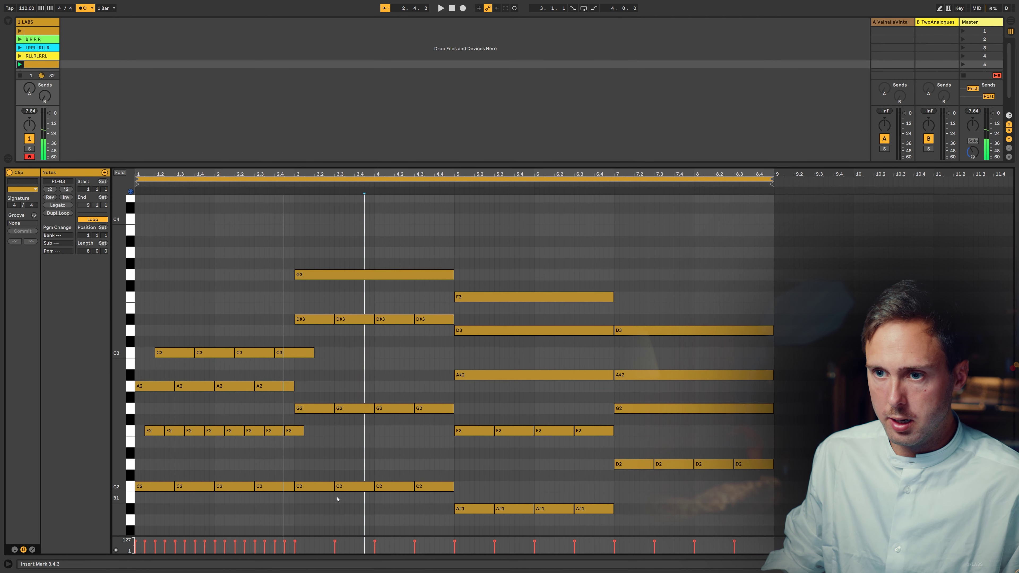
scroll(286, 376, "down", 2)
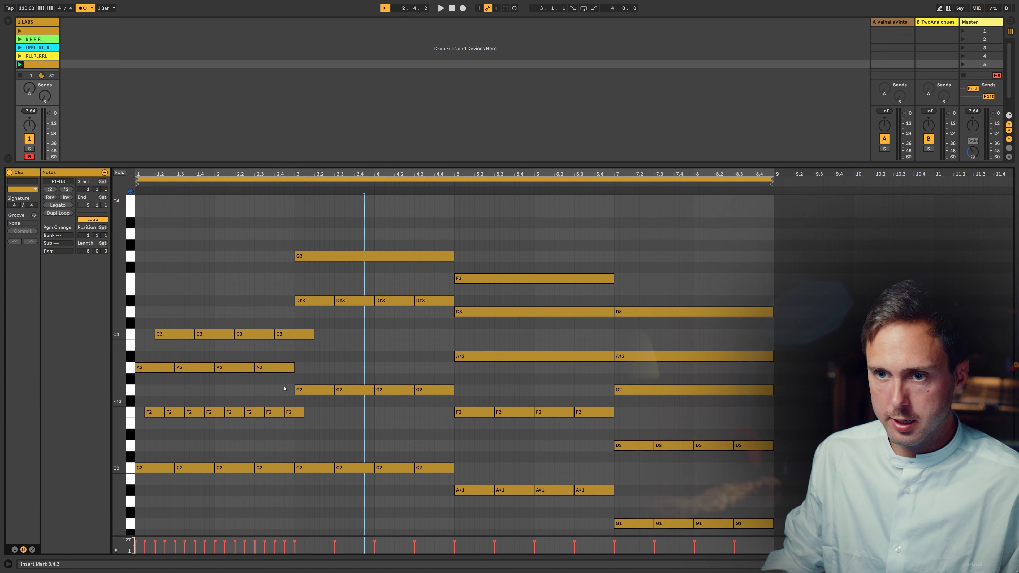
left_click_drag(316, 444, 306, 346)
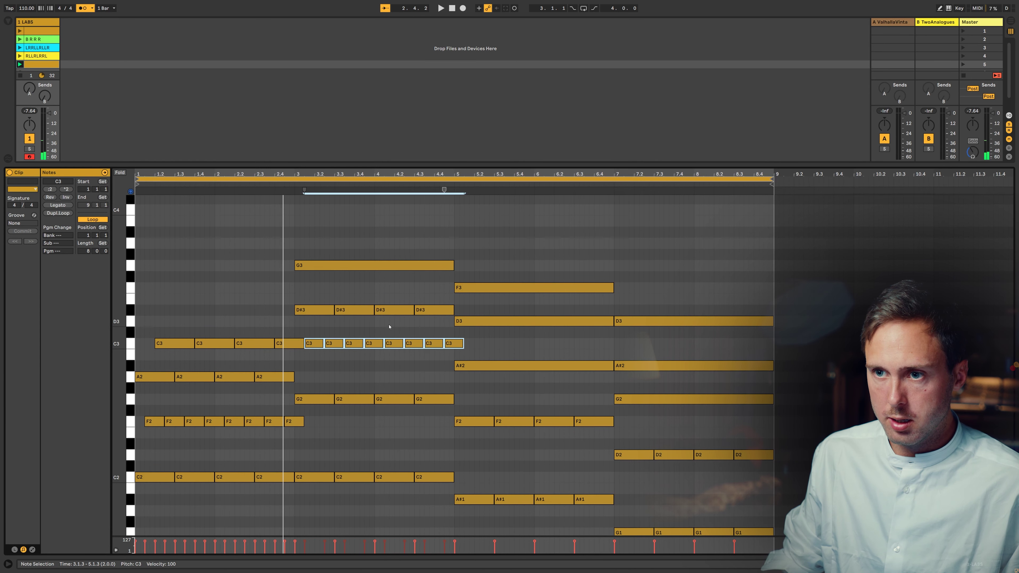
- Copy the first chord's C3 hits to G3 from 3.2.1, apply the staggered right-hand pattern to the last two chords, and play the clip
left_click_drag(181, 360, 285, 322)
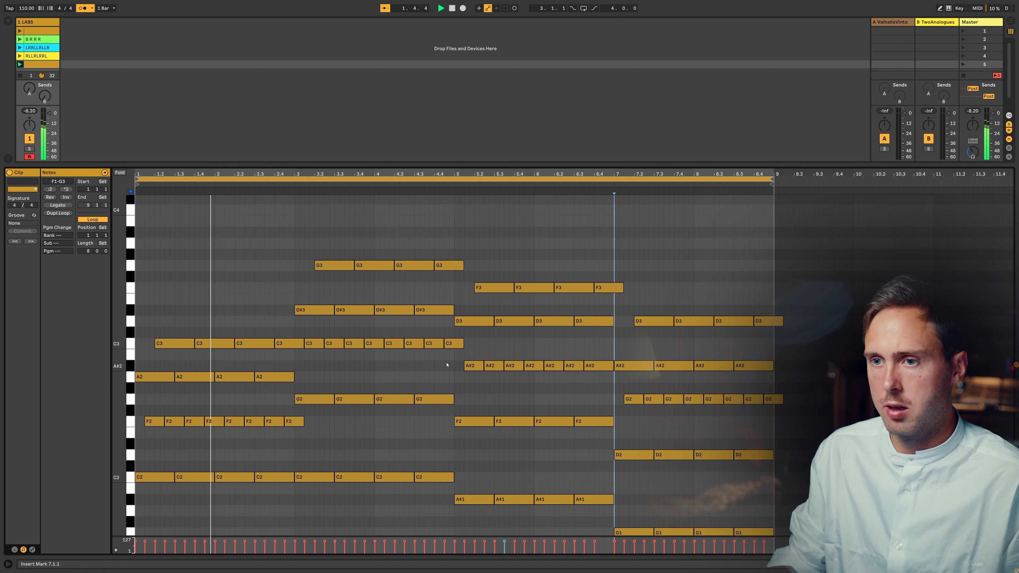
scroll(433, 385, "up", 3)
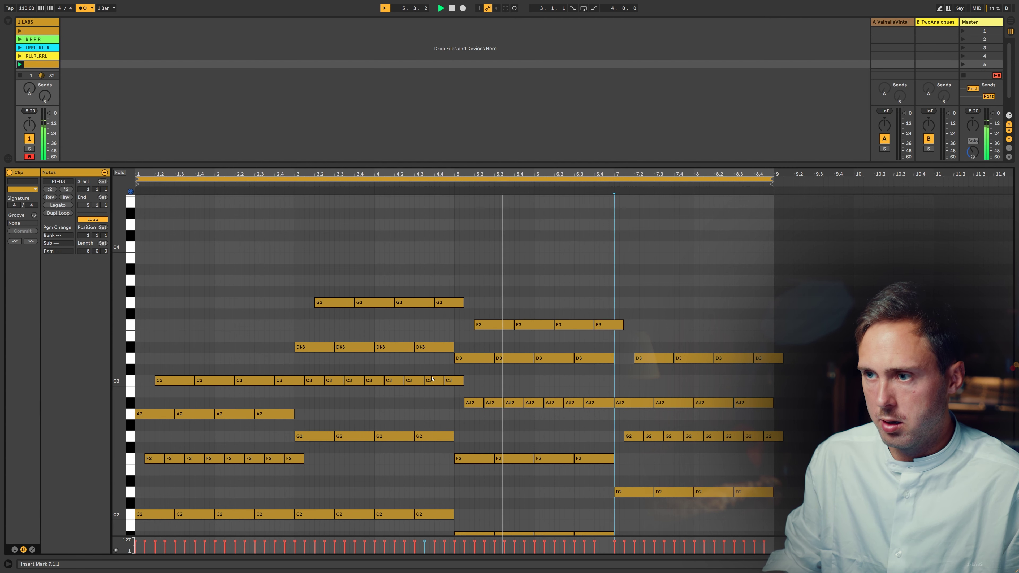
scroll(432, 378, "down", 2)
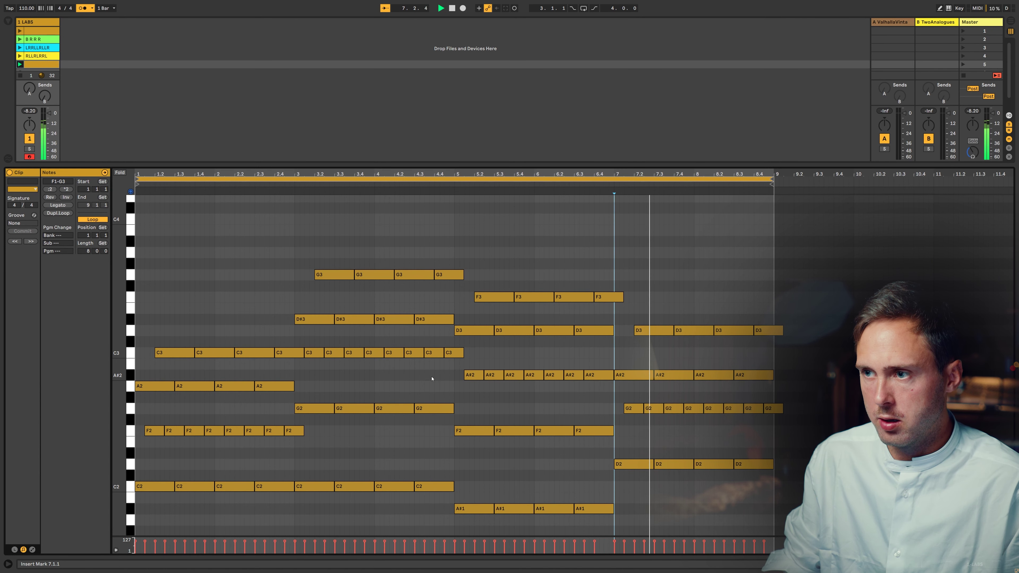
scroll(432, 378, "down", 3)
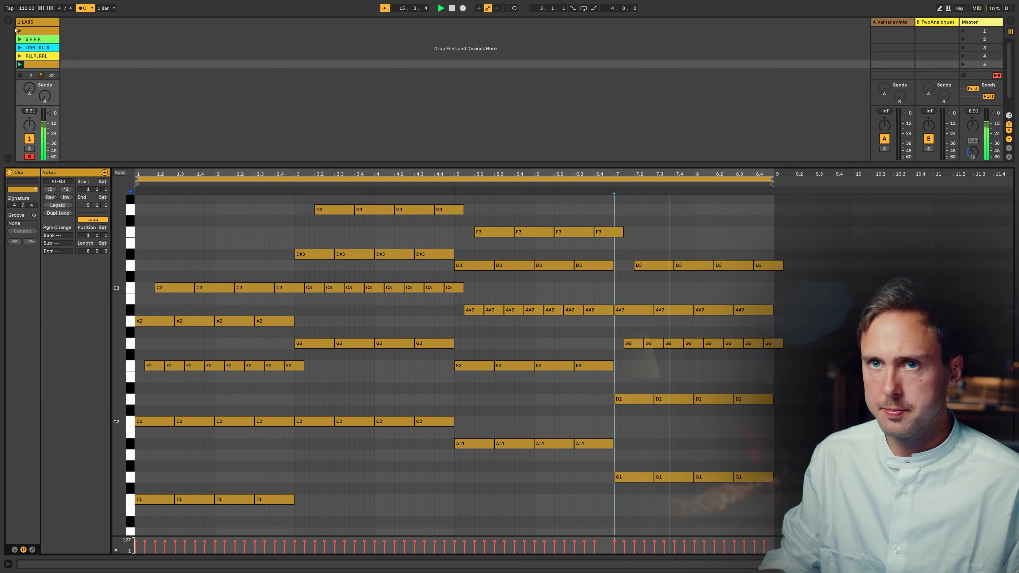
- Delete the highest right-hand note from each of the four sustained chords: C3, G3, F3 and D3
scroll(36, 50, "down", 3)
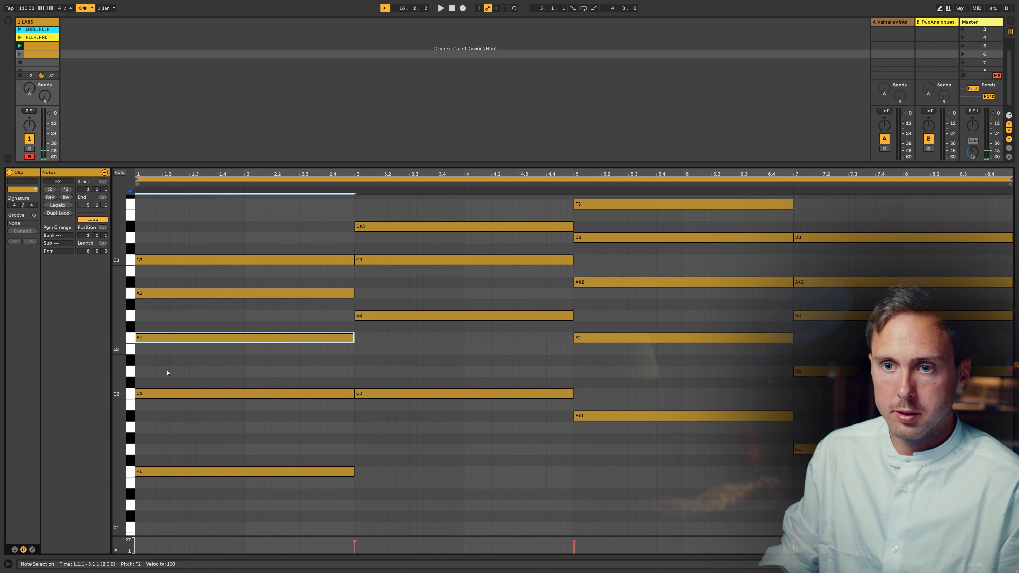
left_click_drag(183, 503, 201, 259)
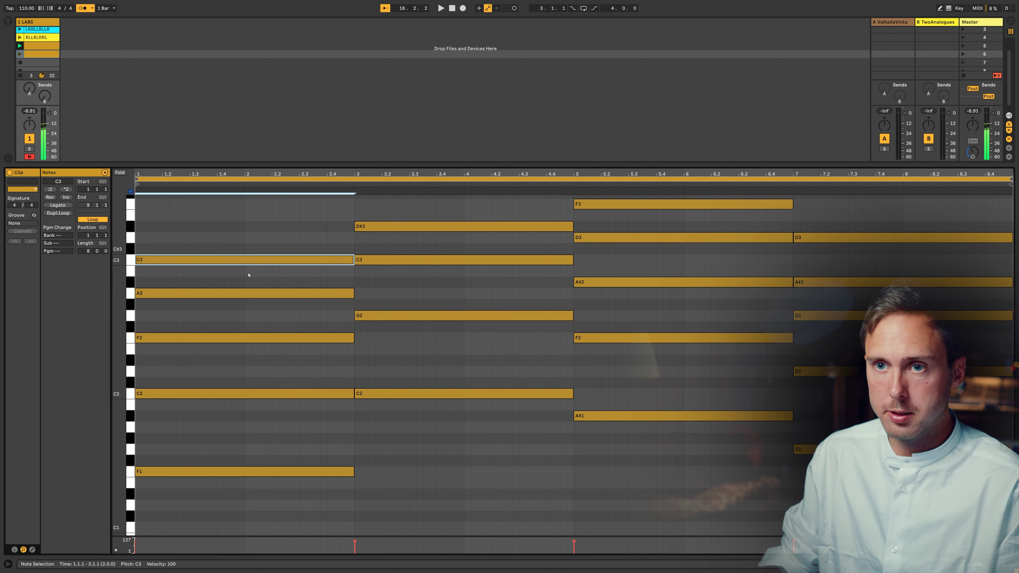
scroll(477, 340, "up", 2)
key("Delete")
left_click_drag(417, 255, 442, 219)
key("Delete")
left_click_drag(585, 266, 614, 239)
key("Delete")
left_click_drag(800, 295, 827, 271)
key("Delete")
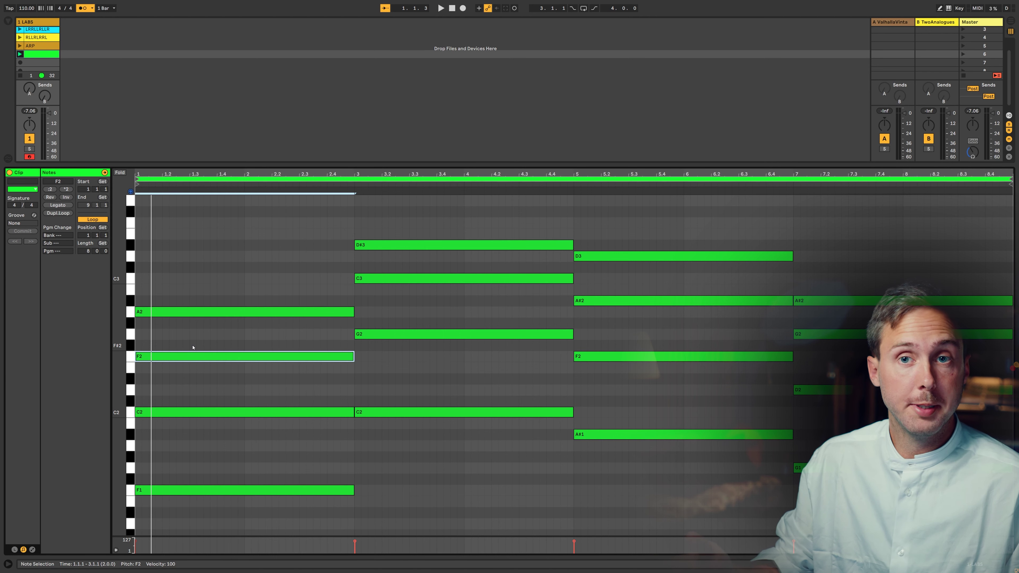
- Lower the first chord's F2 note three semitones to D2 and play the clip
key("Down")
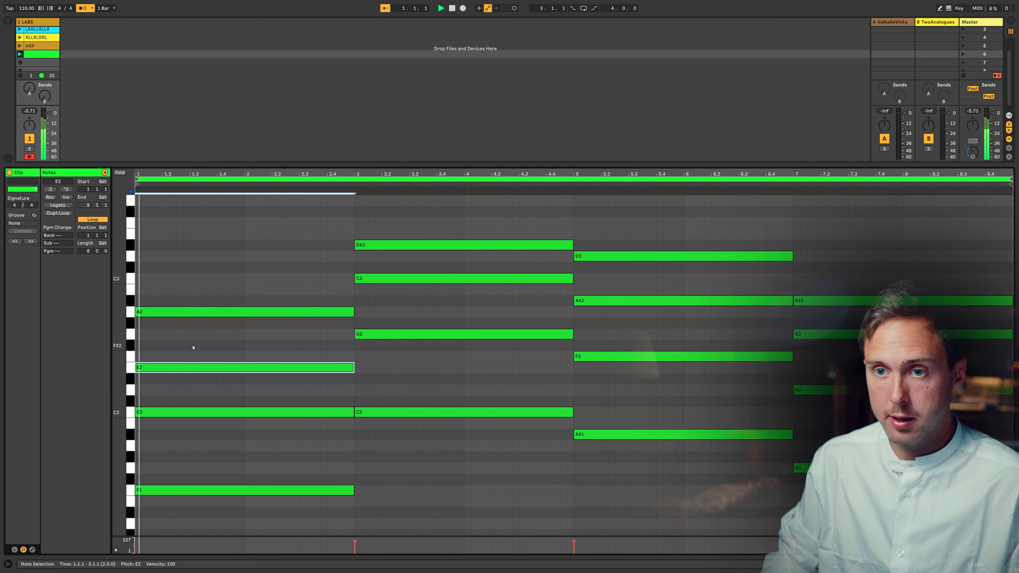
key("Down")
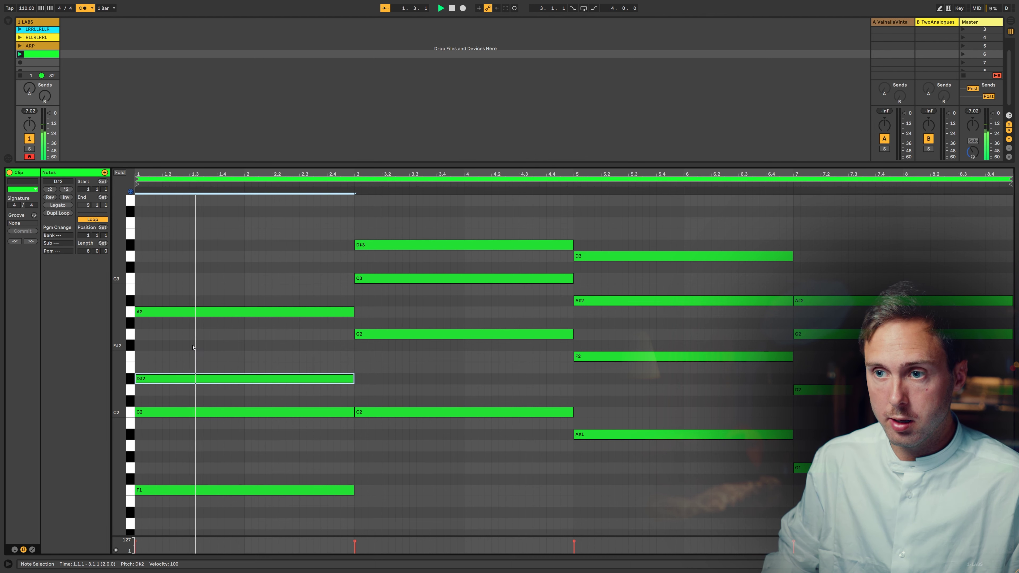
key("Down")
key("space")
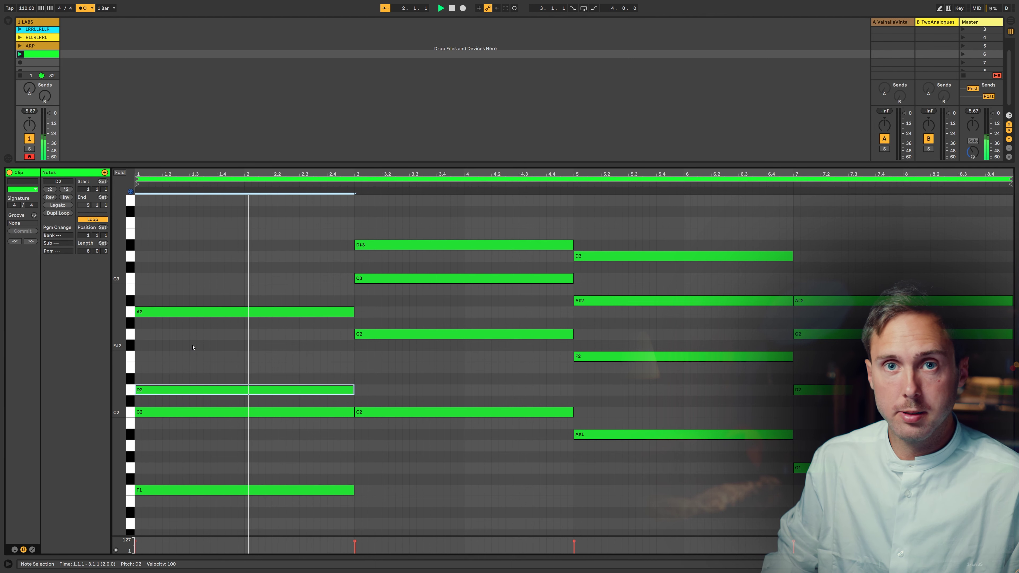
scroll(454, 357, "up", 3)
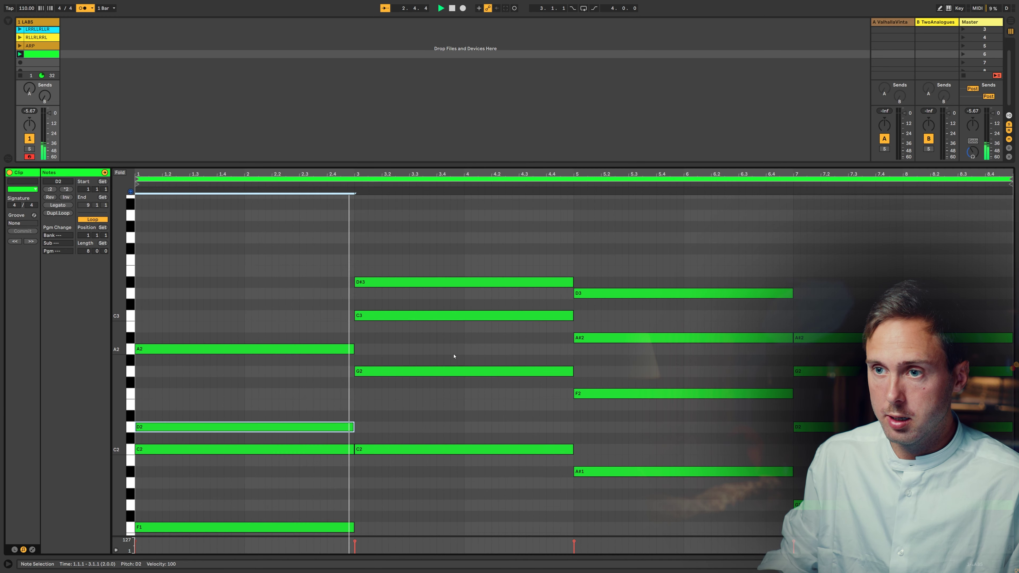
- Lower the second chord's C3 note to A#2 and the third chord's A#2 note to A2
scroll(406, 336, "up", 2)
left_click(406, 330)
key("Down")
key("Down")
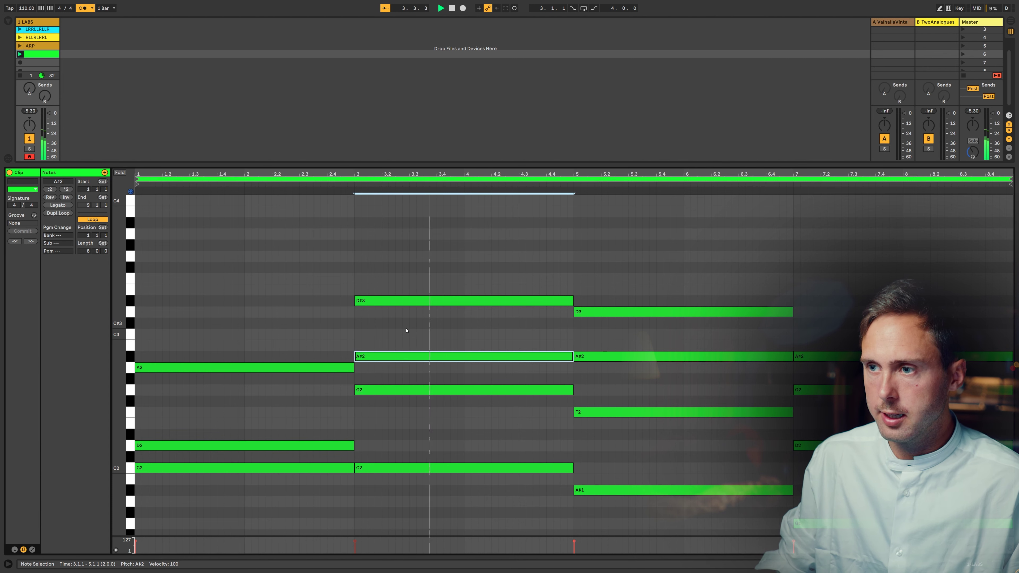
left_click(714, 354)
key("Down")
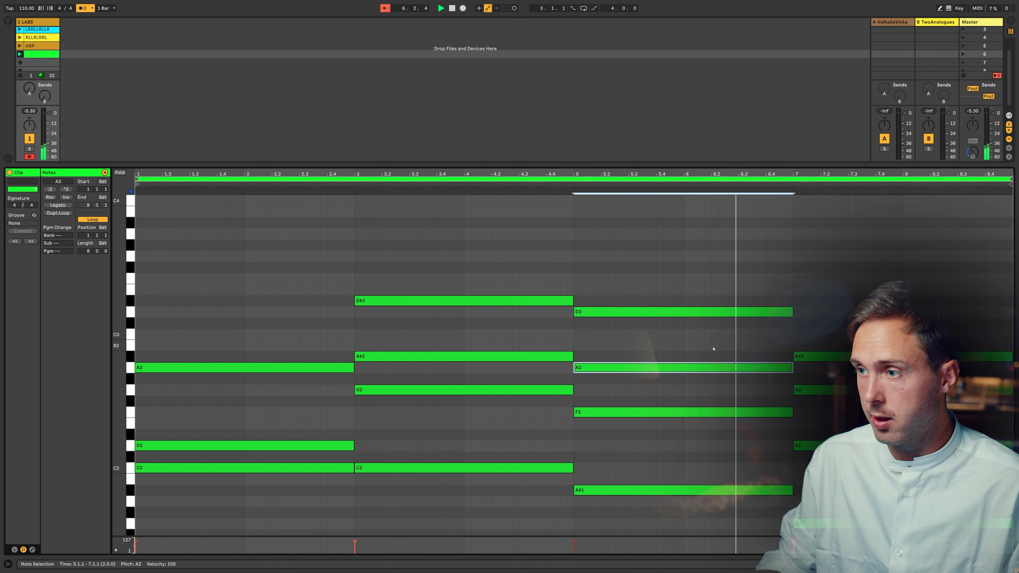
- Lower the fourth chord's G2 note to F2 and play the clip
scroll(713, 347, "down", 3)
left_click(830, 353)
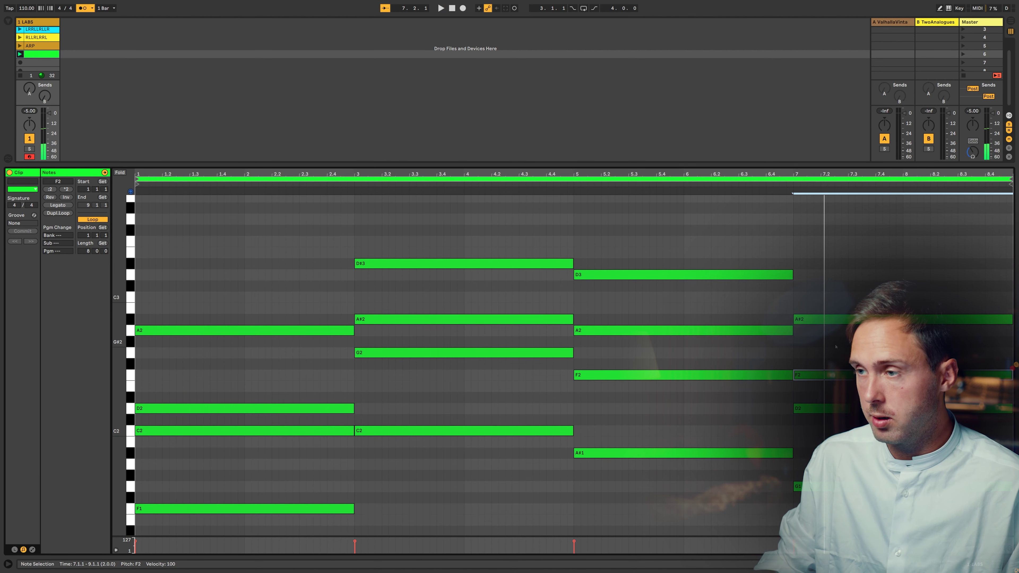
key("space")
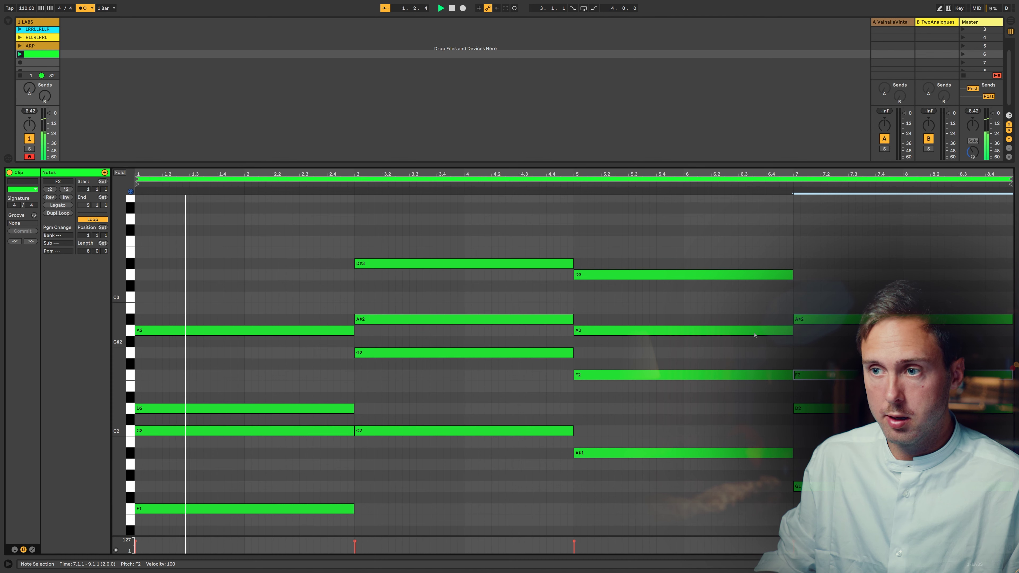
scroll(544, 305, "down", 2)
scroll(545, 304, "up", 1)
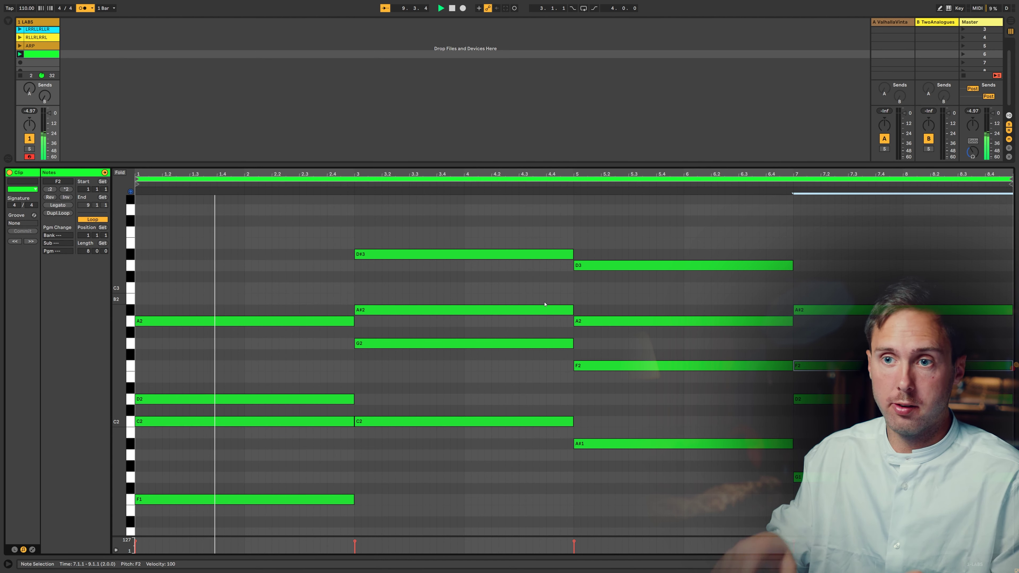
left_click_drag(183, 518, 194, 396)
left_click_drag(210, 361, 203, 293)
left_click_drag(507, 467, 507, 301)
left_click_drag(508, 266, 486, 239)
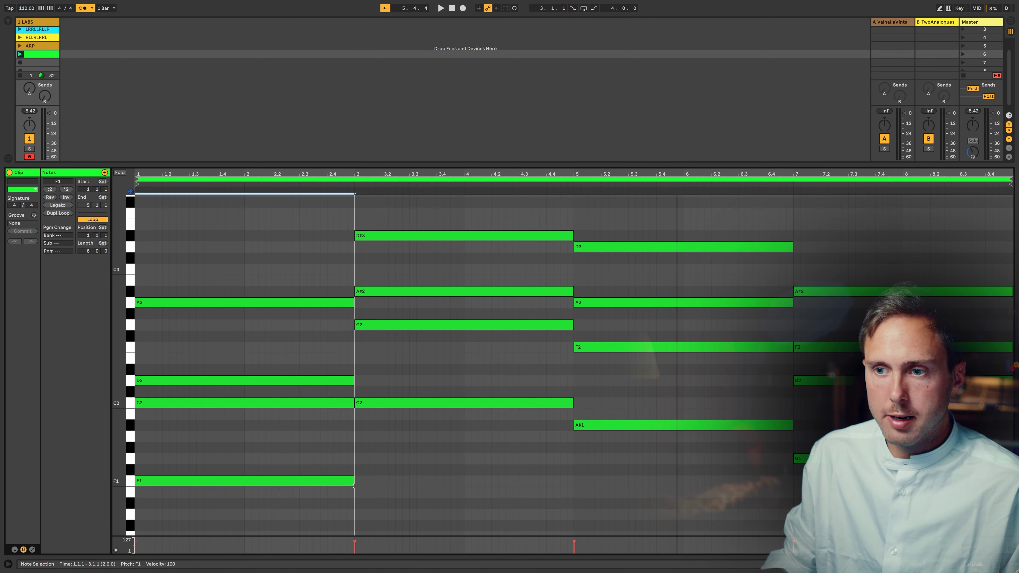
- Shorten the first chord's F1 note to one beat, move the start of its C2 note to 1.2.1, and play the clip
left_click(354, 485)
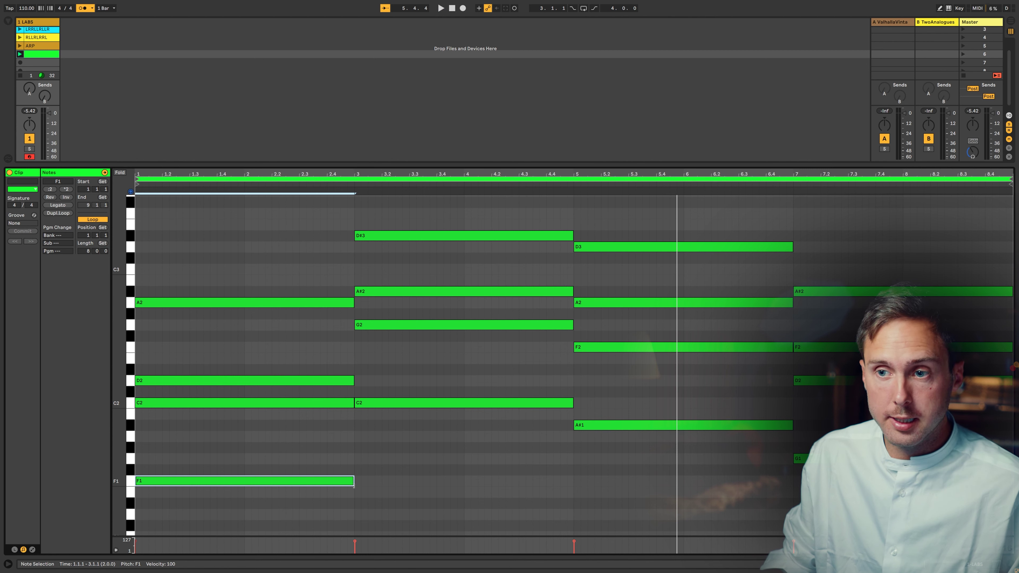
left_click_drag(354, 486, 160, 465)
left_click_drag(137, 402, 163, 403)
key("space")
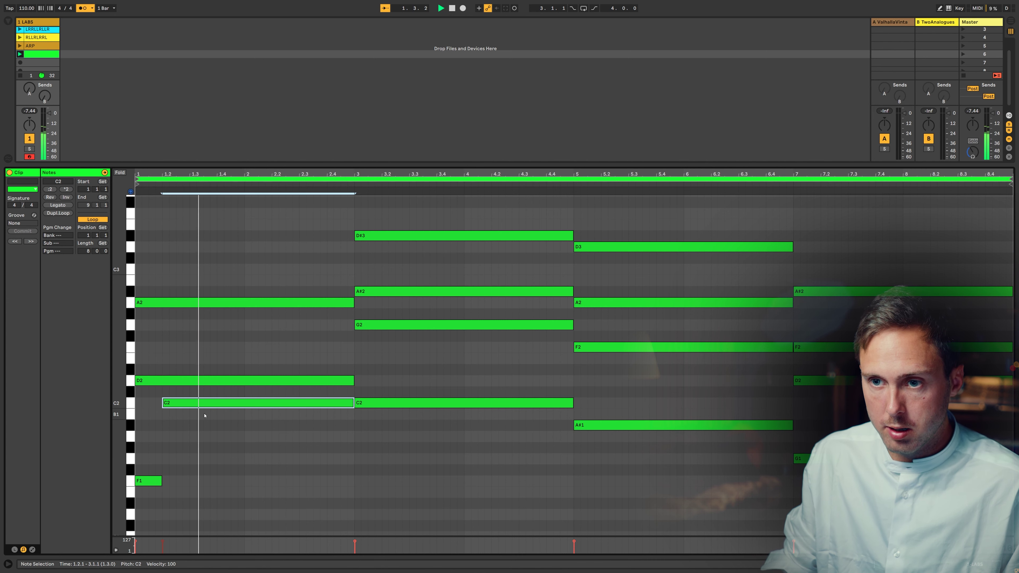
- Shorten the first chord's C2 note to two beats, duplicate it twice in a row, and play the clip
left_click_drag(353, 404, 228, 423)
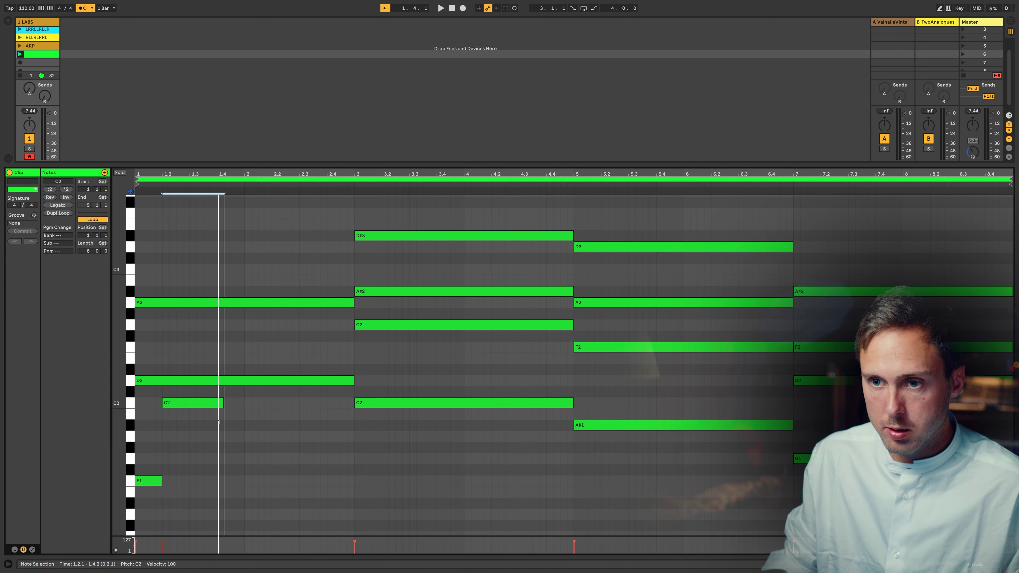
key("ctrl+d")
key("ctrl+d")
key("space")
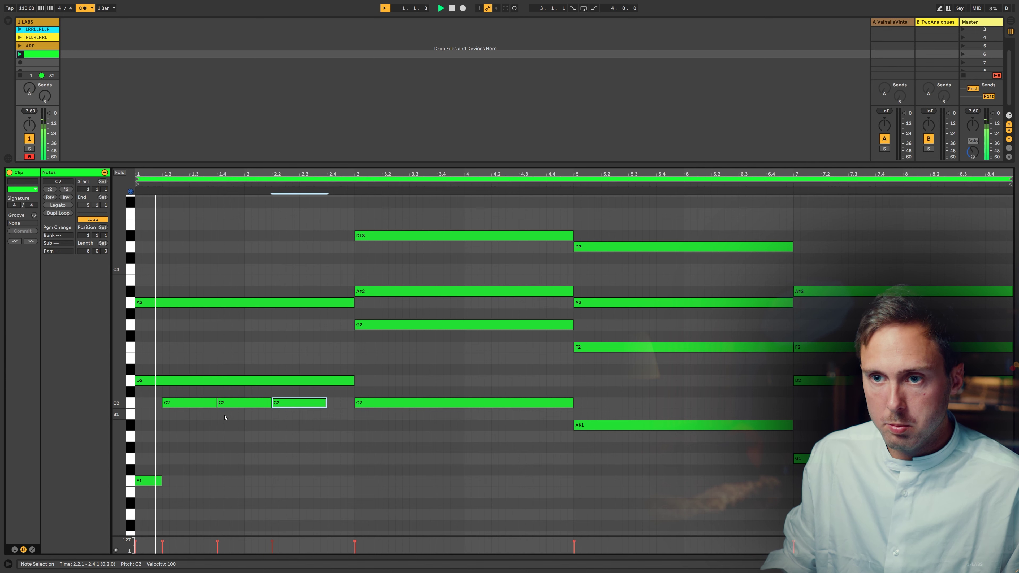
- Extend the first chord's F1 to 2.3.1, add a second F1 there and a one-beat C2 at 2.4.1, and play the clip
left_click(164, 482)
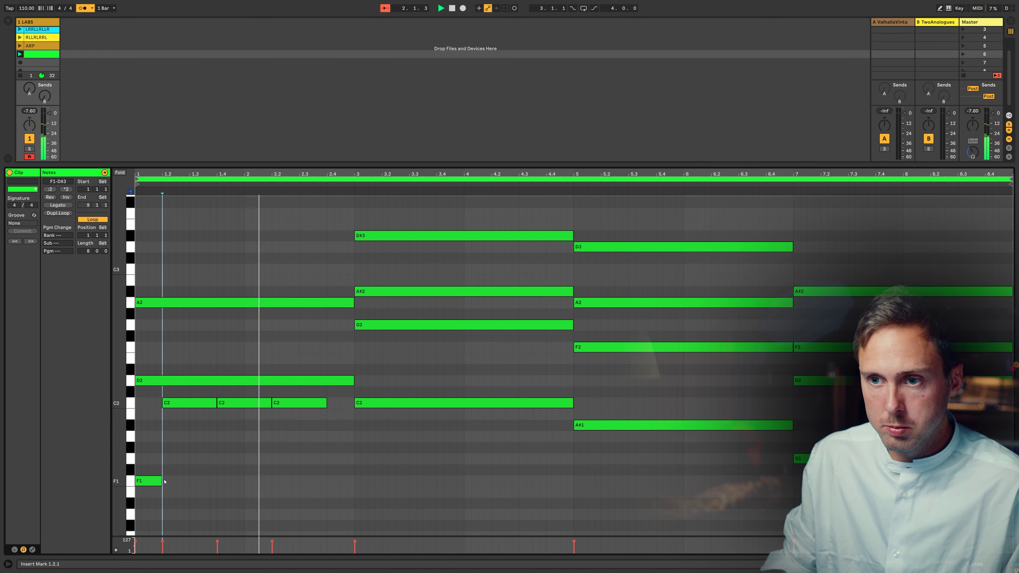
key("space")
left_click_drag(152, 482, 342, 405)
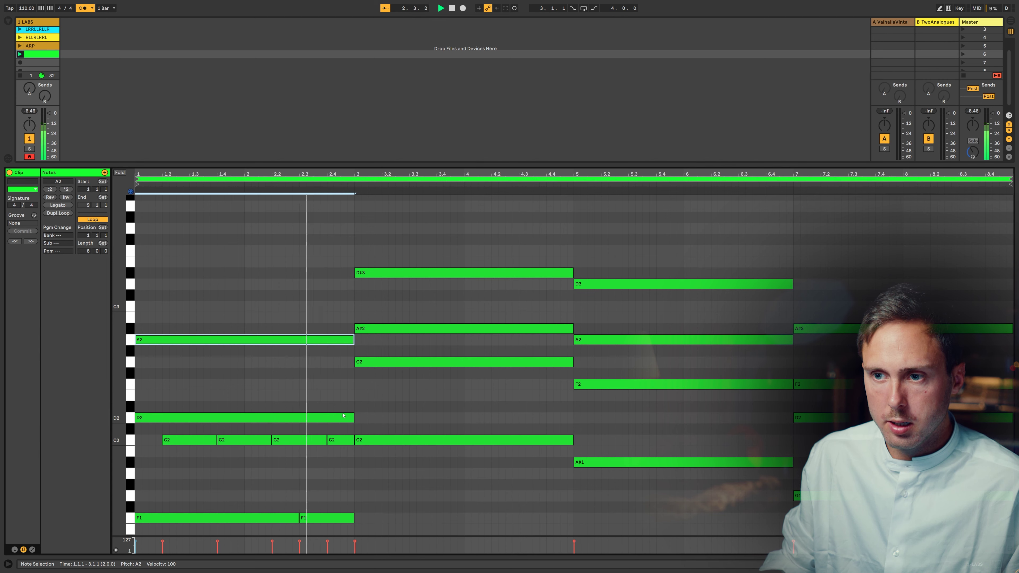
key("space")
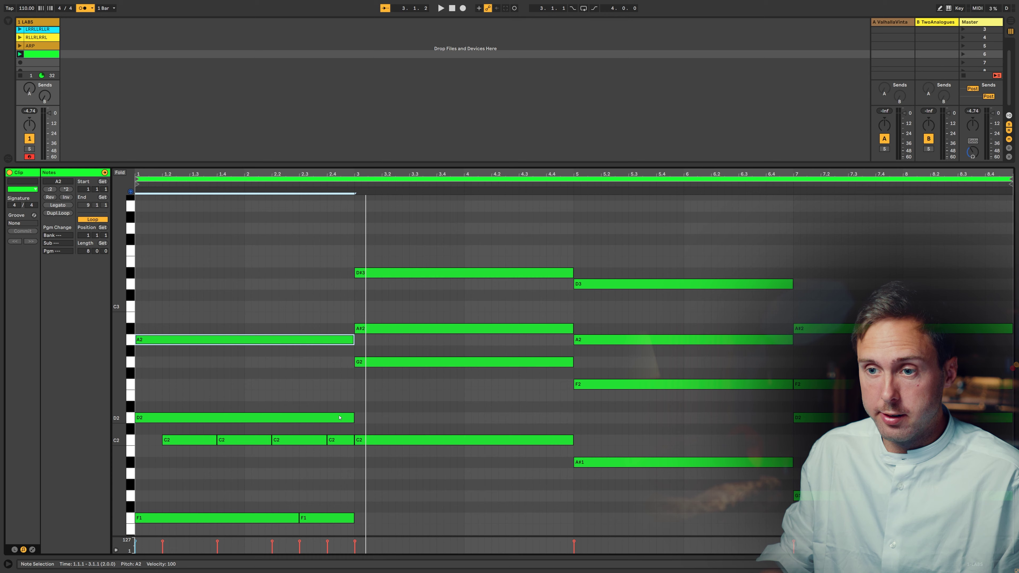
- Copy the first chord's left-hand pattern to the second chord as C2 and G2 from 3.1.1, and delete the leftover G2 at 3.1.1
scroll(339, 417, "down", 3)
left_click_drag(333, 508, 182, 406)
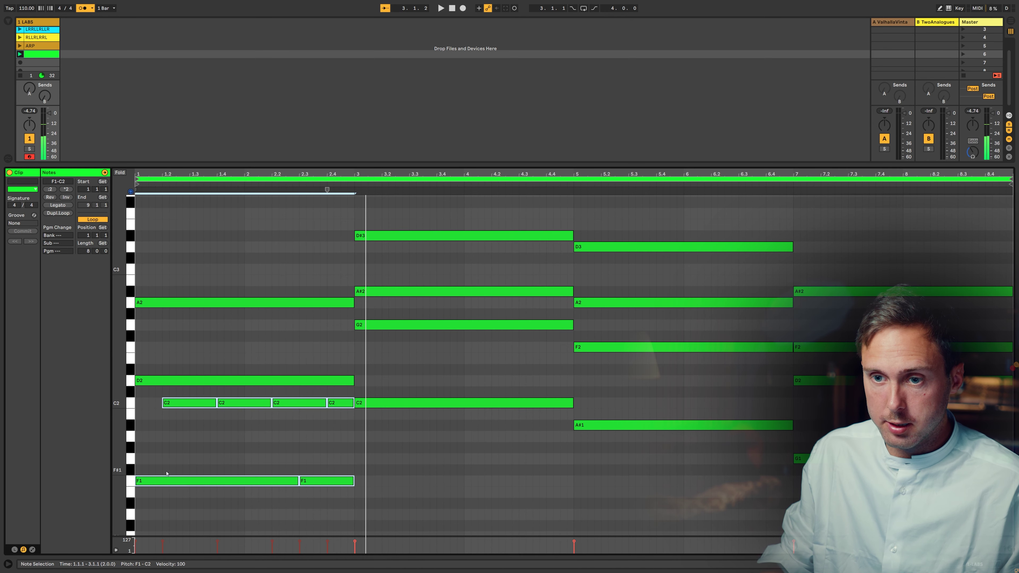
left_click_drag(146, 483, 366, 407)
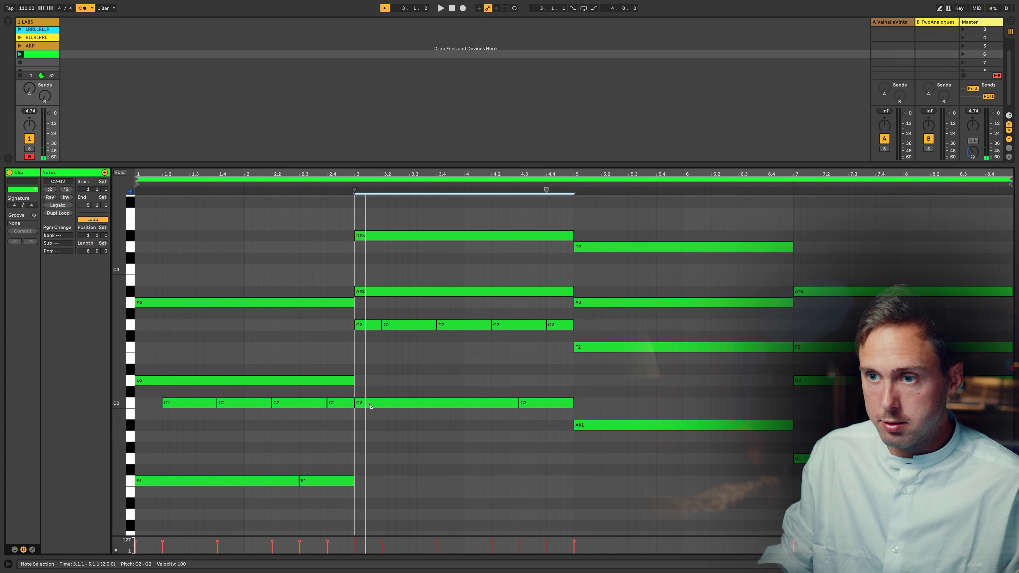
left_click(370, 326)
key("Delete")
- Copy the second chord's left-hand pattern to the third chord as A#1 and F2, and delete the leftover F2 at 5.1.1
left_click_drag(385, 443, 570, 325)
left_click_drag(471, 415, 750, 337)
left_click(589, 349)
key("Delete")
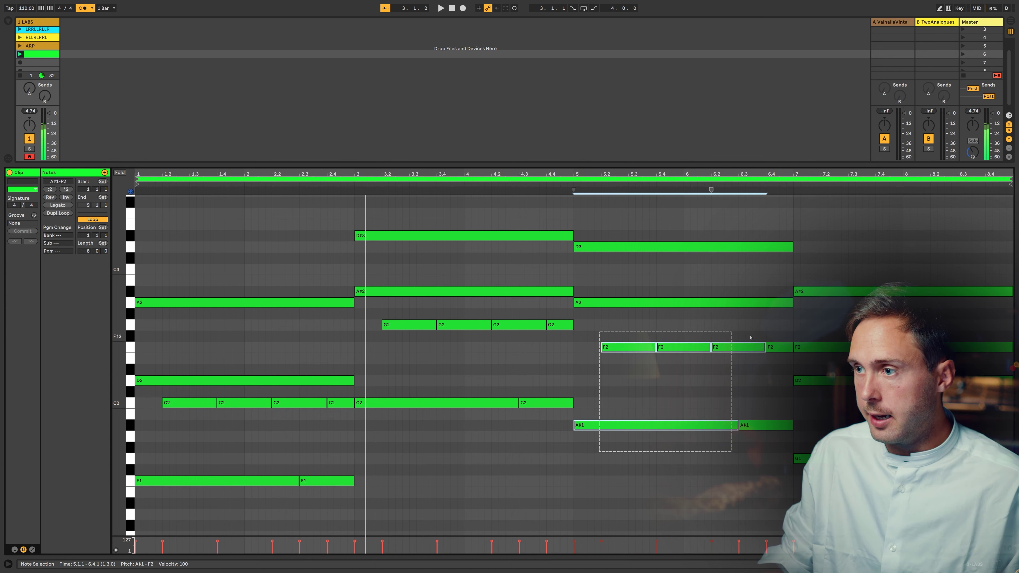
- Copy the third chord's left-hand pattern to the fourth chord as G1 and D2 from 7.1.1, and play the clip
left_click_drag(598, 430, 825, 452)
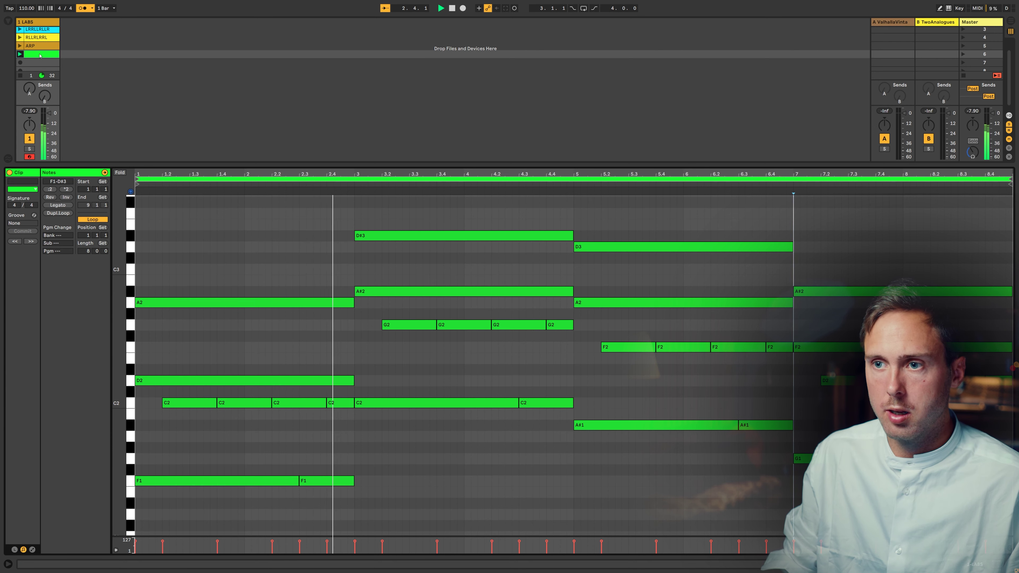
scroll(563, 287, "up", 4)
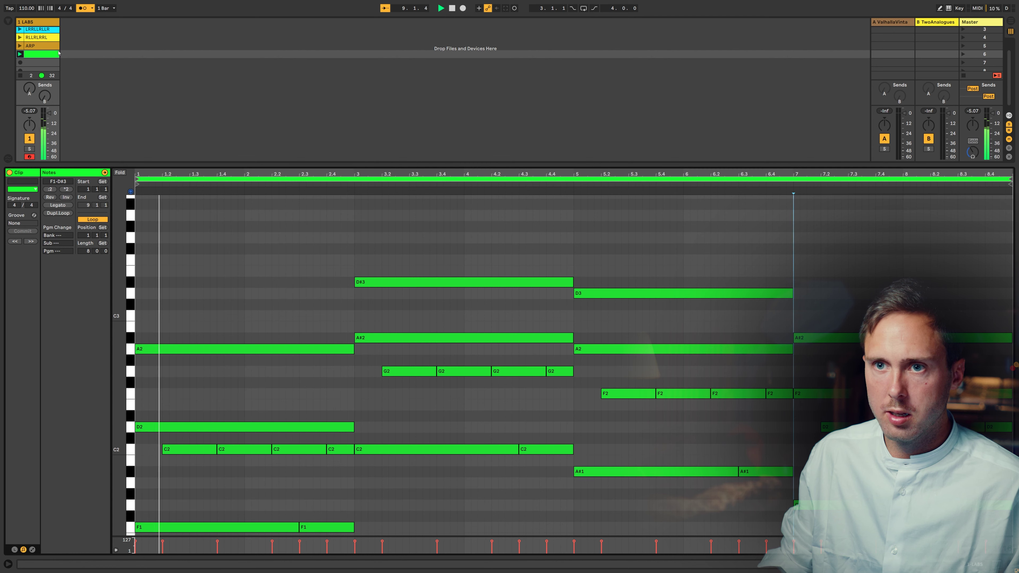
scroll(43, 52, "up", 3)
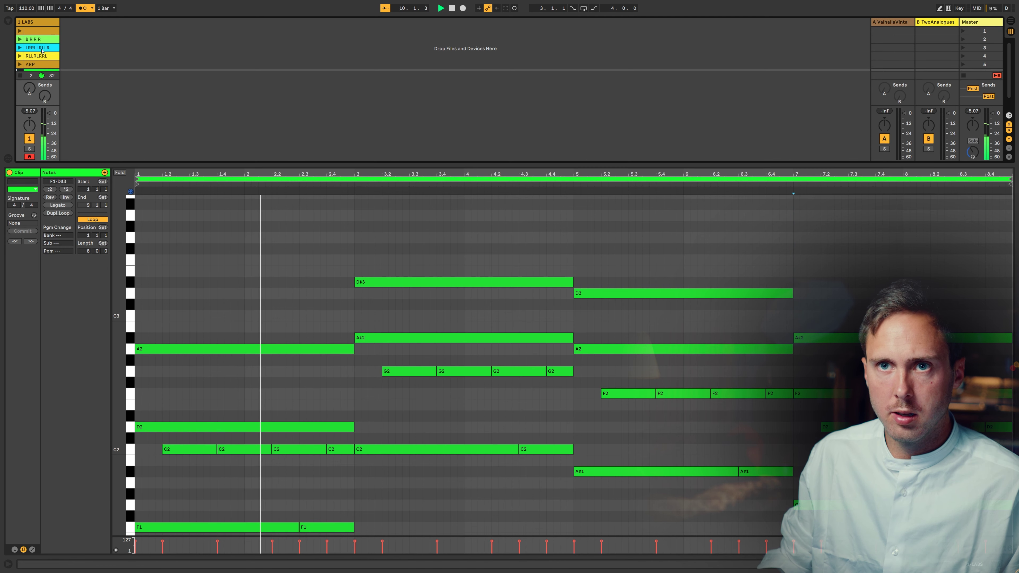
- Name the original sustained-chord clip "1 5 - 1 3 5" and copy it into slot 7 of the LABS track
key("space")
left_click_drag(43, 31, 42, 109)
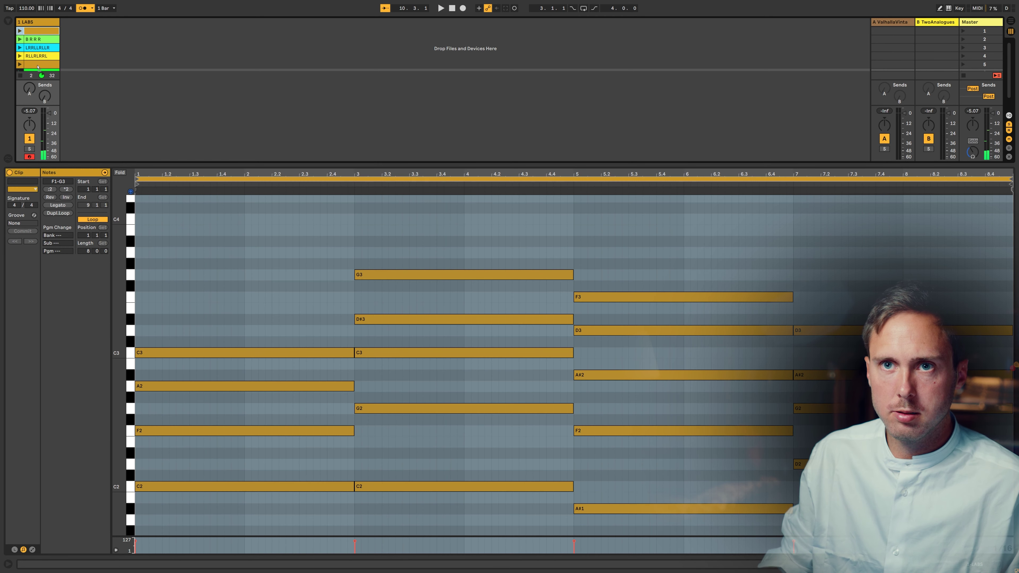
left_click_drag(45, 35, 45, 37)
left_click(43, 32)
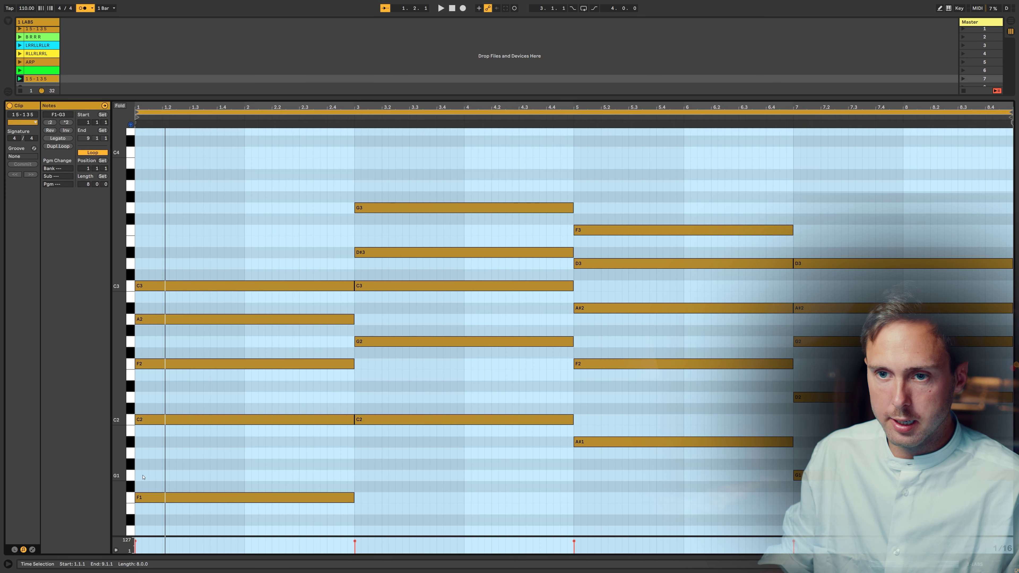
- Paste the left-hand pattern over the first chord at 1.1.1 and delete the leftover C2 note before 1.2.1
left_click(139, 473)
key("ctrl+v")
left_click(144, 450)
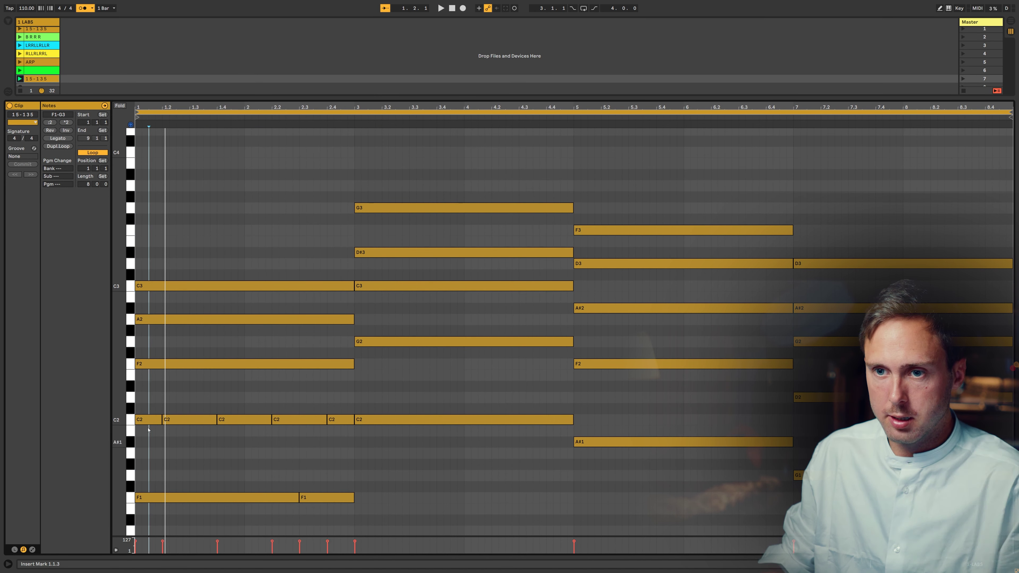
left_click(149, 420)
key("Delete")
left_click_drag(175, 515, 344, 405)
left_click(353, 409)
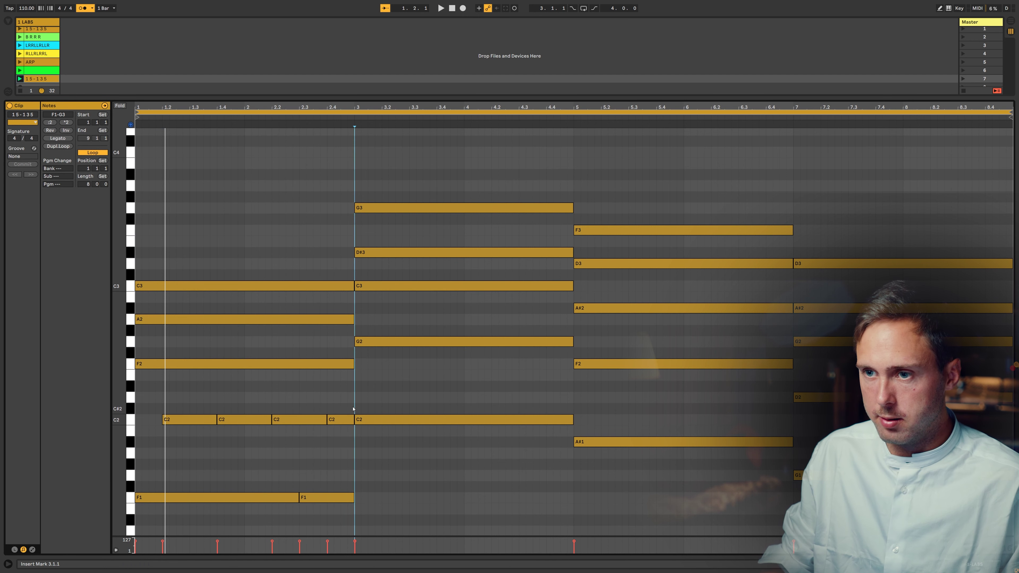
- Copy the left-hand pattern to the other three chords, pitched at C2 and G2, A#1 and F2, then G1 and D2
left_click_drag(334, 517, 164, 410)
left_click_drag(153, 500, 373, 422)
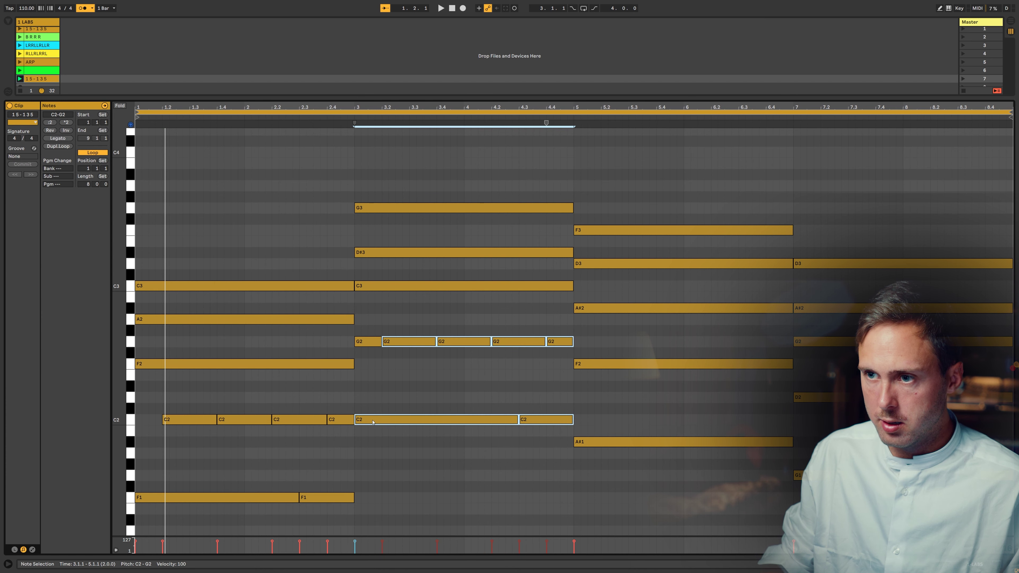
key("ctrl+d")
key("Down")
key("Down")
key("ctrl+d")
key("Down")
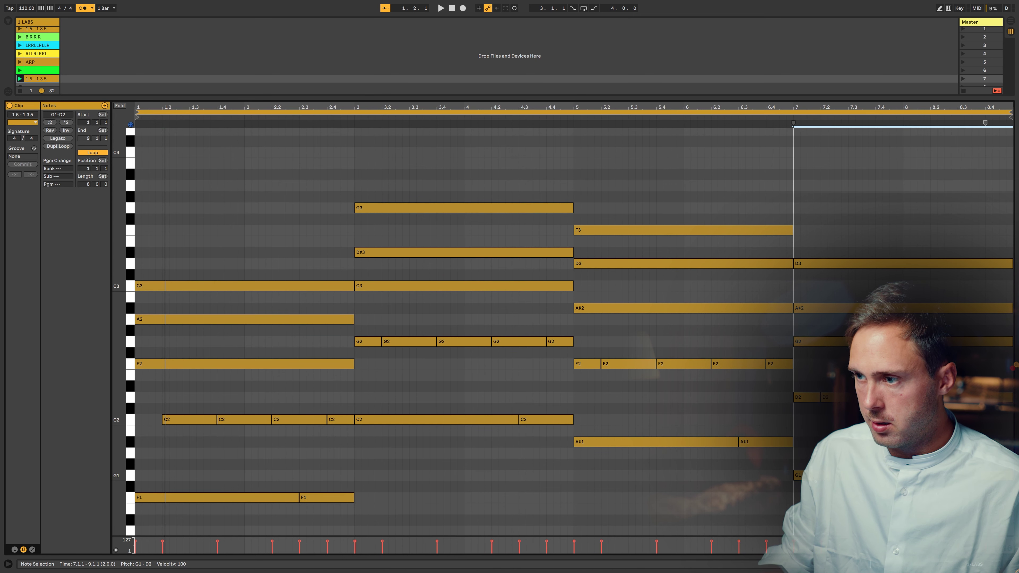
- Delete the leftover first-beat notes D2, F2 and G2 from the last three chords, and play the clip
left_click(807, 397)
double_click(594, 363)
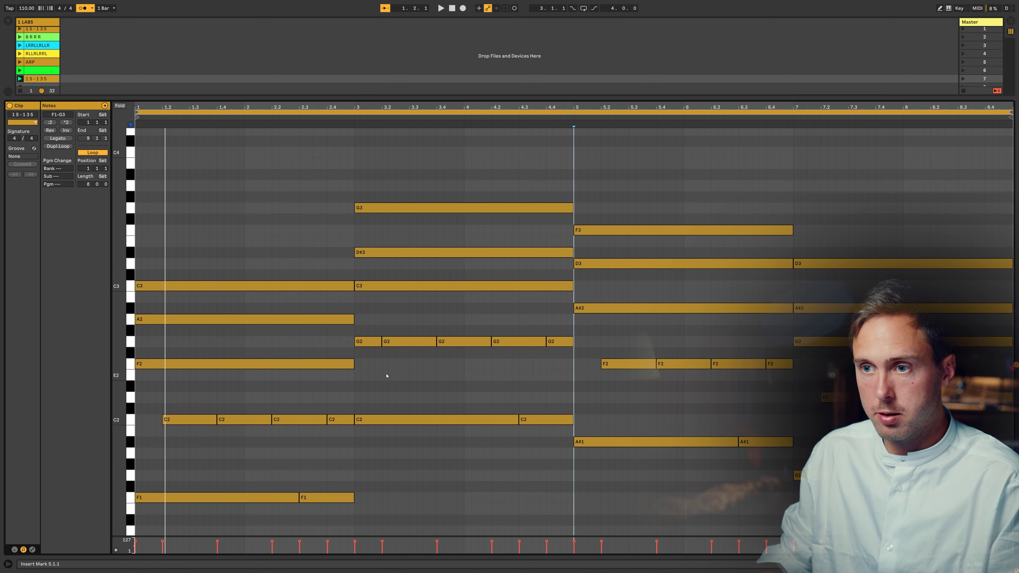
double_click(367, 341)
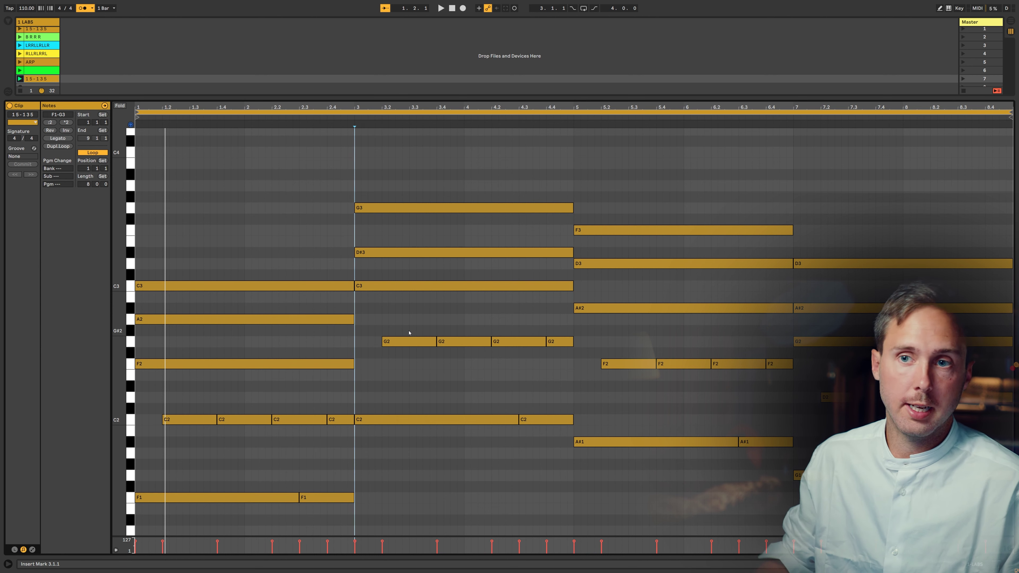
key("space")
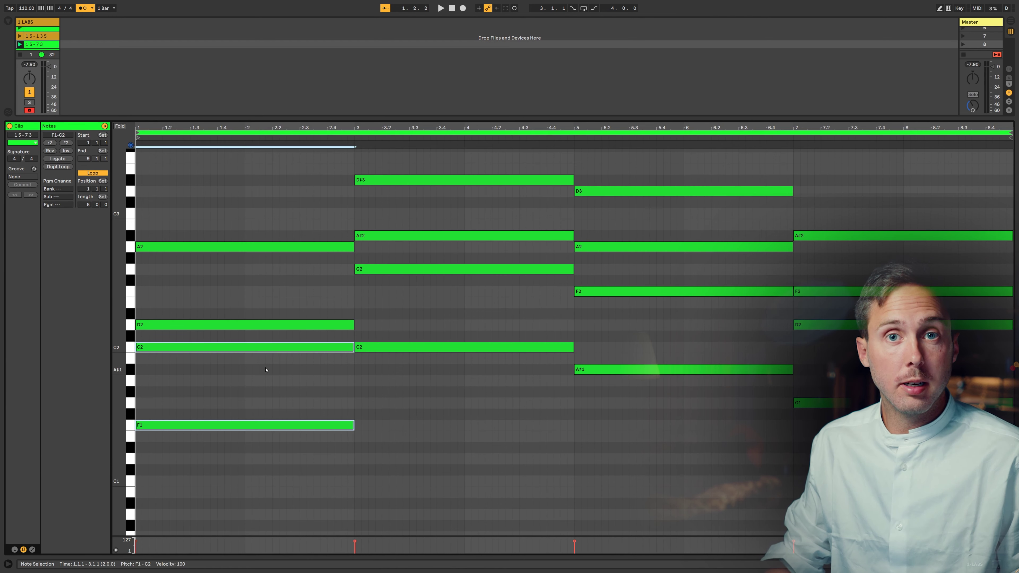
- Shorten the first chord's F1, place short C2 notes at 1.2 and 1.4 with an A#1 at 1.3, and play the clip
left_click_drag(353, 424, 168, 425)
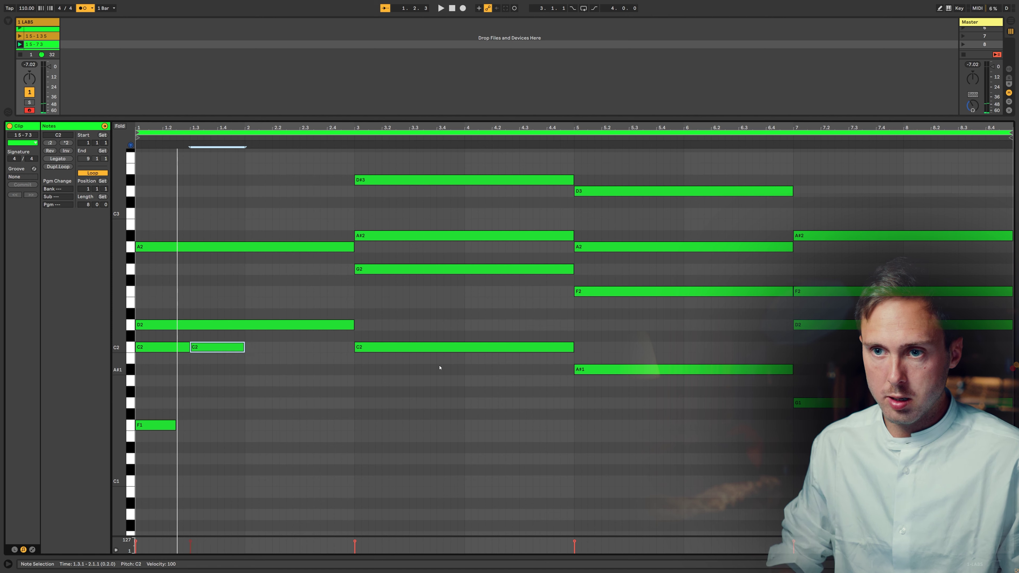
key("Down")
key("Down")
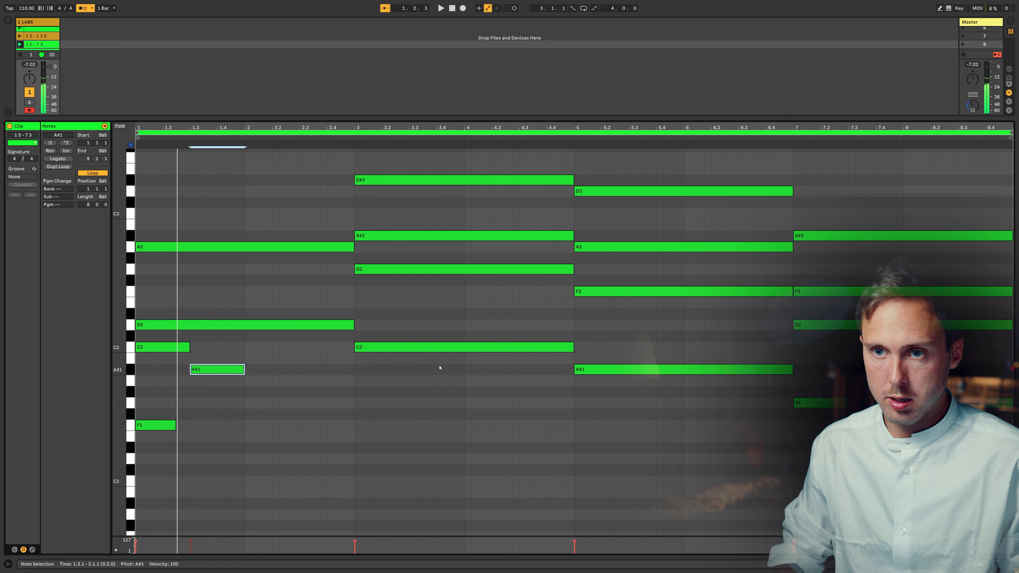
left_click_drag(161, 347, 253, 348)
key("space")
key("space")
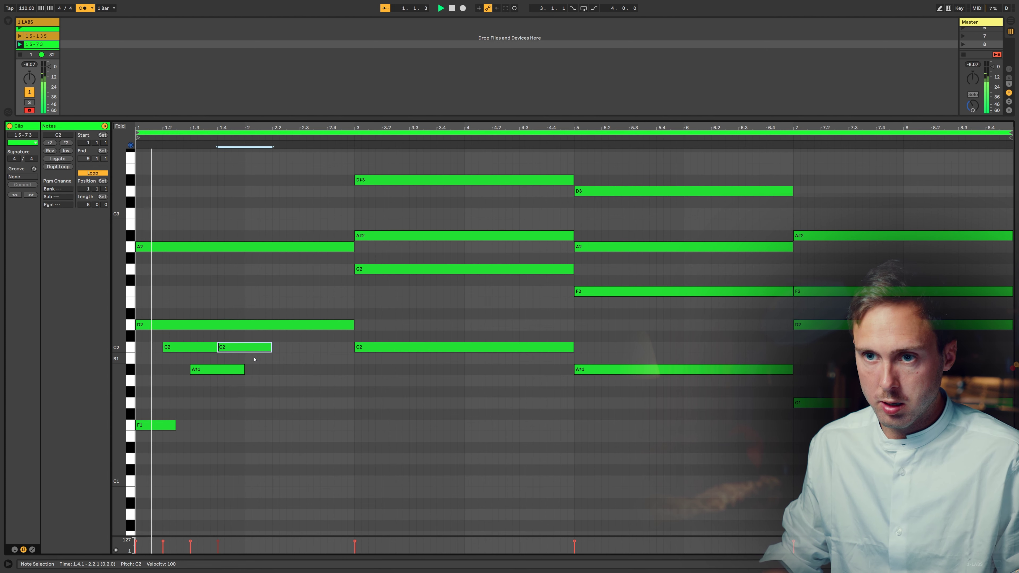
key("space")
- Continue the left-hand rhythm with C2 at 2.2 and 2.4 and A#1 at 2.3, and extend F1 to 3.1.1
left_click_drag(240, 347, 318, 370)
double_click(342, 352)
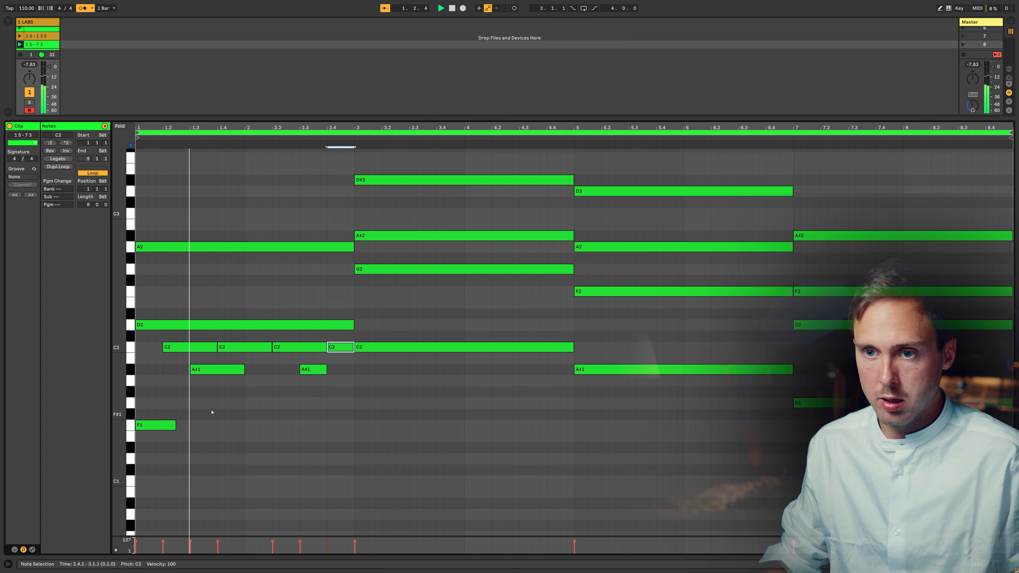
left_click_drag(175, 426, 352, 410)
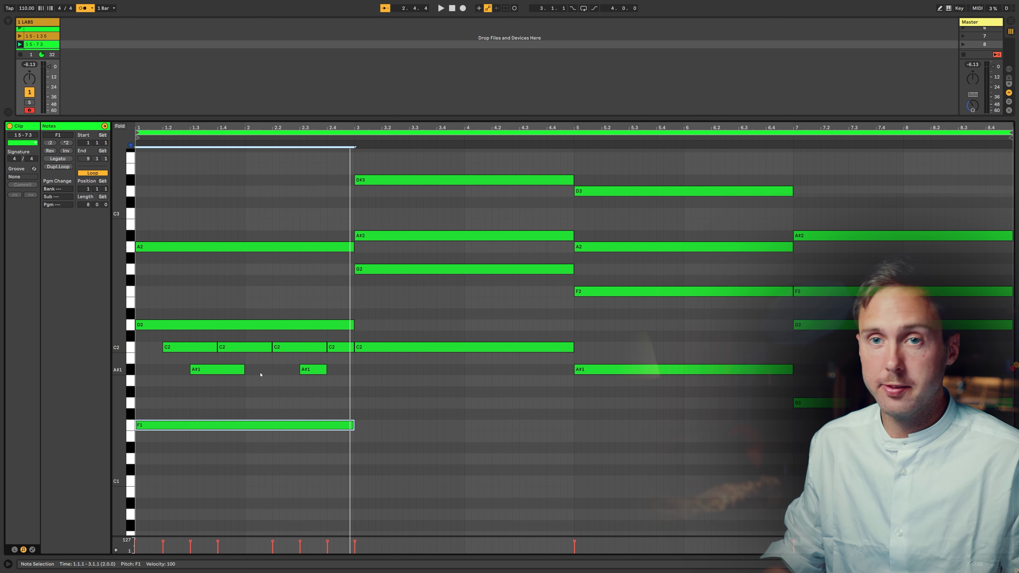
- Stagger the first chord's right hand as D2 at 1.1, F2 at 1.3, A2 at 2.1 and F2 at 2.3, and play the clip
left_click_drag(160, 326, 214, 295)
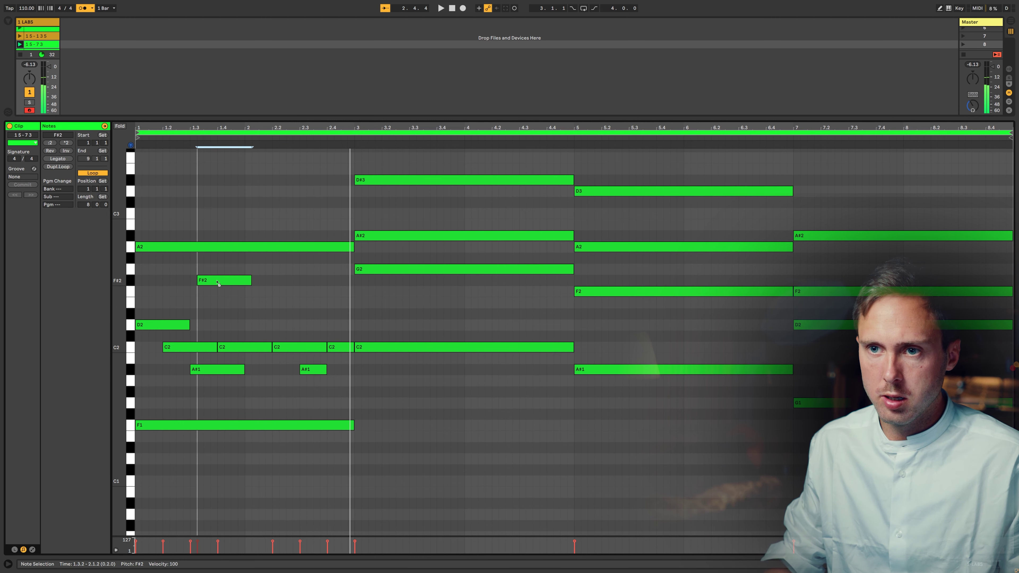
left_click_drag(137, 247, 246, 247)
left_click_drag(353, 247, 334, 298)
key("space")
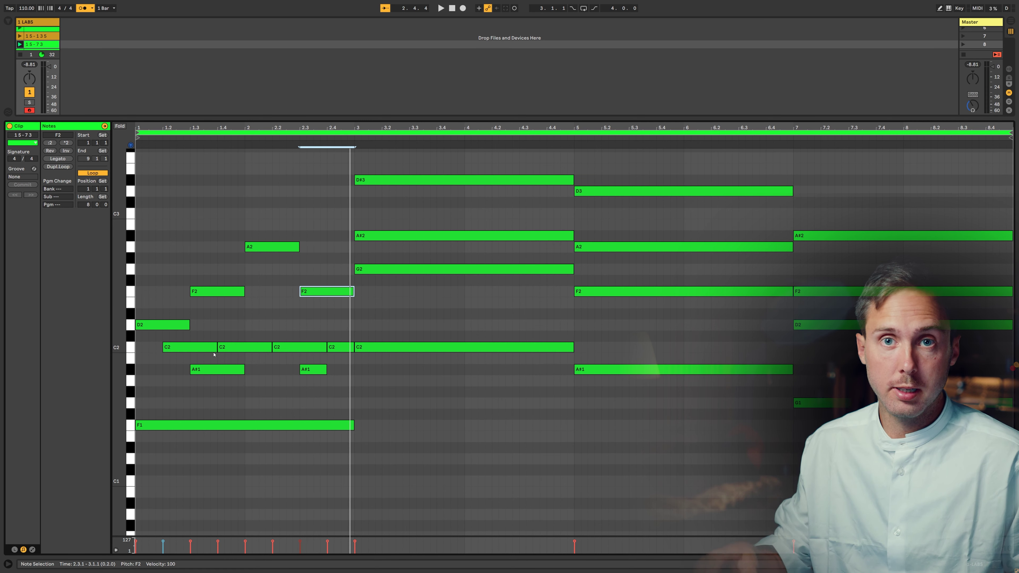
key("space")
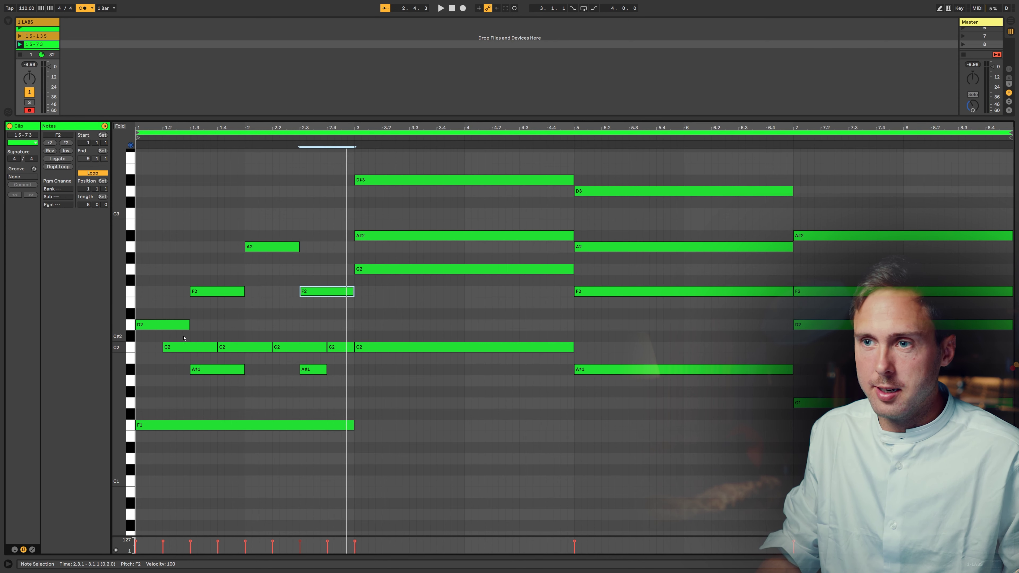
- Copy the first chord's left-hand pattern to the second chord on a C2 root and delete the leftover G2 at 3.1.1
scroll(396, 283, "up", 2)
left_click_drag(160, 495, 336, 376)
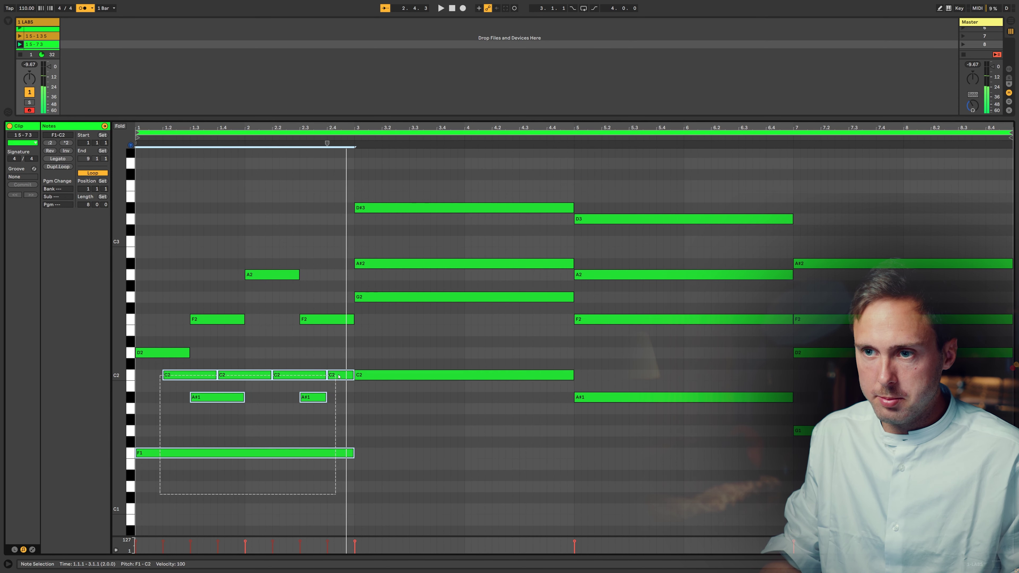
left_click_drag(175, 452, 376, 374)
left_click(374, 345)
left_click(367, 297)
key("Delete")
- Stagger the second chord's right hand with C3 at 3.3, D#3 at 4.1 and C3 at 4.3, and play the clip
left_click_drag(160, 363, 322, 250)
key("space")
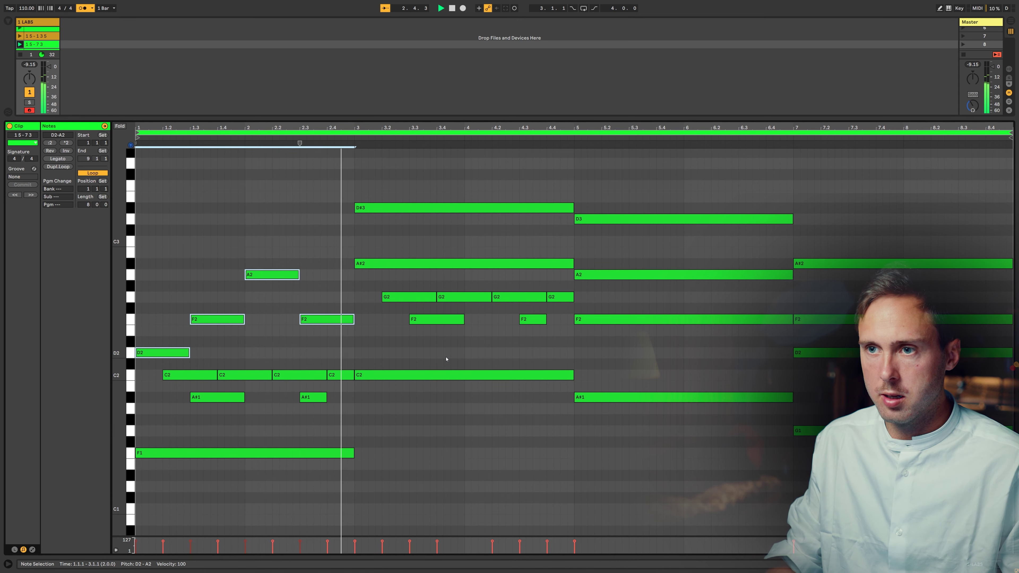
key("space")
left_click_drag(370, 265, 419, 246)
left_click_drag(376, 212, 484, 212)
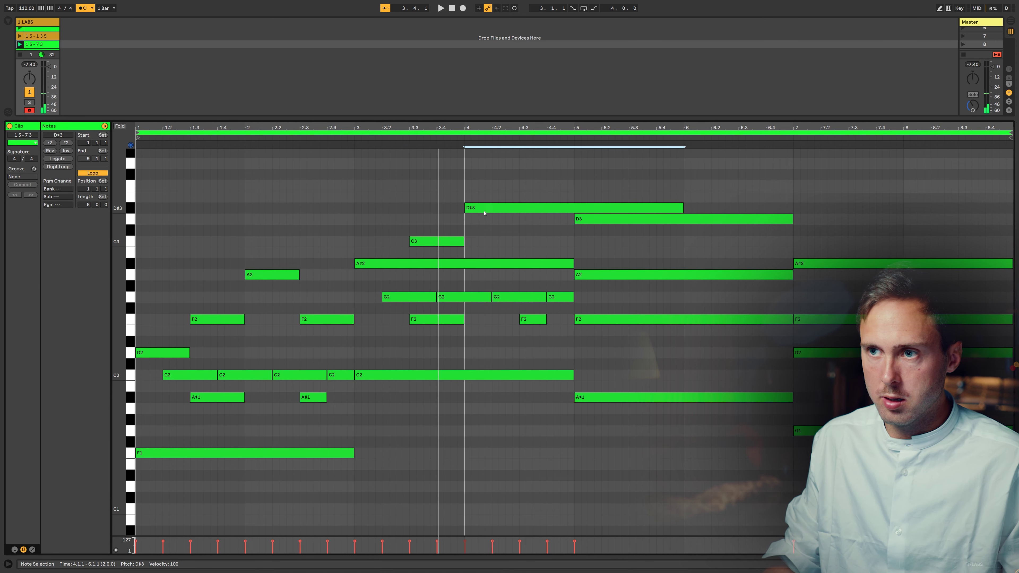
left_click_drag(435, 243, 528, 243)
left_click_drag(682, 209, 520, 216)
left_click_drag(525, 243, 540, 242)
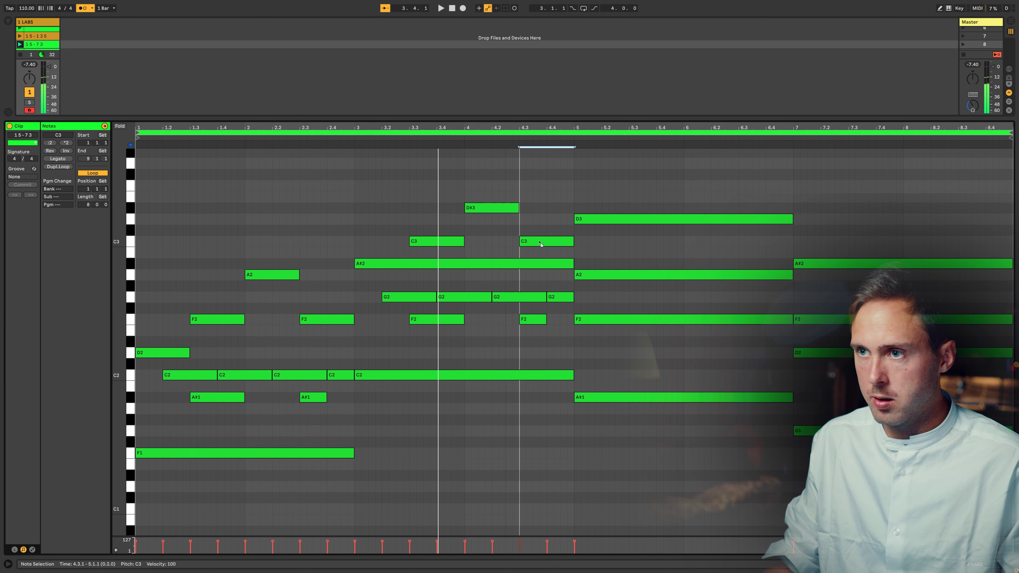
key("space")
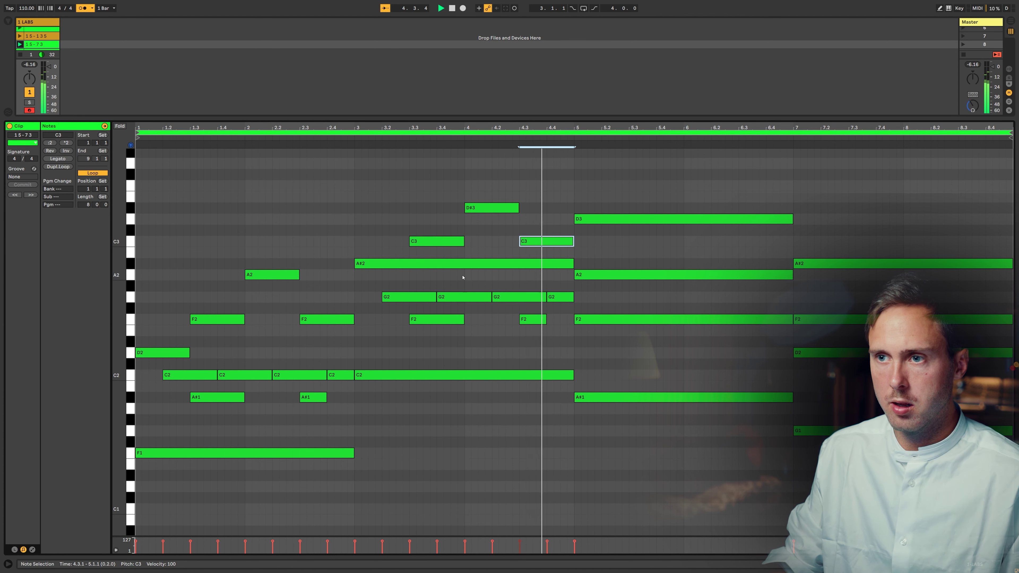
key("space")
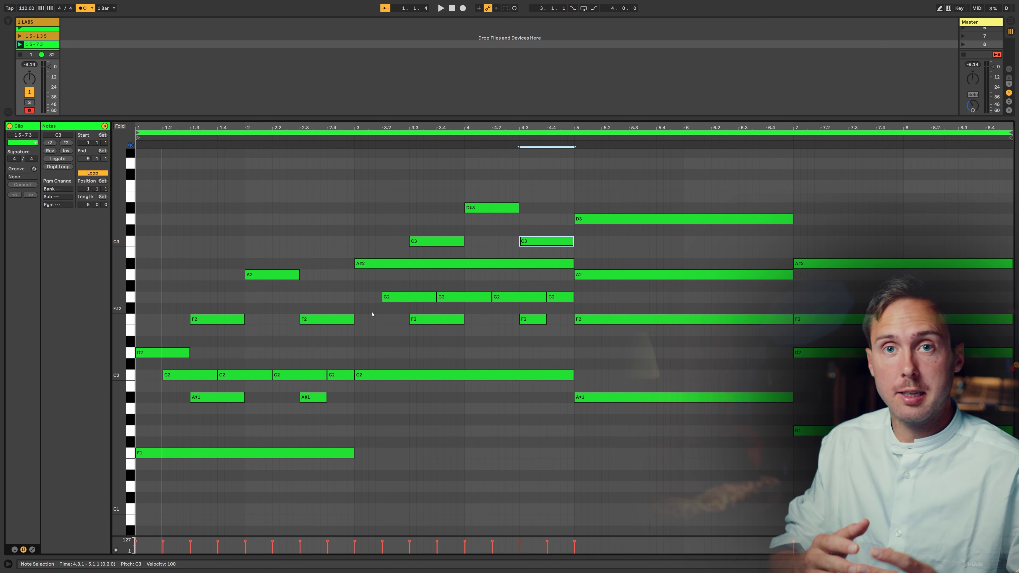
- Raise the two F2 passing notes in the second chord's left-hand pattern to A2 and play the clip
key("space")
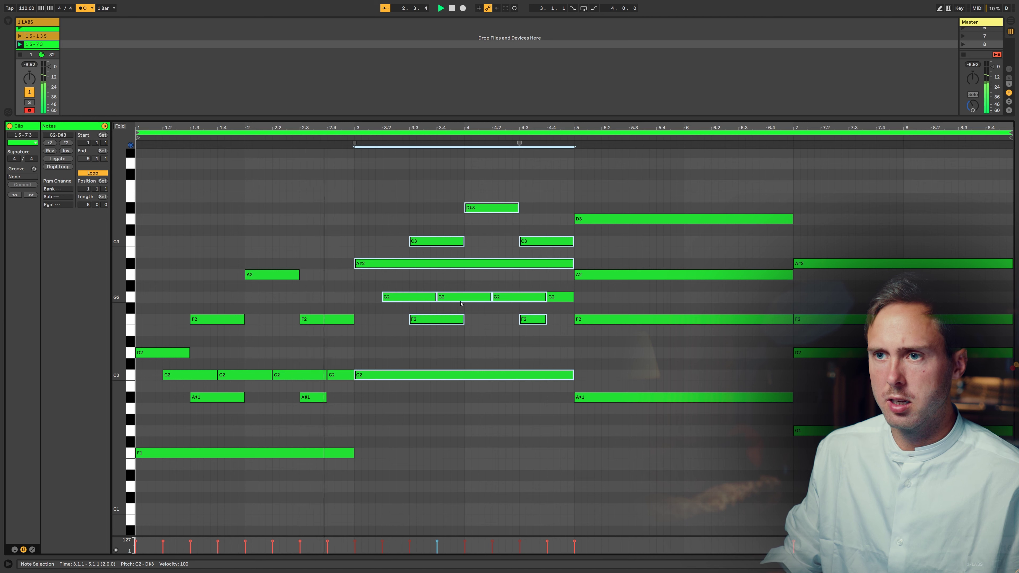
left_click(462, 319)
key("Up")
key("Up")
key("Up")
key("Up")
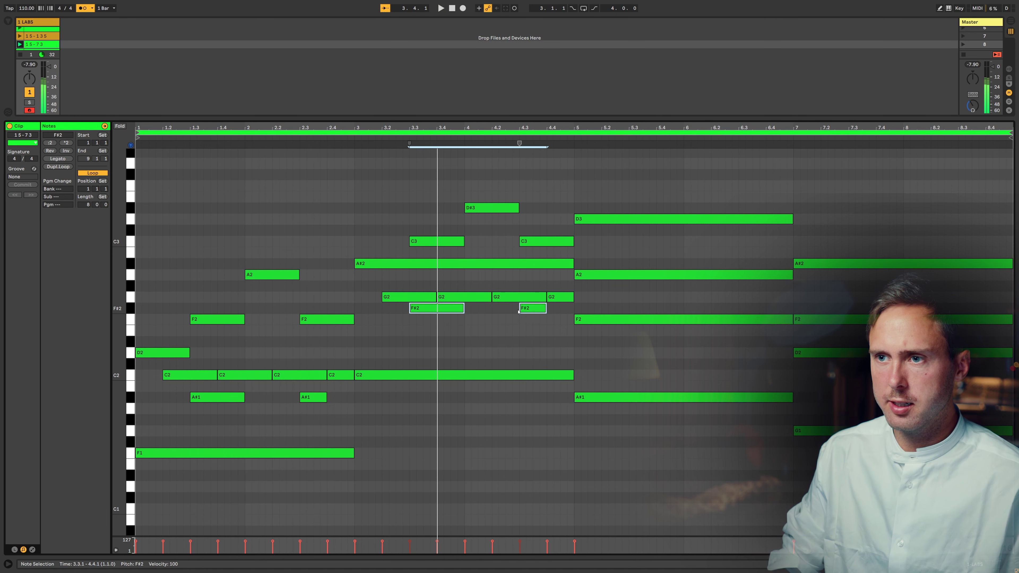
key("space")
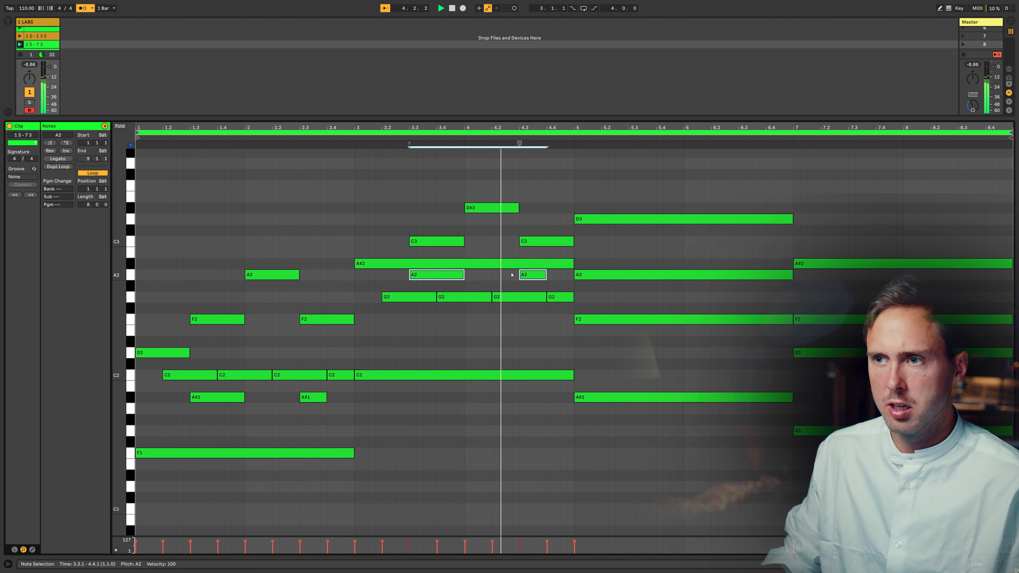
- Copy the first chord's left-hand pattern to the third chord at A#1 and the fourth chord at G1
left_click(542, 373)
key("space")
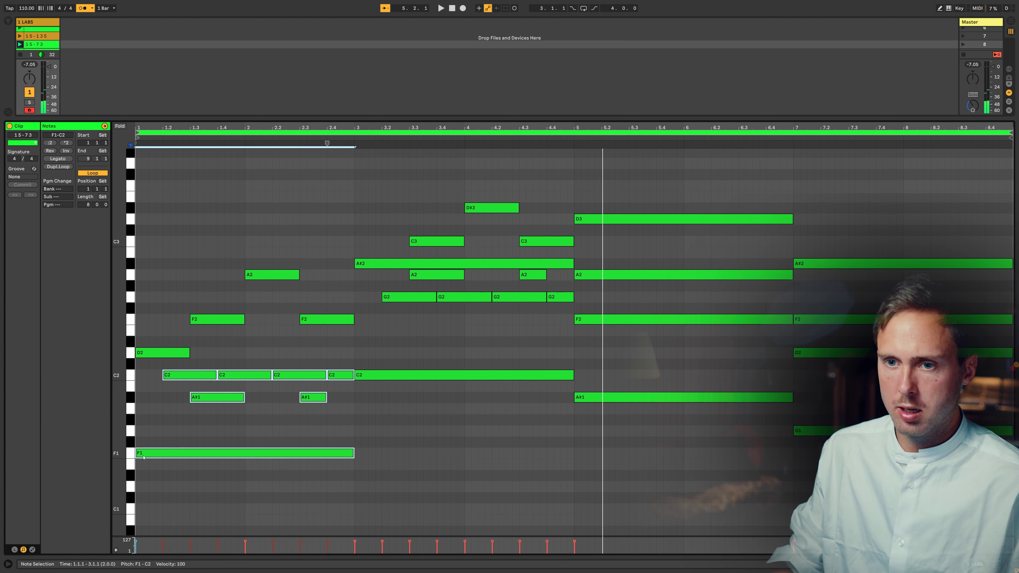
left_click_drag(143, 452, 580, 402)
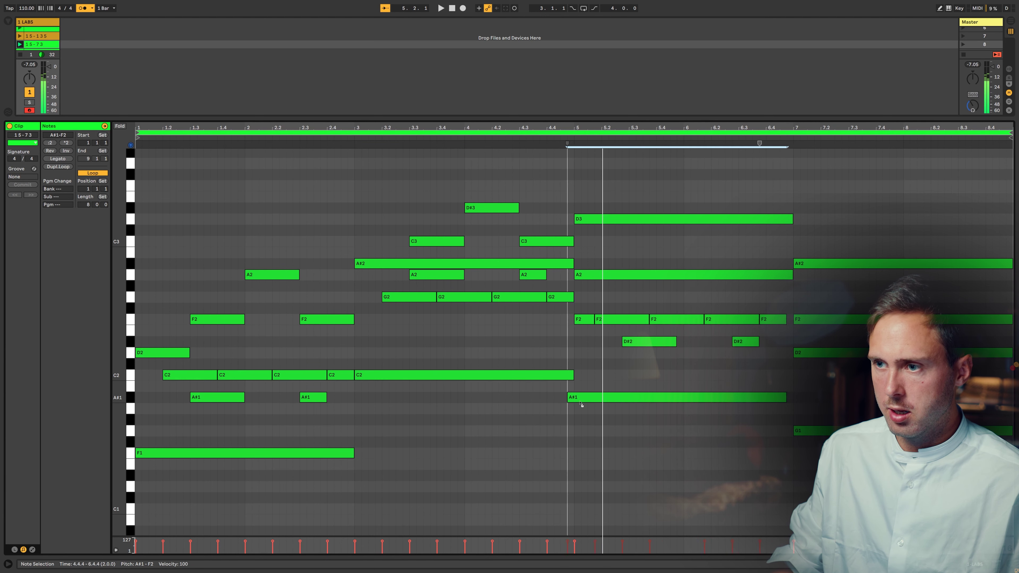
left_click_drag(580, 401, 586, 401)
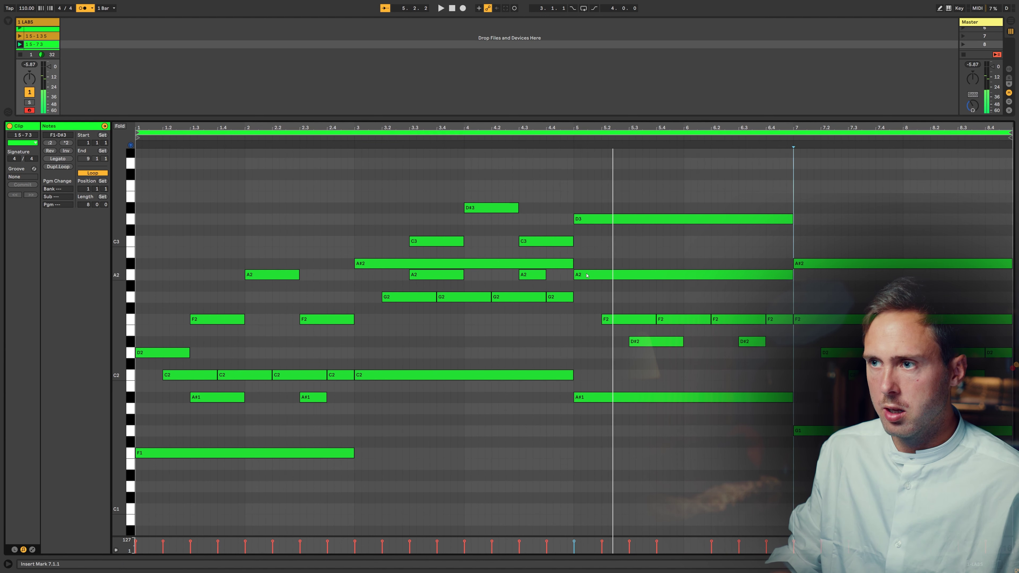
- Stagger the third chord's right hand as A2 at 5.1, D3 at 5.3, C3 at 6.1 and A2 at 6.3
left_click(595, 275)
left_click_drag(593, 219, 651, 221)
left_click_drag(652, 221, 740, 275)
key("ctrl+z")
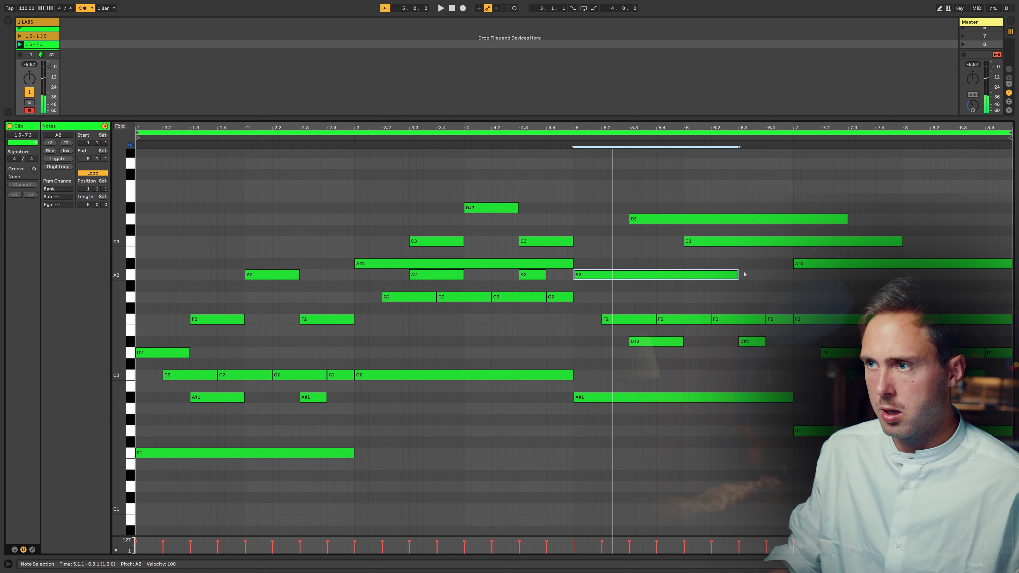
key("ctrl+d")
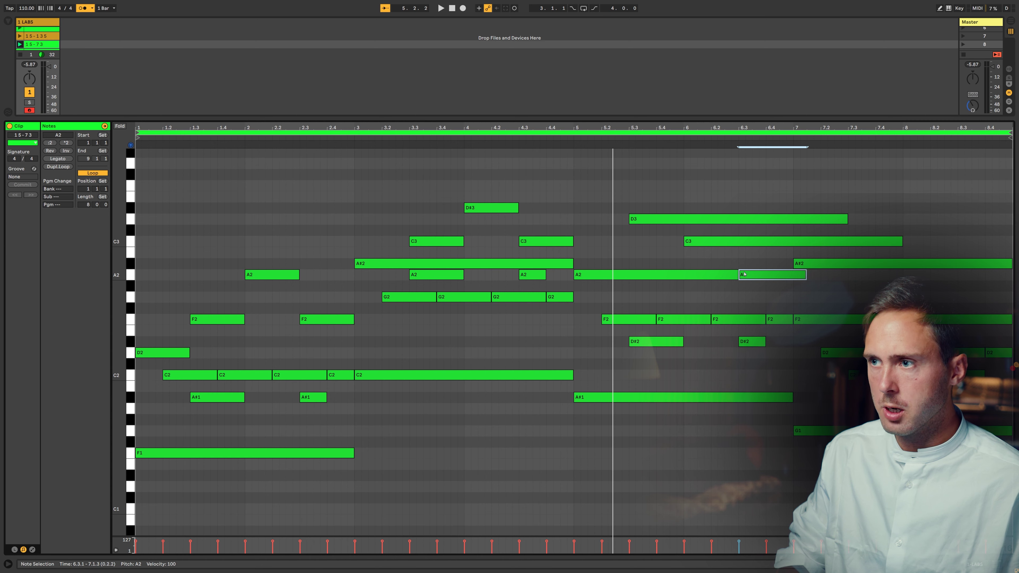
- Shorten the D3 and C3 over the third chord so both end before 7.1.1, and play the clip
left_click_drag(755, 262, 769, 198)
key("shift+Left")
key("shift+Left")
key("space")
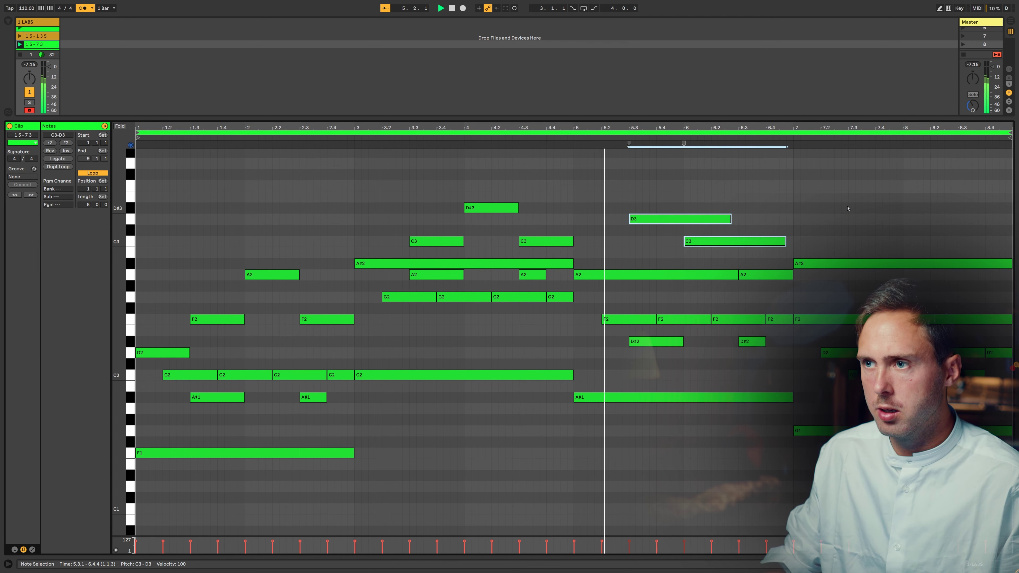
- Raise the two D#2 passing notes in the third chord's left-hand pattern to E2 and play the clip
left_click(650, 339)
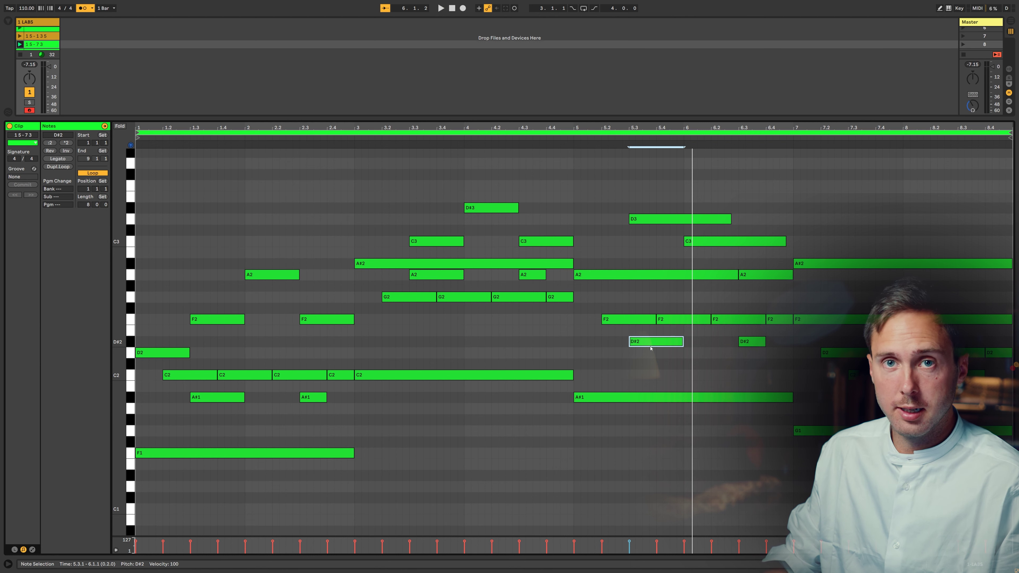
left_click_drag(766, 361, 628, 337)
key("Up")
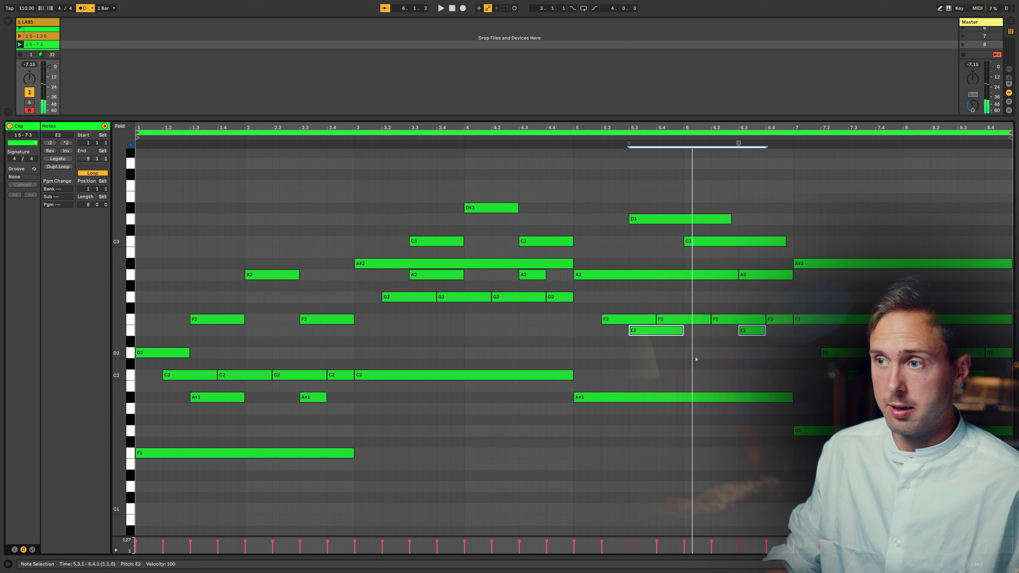
key("space")
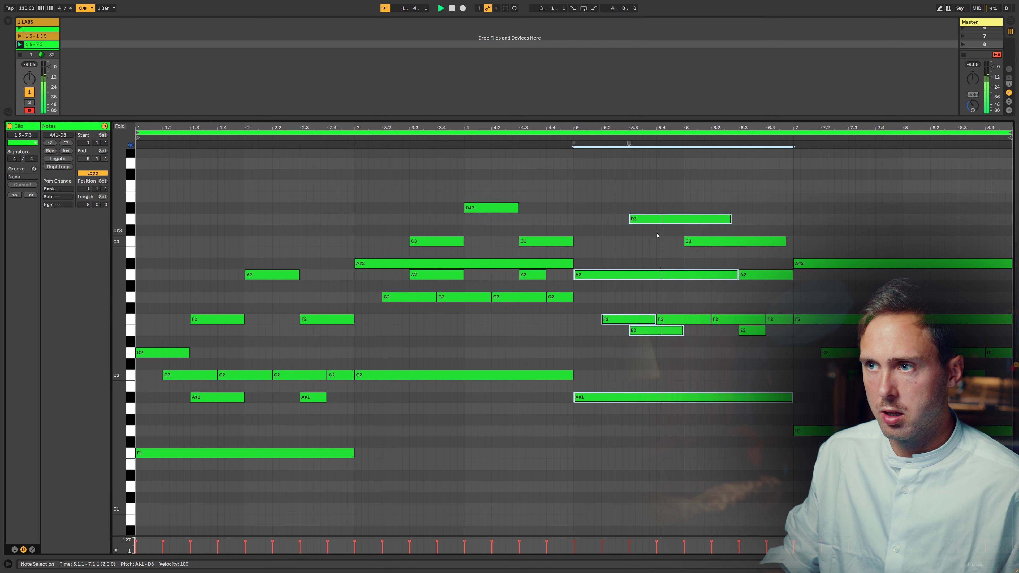
key("space")
- Lower the D3 at 5.3 to C3 and duplicate it as an A#2 note over the third chord
left_click(657, 234)
left_click(658, 220)
key("Down")
key("Down")
key("ctrl+d")
key("Down")
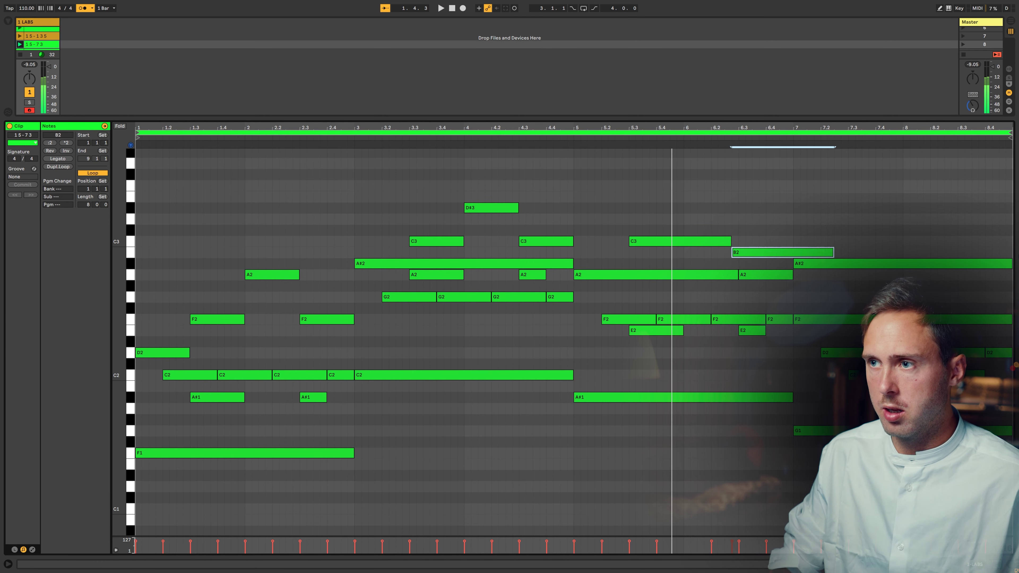
key("Down")
key("Left")
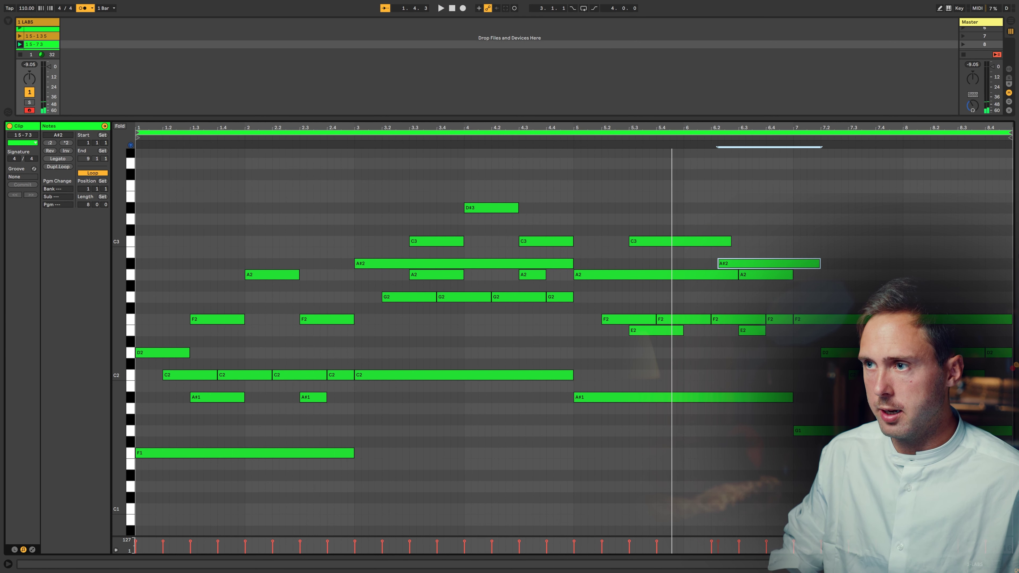
- Shorten the duplicated A#2 note to two beats, place it at 6.1.1, and play the clip
key("Up")
key("shift+Left")
key("shift+Left")
key("shift+Left")
key("shift+Left")
key("shift+Left")
key("shift+Left")
key("shift+Left")
key("Down")
key("Left")
key("Left")
key("Left")
key("Left")
key("Left")
key("Left")
key("space")
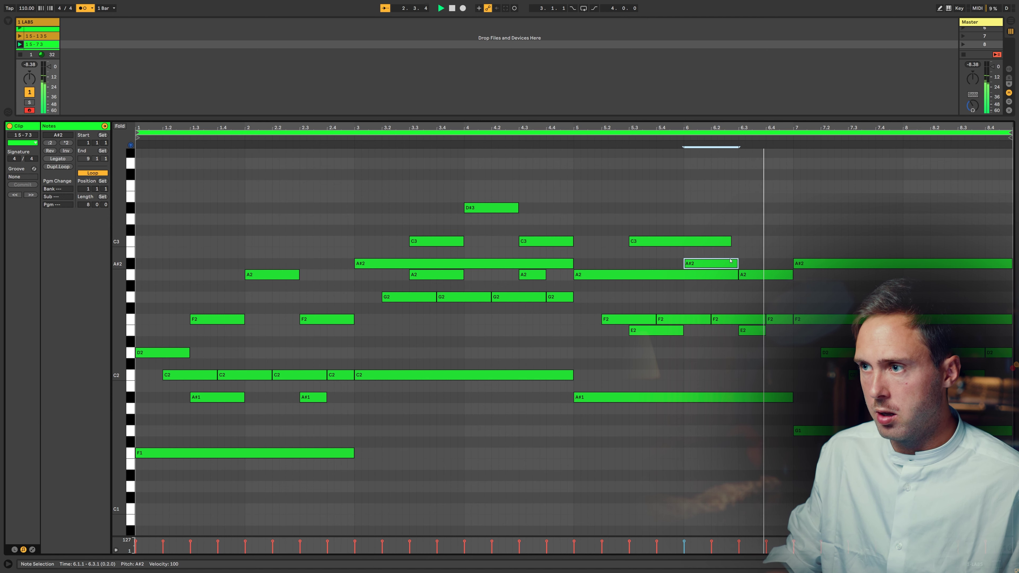
key("space")
- Stagger the fourth chord's A#2, A2 and G2 at 7.3, 8.1 and 8.3, copy A#2 to 8.1.3, and play the clip
left_click_drag(918, 277, 980, 299)
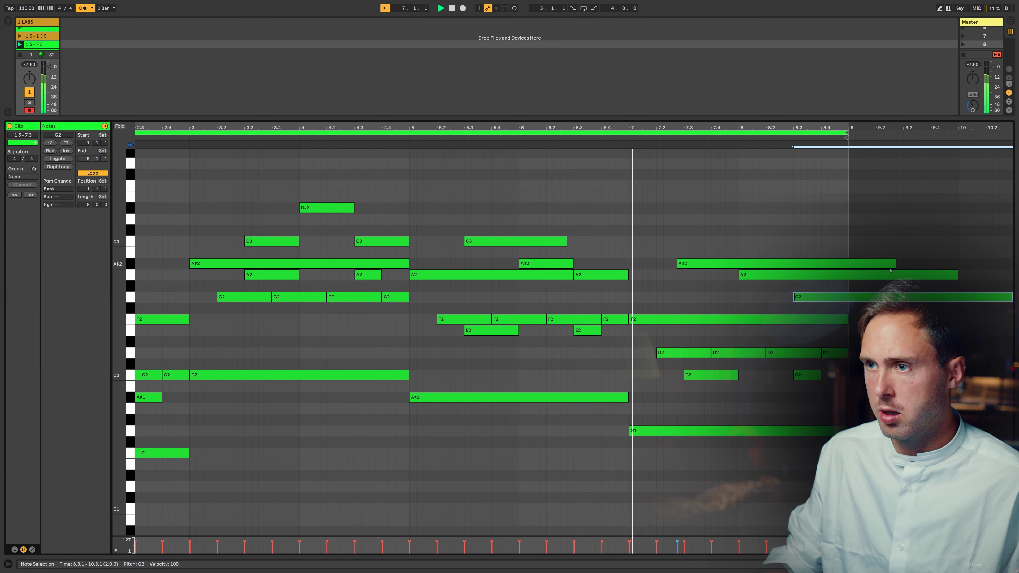
left_click_drag(695, 268, 701, 266)
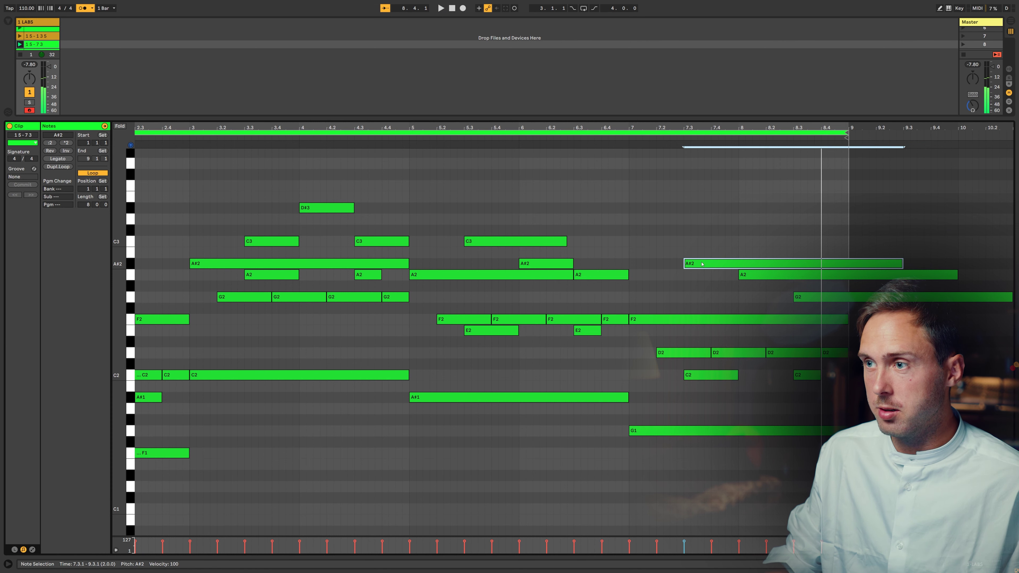
left_click_drag(703, 263, 772, 265)
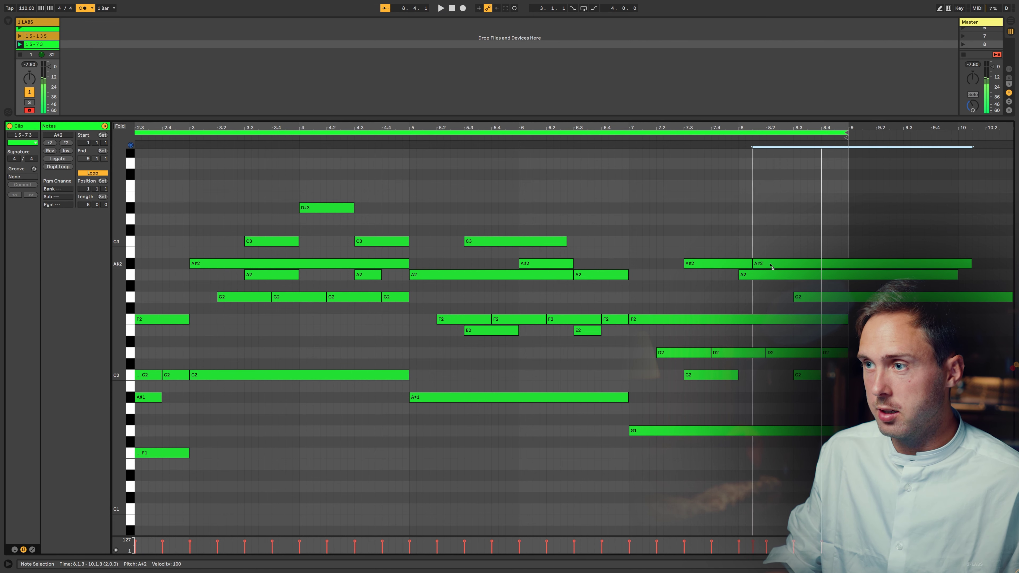
key("space")
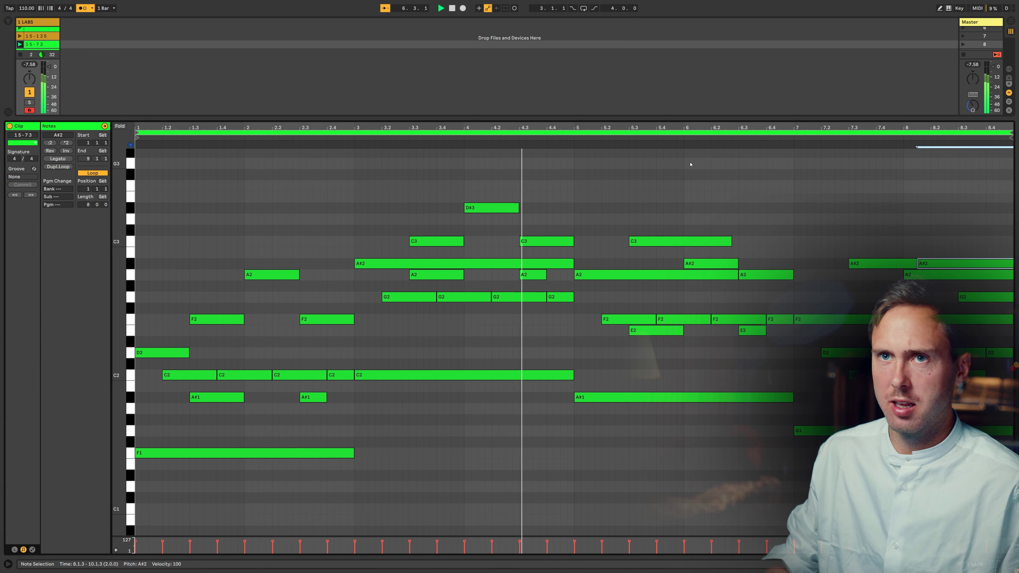
- Turn off the metronome
left_click(83, 9)
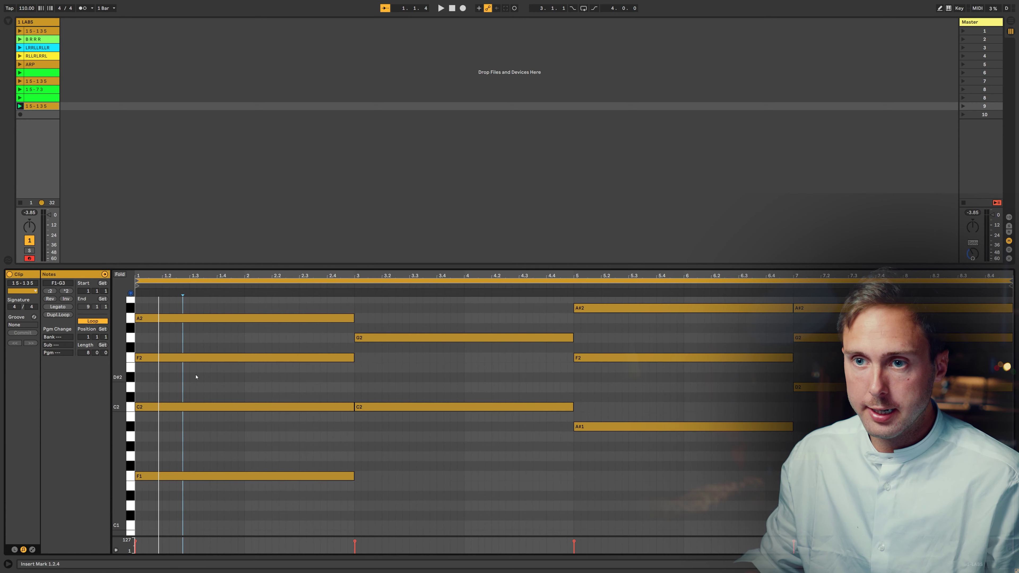
scroll(198, 377, "down", 1)
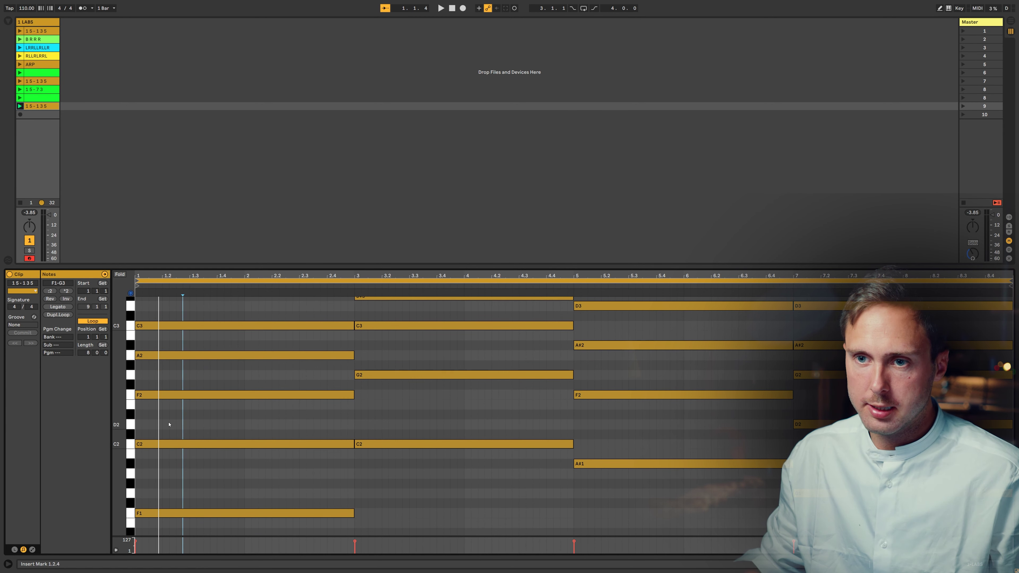
- Lower the first chord's F2 note to D2
left_click(174, 397)
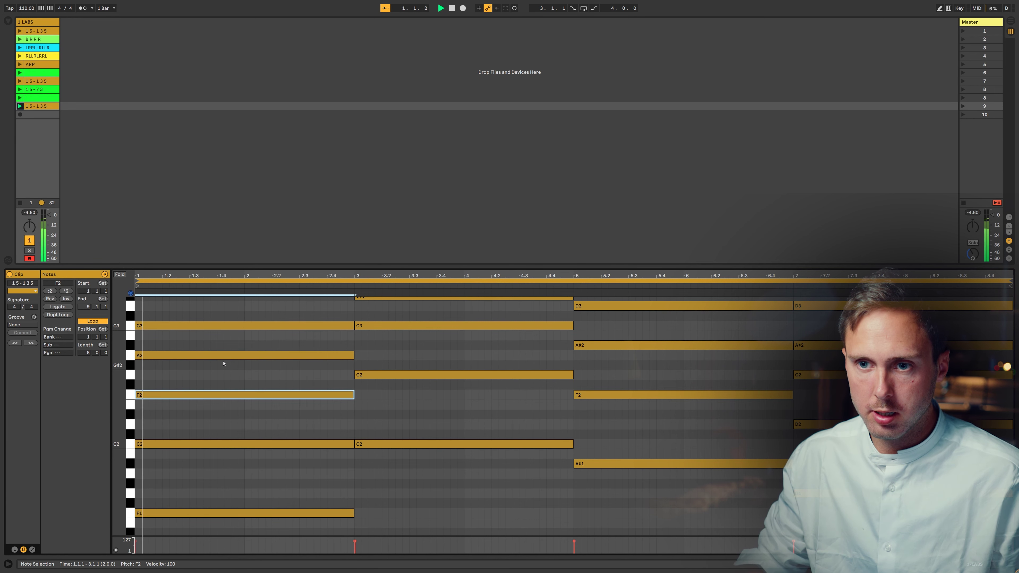
key("Down")
key("Down")
key("Down")
left_click_drag(209, 343, 206, 311)
left_click(160, 353)
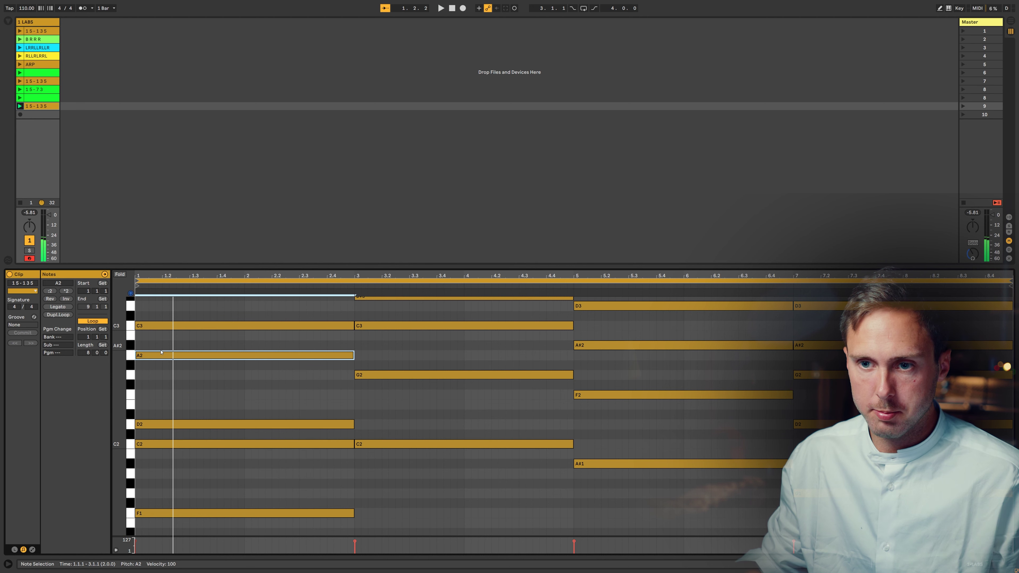
- Try raising the first chord's C3 note to D3 and E3 while playing the clip
left_click_drag(164, 346, 173, 314)
key("Up")
key("Up")
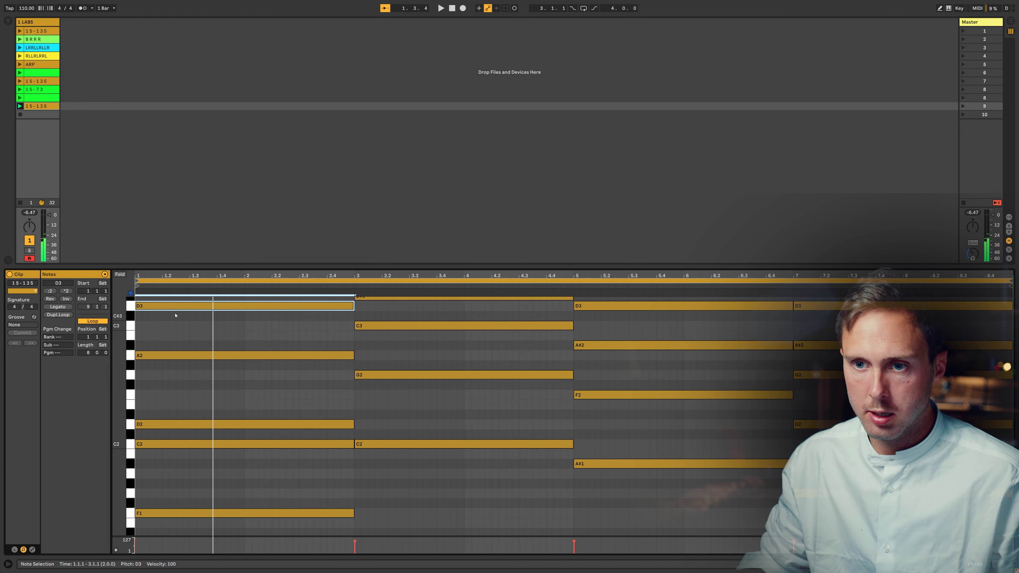
key("Up")
key("Up")
key("Up")
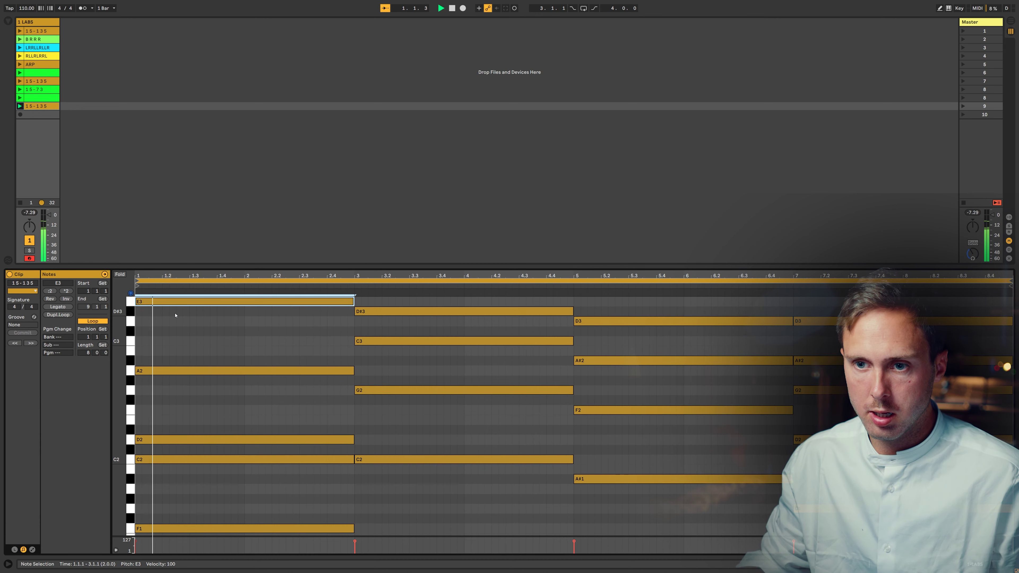
- Lower the first chord's selected top note to G2 and play the clip
key("Down")
key("Down")
key("Down")
key("Down")
key("Down")
key("Down")
key("Down")
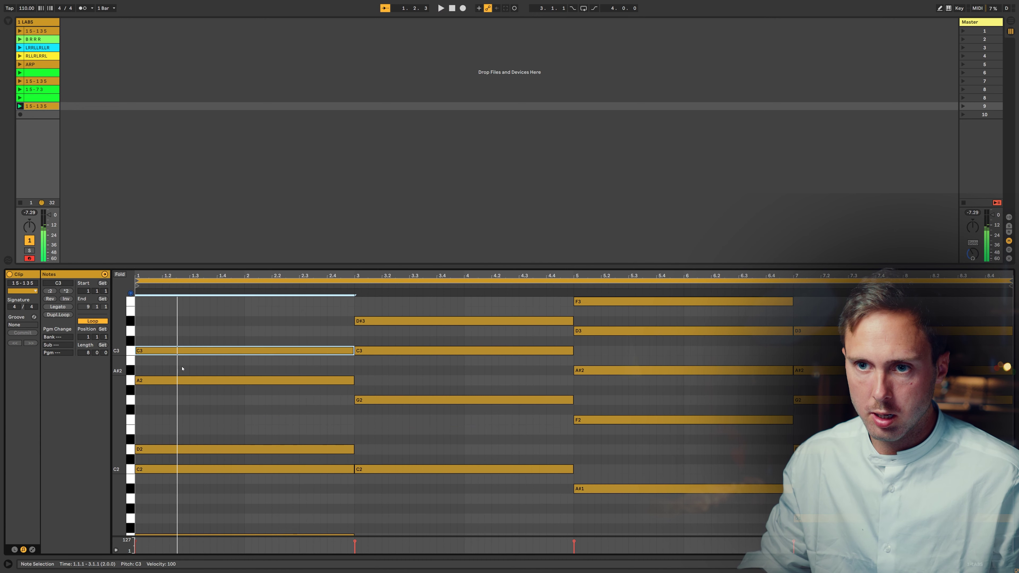
key("Down")
key("Down")
key("Down")
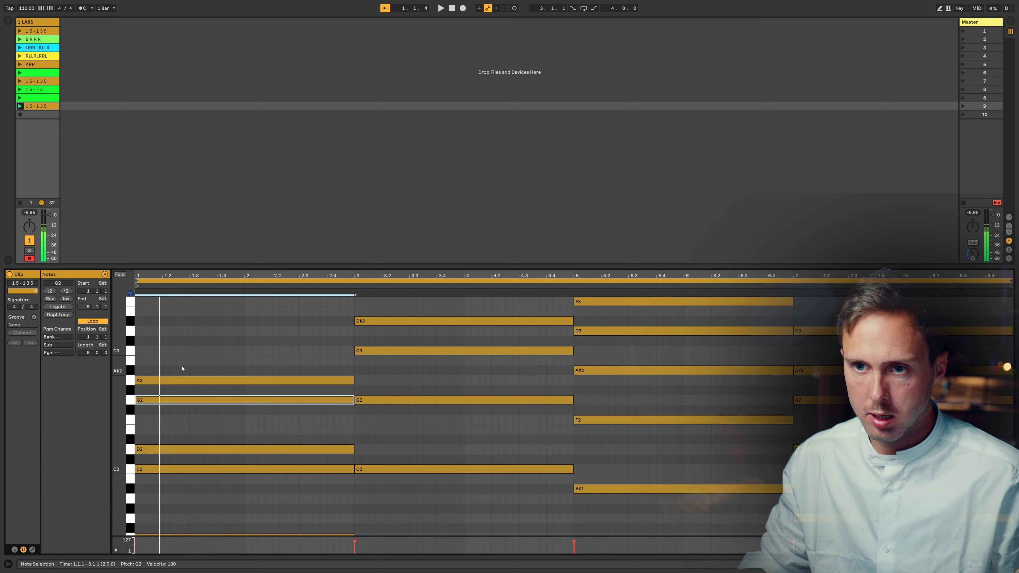
scroll(197, 386, "down", 1)
scroll(197, 386, "up", 2)
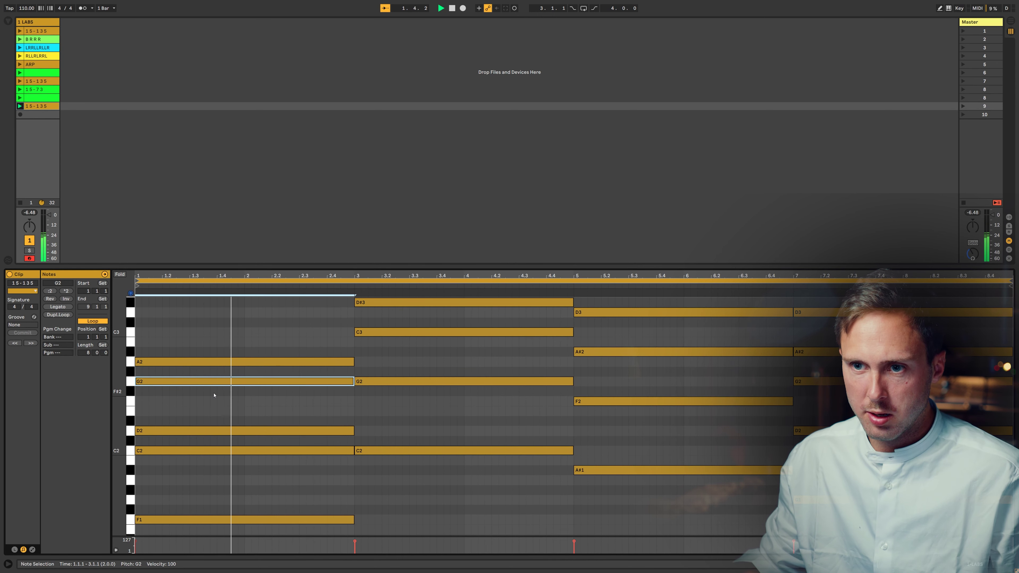
- Lower the second chord's C3 note to A2 and play the clip
scroll(386, 406, "up", 5)
scroll(383, 409, "down", 4)
scroll(381, 410, "up", 5)
left_click(399, 387)
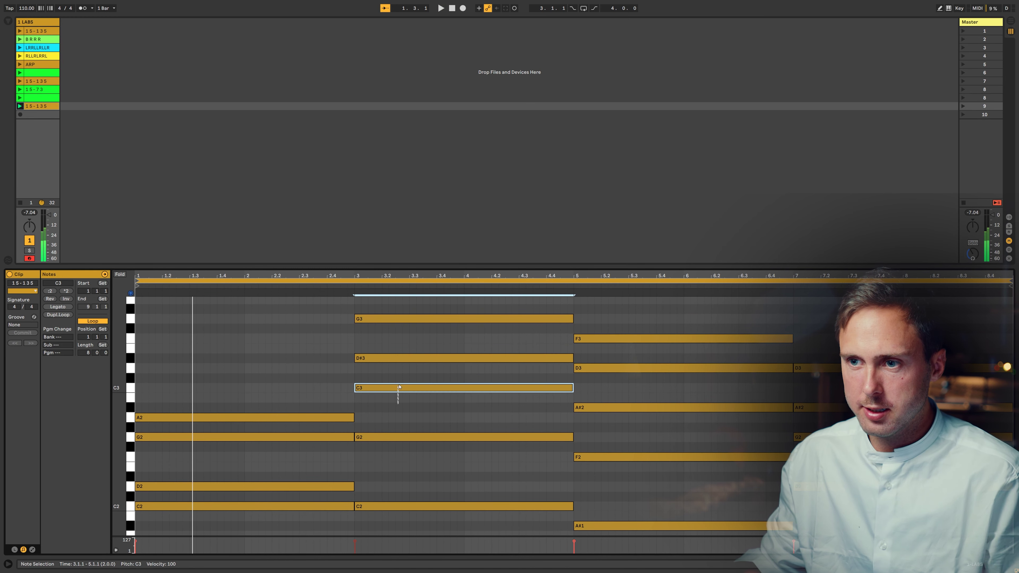
left_click_drag(401, 386, 401, 417)
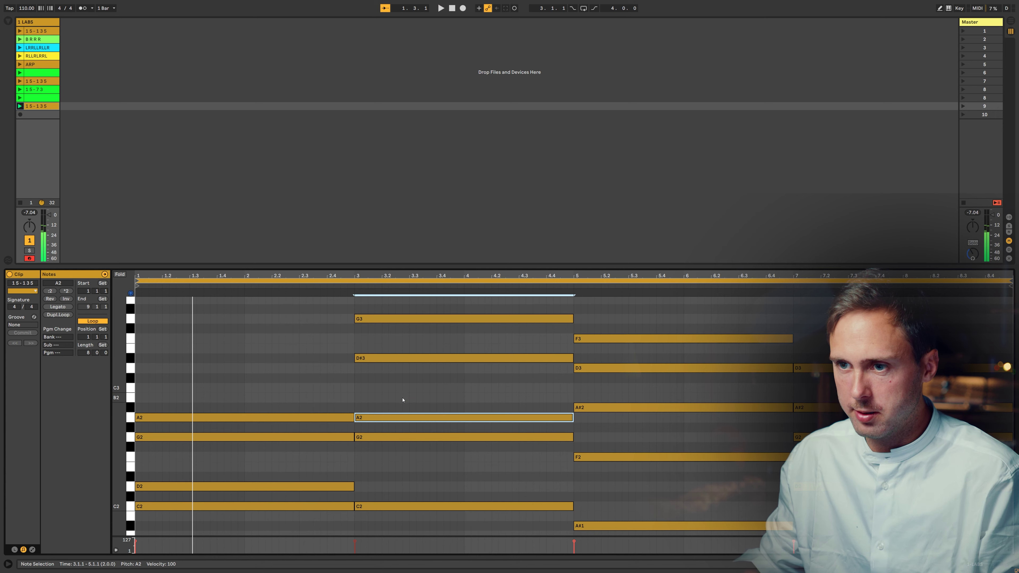
scroll(403, 407, "down", 6)
scroll(404, 407, "up", 5)
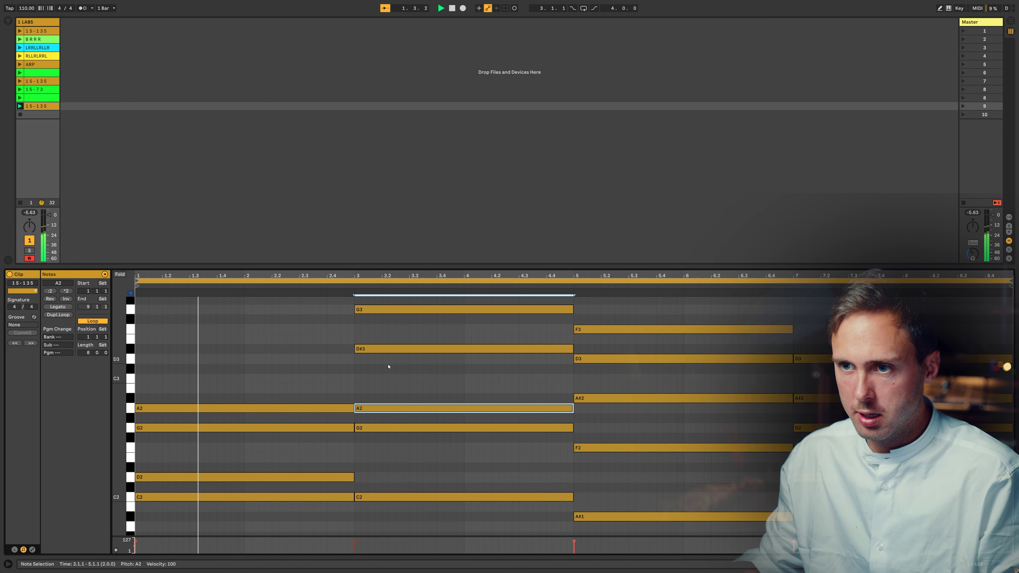
- Lower the second chord's top G3 note to C3
left_click(398, 347)
left_click(411, 307)
key("Down")
key("Down")
key("Down")
key("Down")
key("Down")
key("Down")
key("Down")
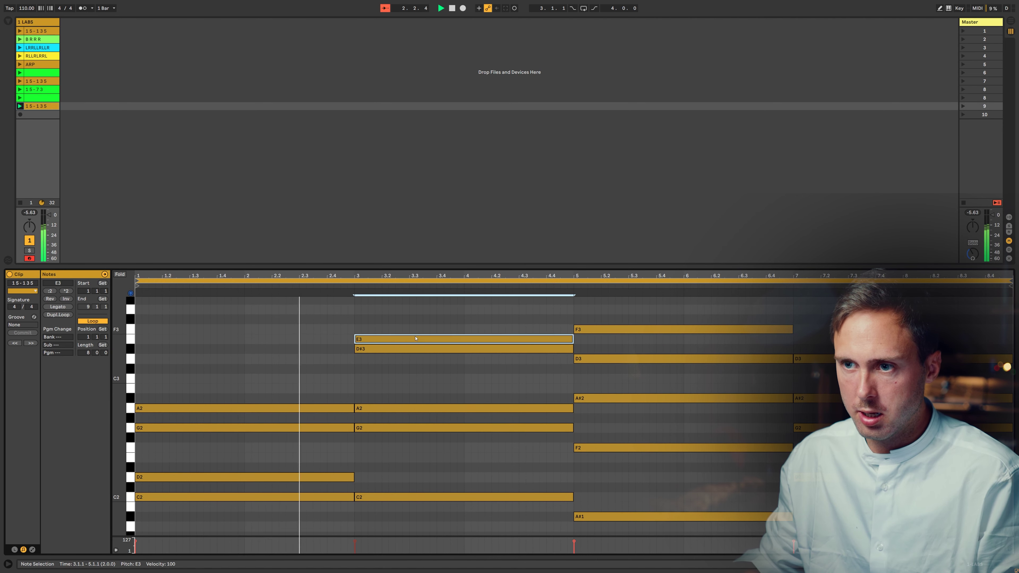
- Raise the second chord's A2 to A#2 and its C3 to D3, and play from bar 3
left_click(384, 409)
key("Up")
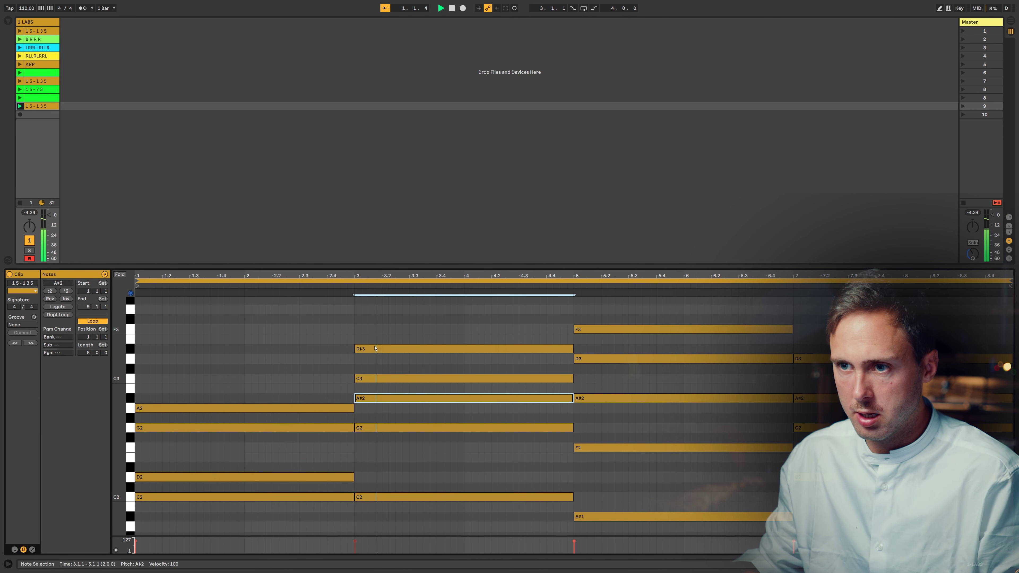
left_click(374, 379)
key("Up")
key("Up")
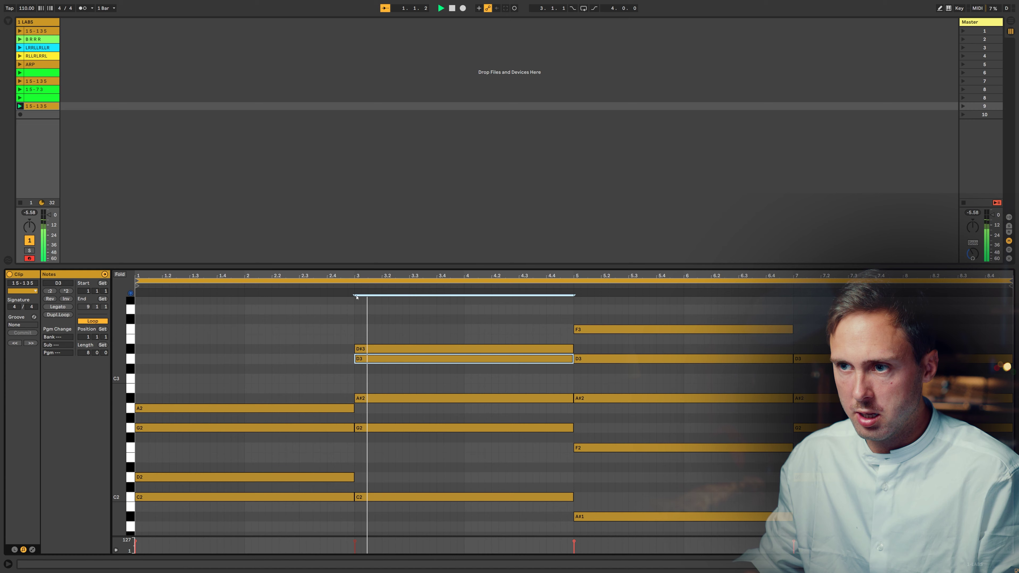
scroll(437, 375, "down", 2)
scroll(453, 370, "up", 2)
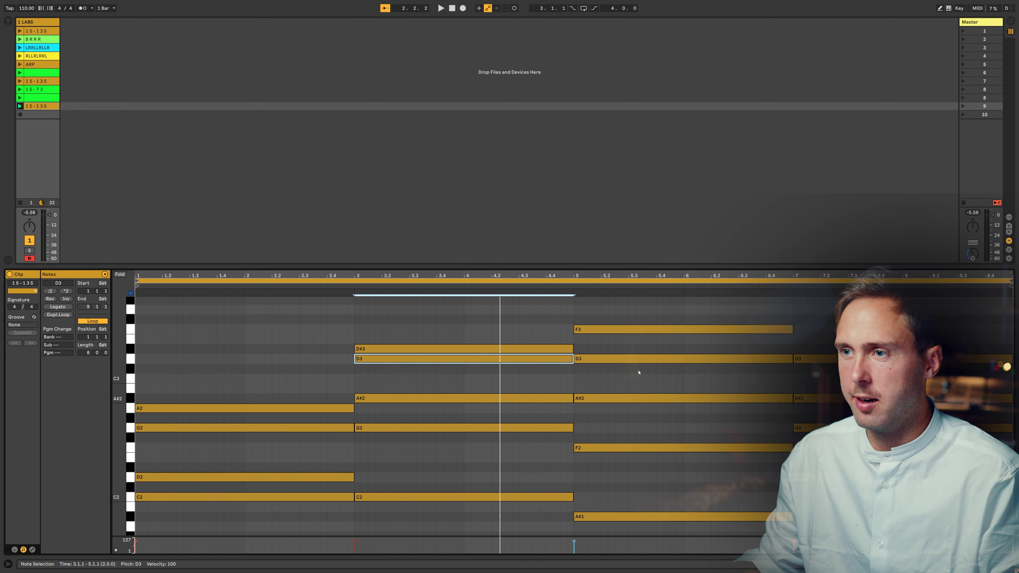
- Lower the third chord's F3 to E3, raise its A#2 to C3, and play from bar 5
left_click(602, 359)
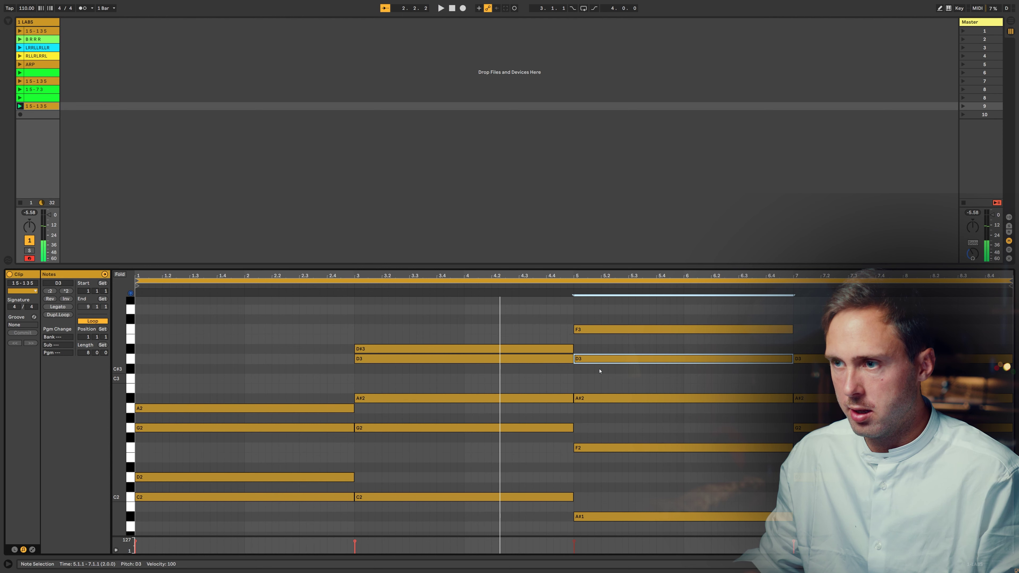
left_click_drag(602, 330, 602, 340)
left_click_drag(598, 399, 601, 380)
left_click(572, 295)
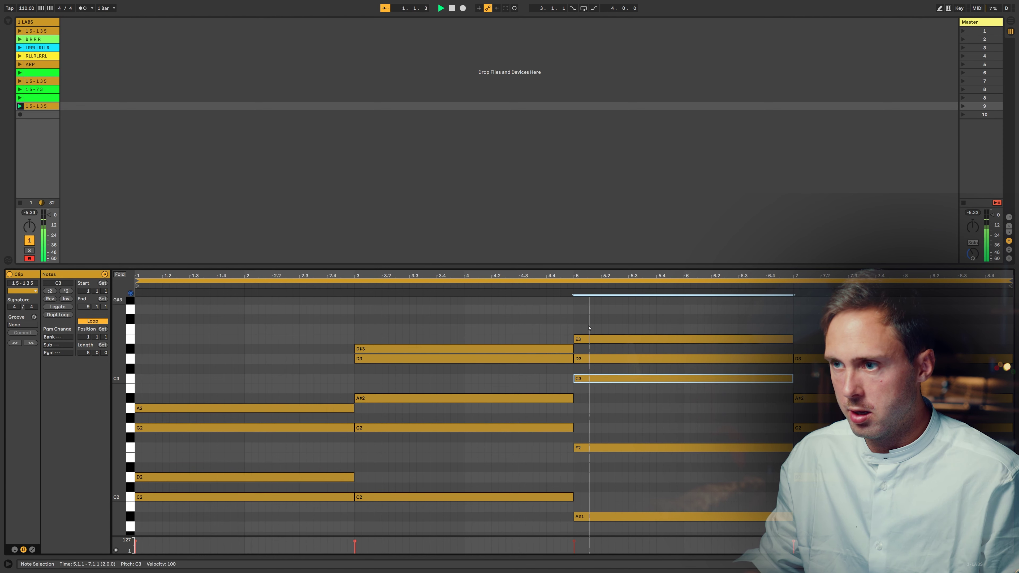
scroll(603, 371, "down", 4)
scroll(606, 373, "up", 3)
scroll(709, 388, "up", 3)
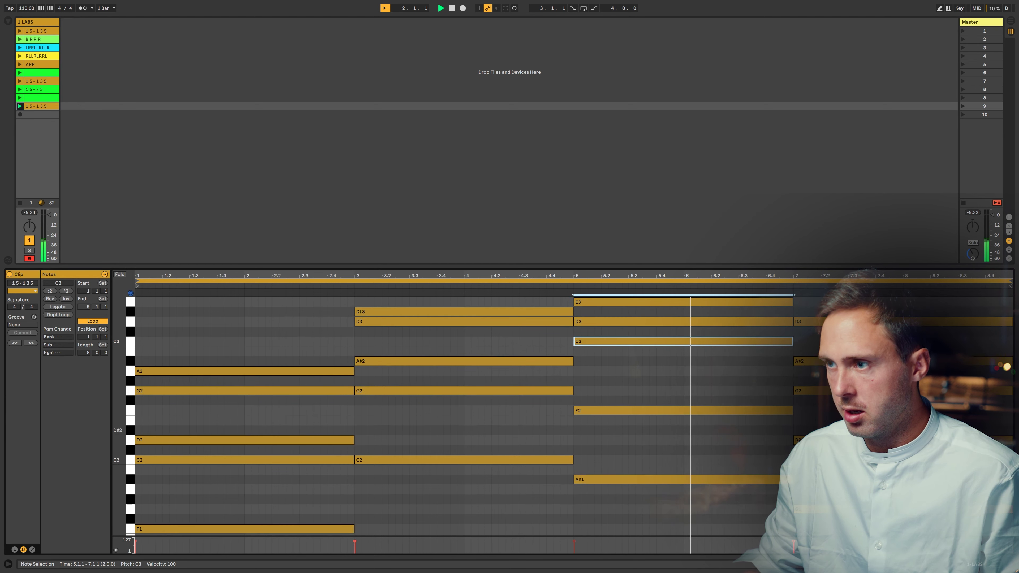
- Raise the fourth chord's G2 to A2, lower its D3 to C3, and play from bar 7
key("space")
left_click(851, 416)
left_click(863, 400)
left_click(863, 389)
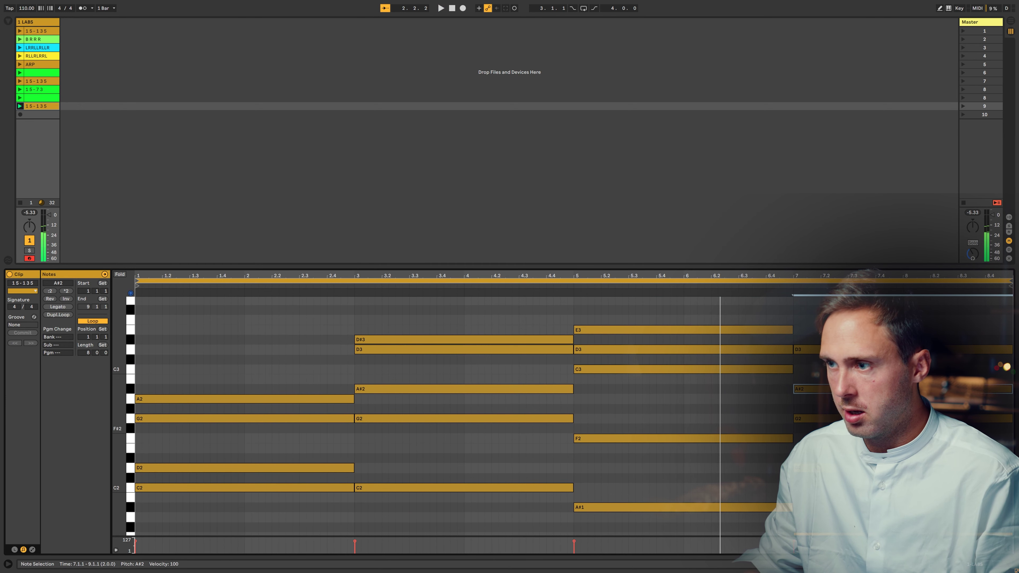
key("Down")
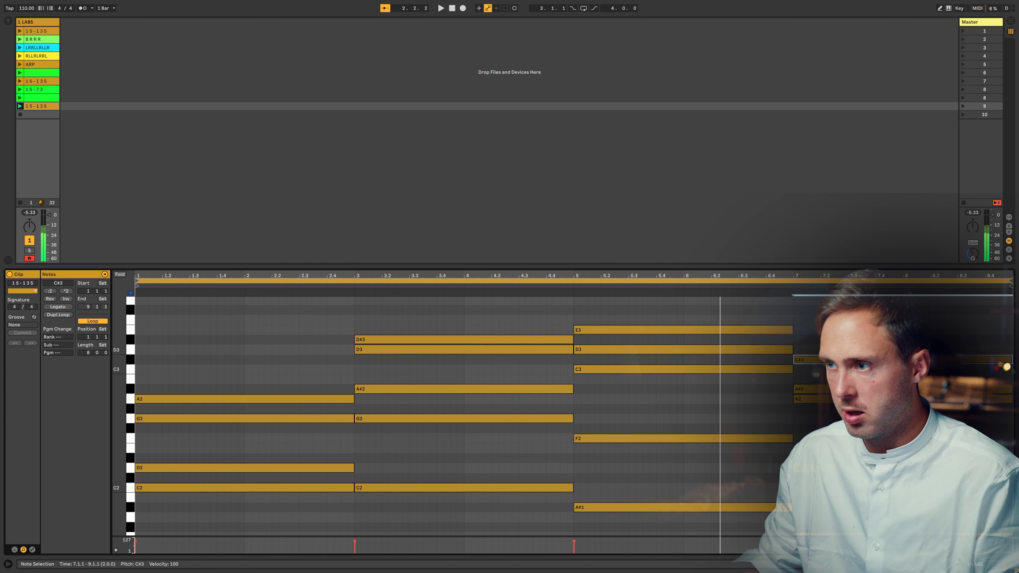
left_click(790, 285)
scroll(823, 379, "down", 4)
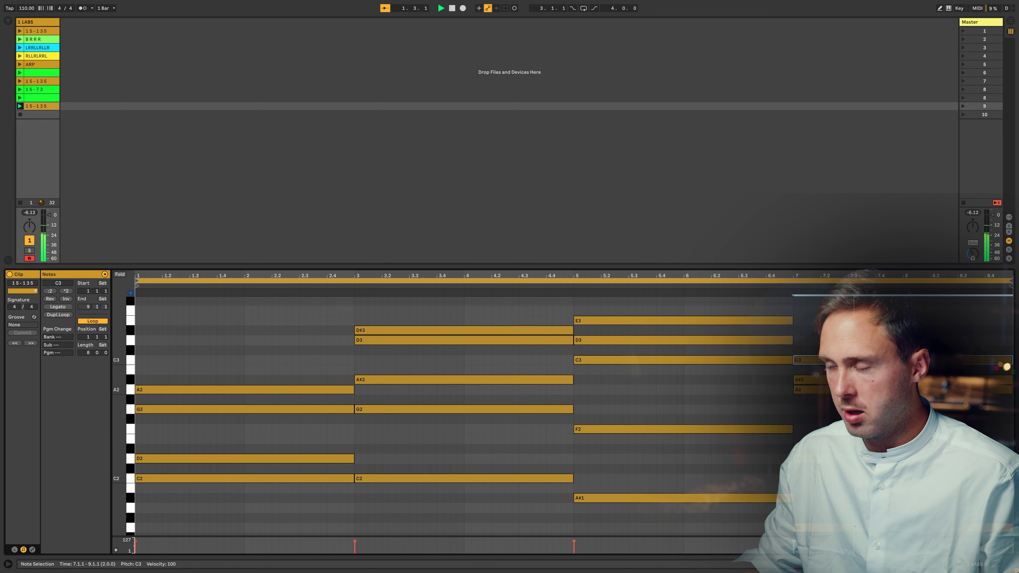